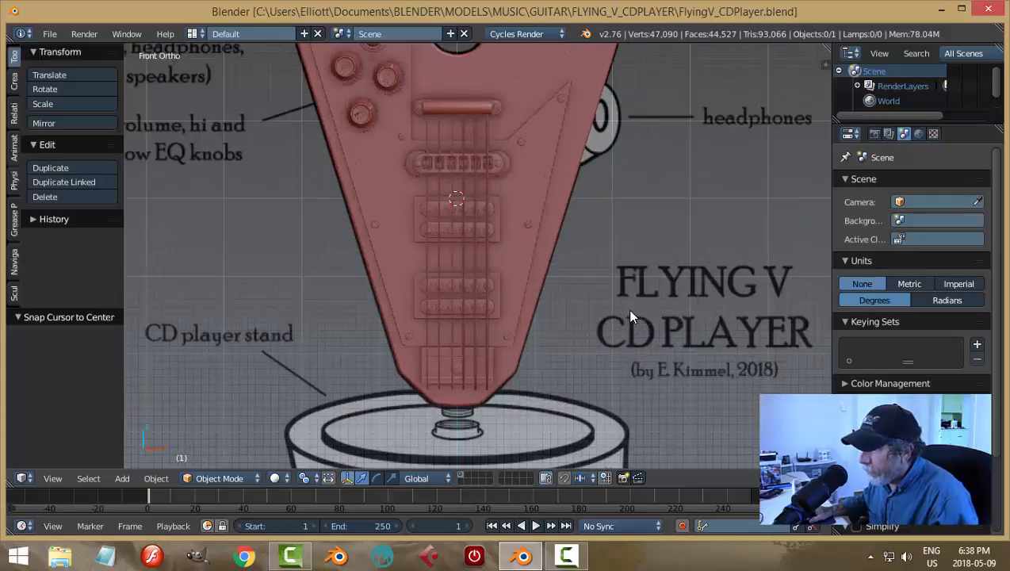
# - Add a mesh circle with 32 vertices and a radius of 1 at the 3D cursor on the guitar body
pyautogui.scroll(-1, 615, 332)
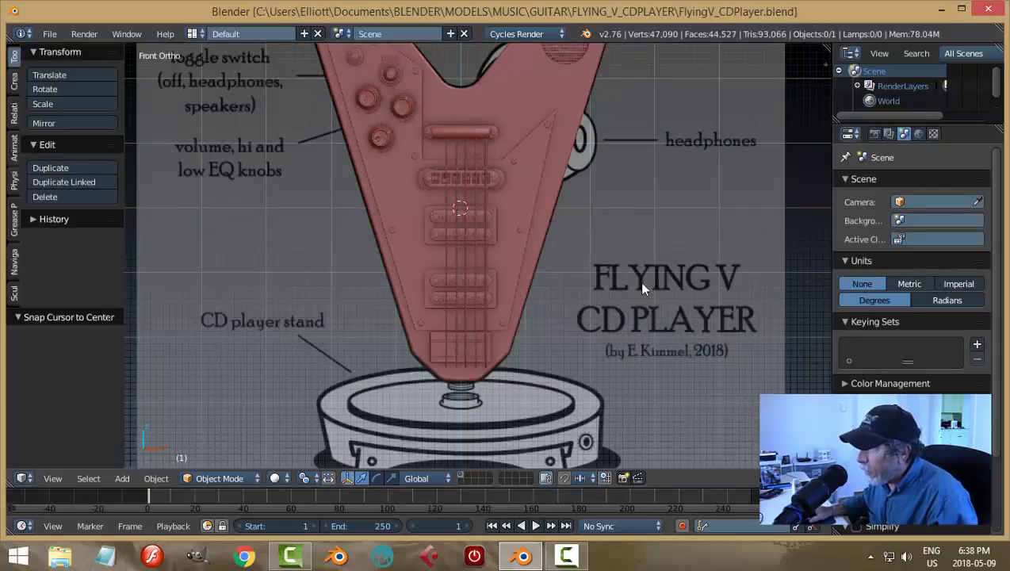
pyautogui.keyDown('shift'); pyautogui.moveTo(646, 251); pyautogui.dragTo(590, 299, button='middle'); pyautogui.keyUp('shift')
pyautogui.scroll(4, 568, 336)
pyautogui.keyDown('shift'); pyautogui.moveTo(552, 344); pyautogui.dragTo(544, 292, button='middle'); pyautogui.keyUp('shift')
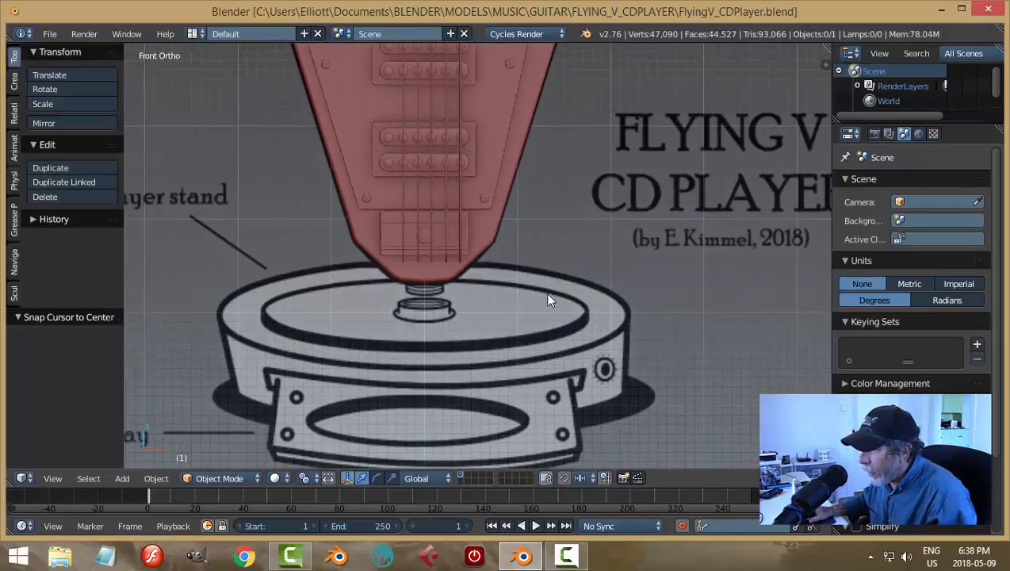
pyautogui.scroll(4, 544, 292)
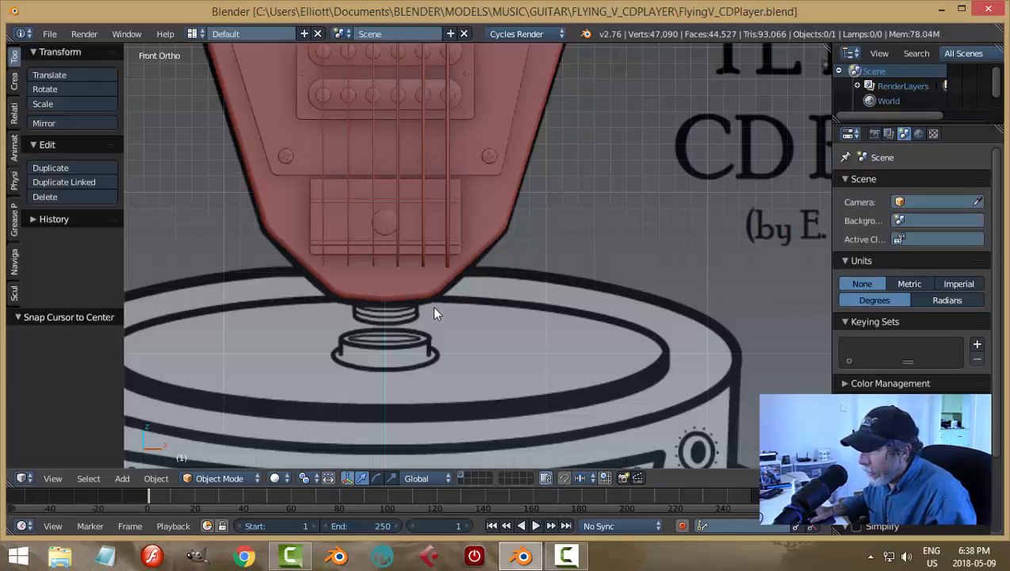
pyautogui.moveTo(453, 288)
pyautogui.mouseDown(button='middle')
pyautogui.moveTo(390, 309)
pyautogui.moveTo(442, 301)
pyautogui.mouseUp(button='middle')
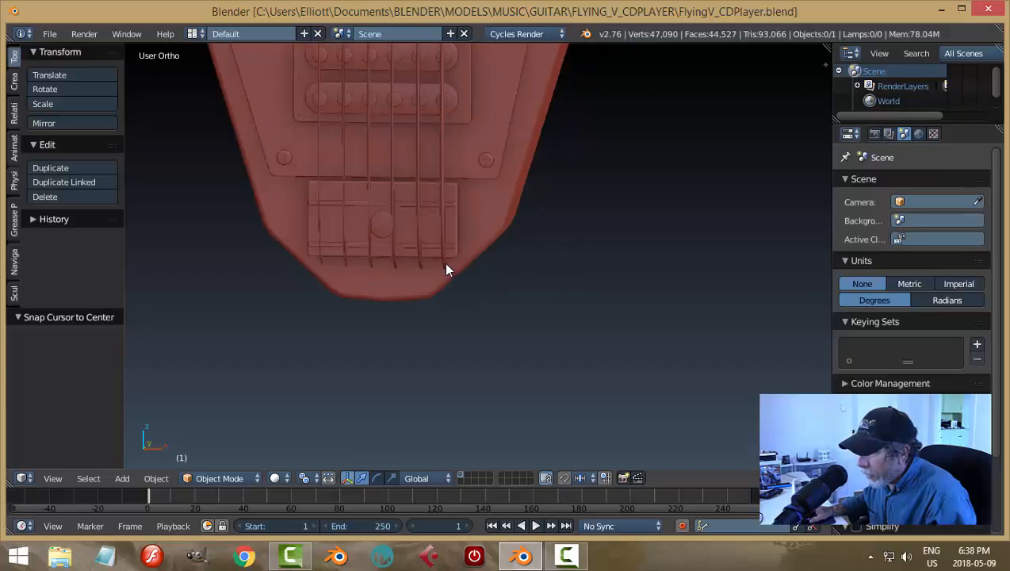
pyautogui.rightClick(447, 270)
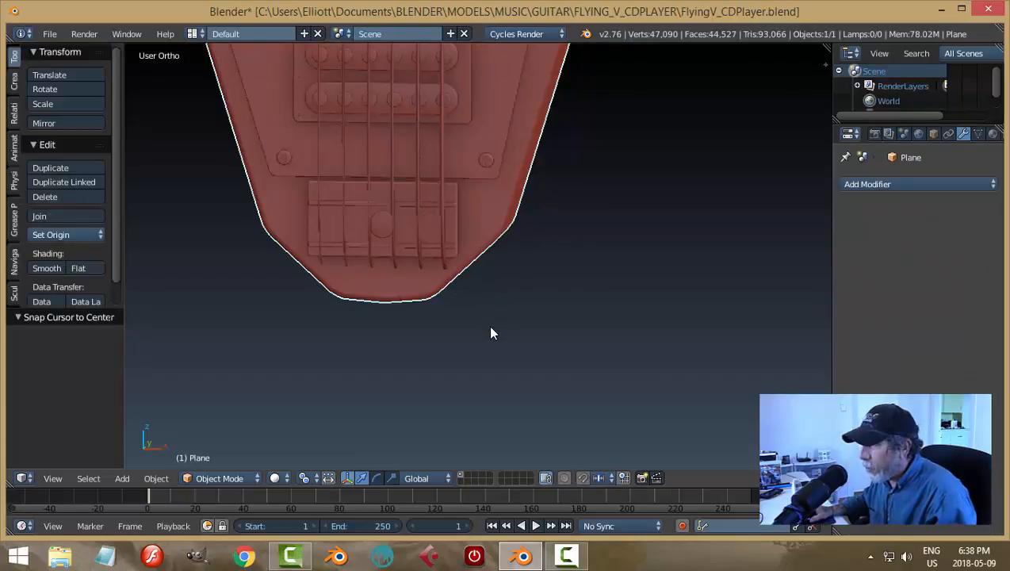
pyautogui.scroll(-3, 491, 332)
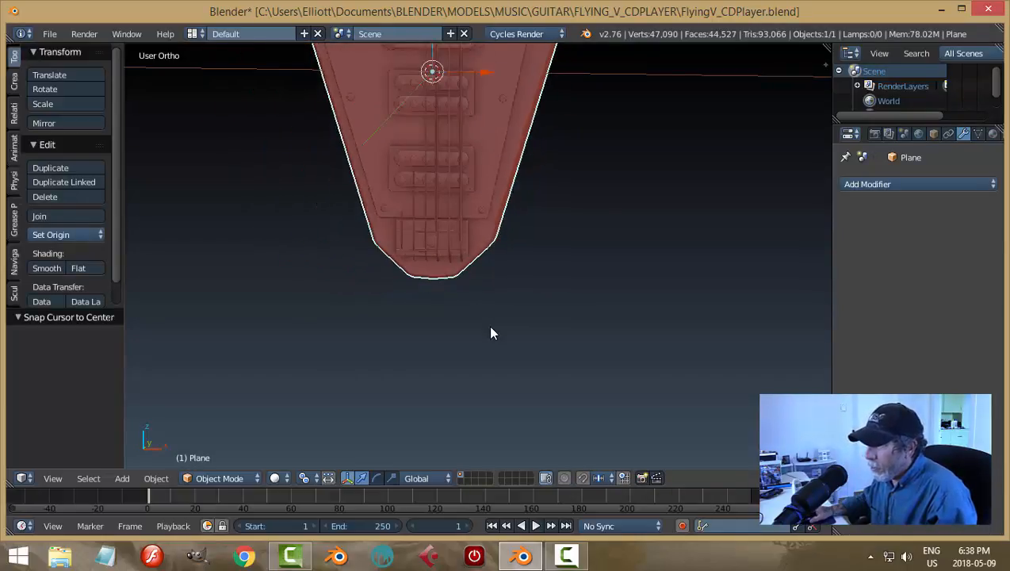
pyautogui.hotkey('shift', 'a')
pyautogui.moveTo(472, 304)
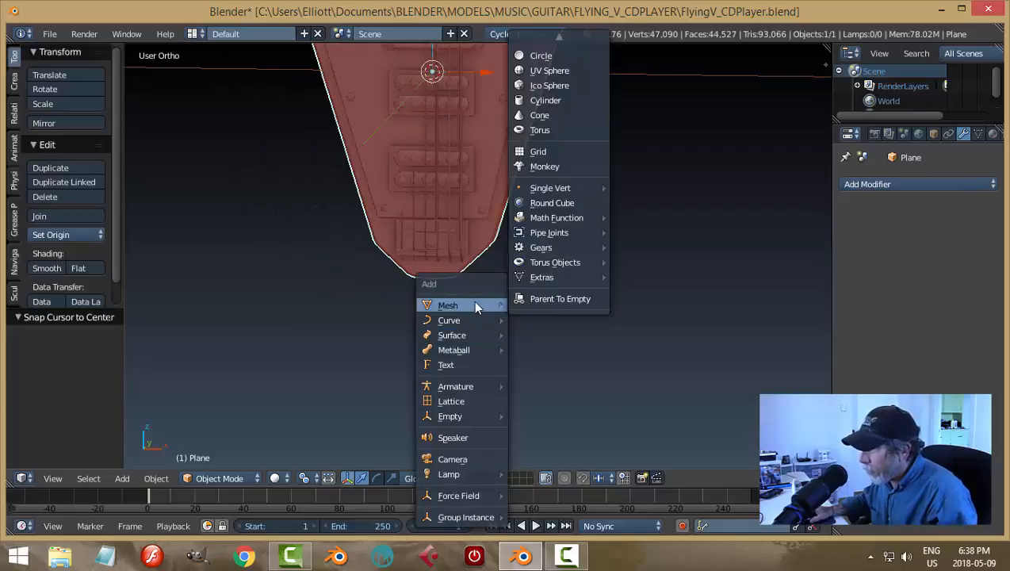
pyautogui.click(531, 55)
pyautogui.scroll(-2, 596, 217)
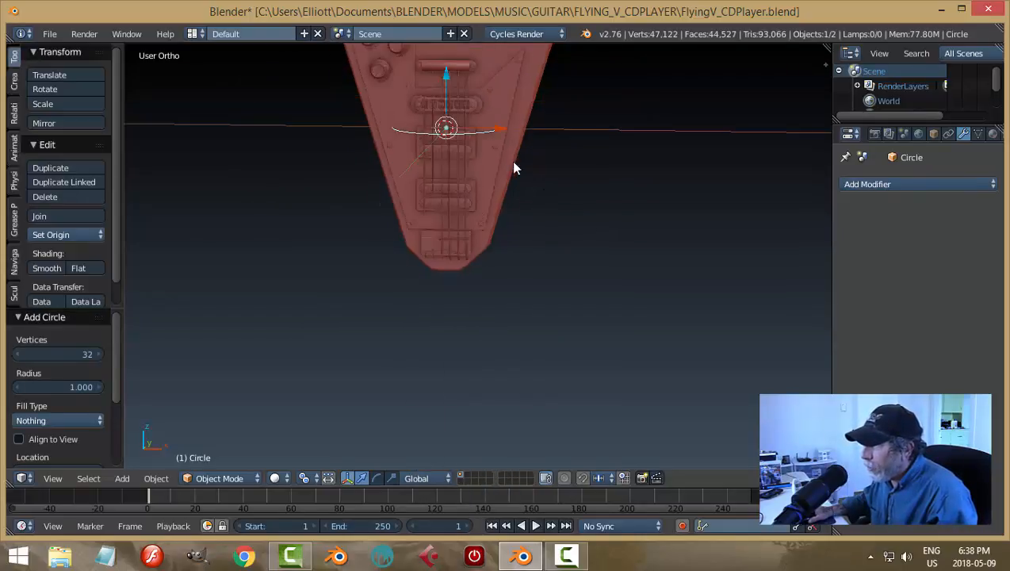
# - Lower the circle about 2.565 along Z to the guitar body's bottom tip and rotate it 90° about X
pyautogui.moveTo(445, 77); pyautogui.dragTo(445, 220)
pyautogui.scroll(3, 444, 214)
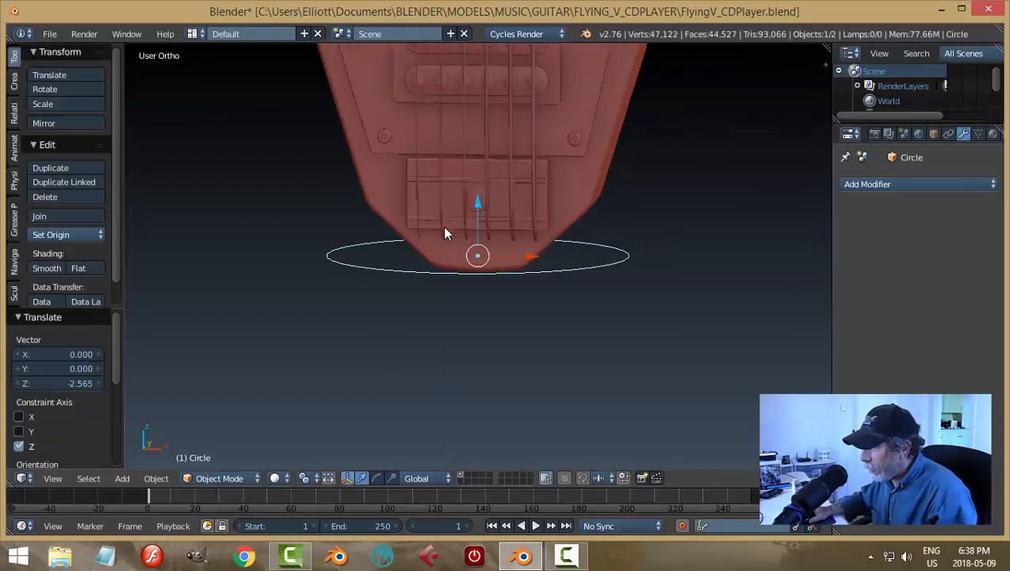
pyautogui.write('rx90')
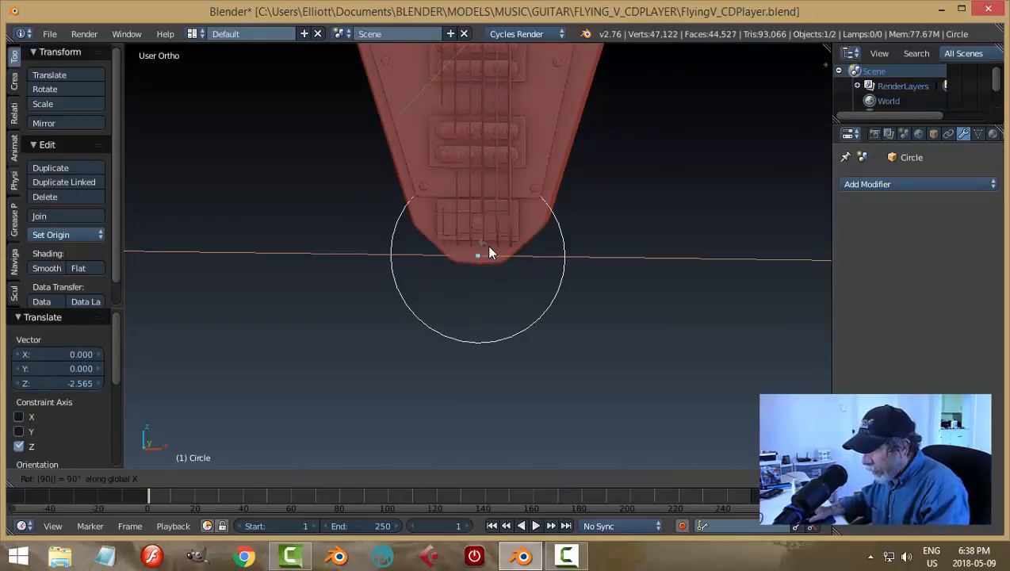
pyautogui.press('Return')
# - Scale the circle down to about 0.096, raise it about 0.069 along Z and shrink it again by about half
pyautogui.press('s')
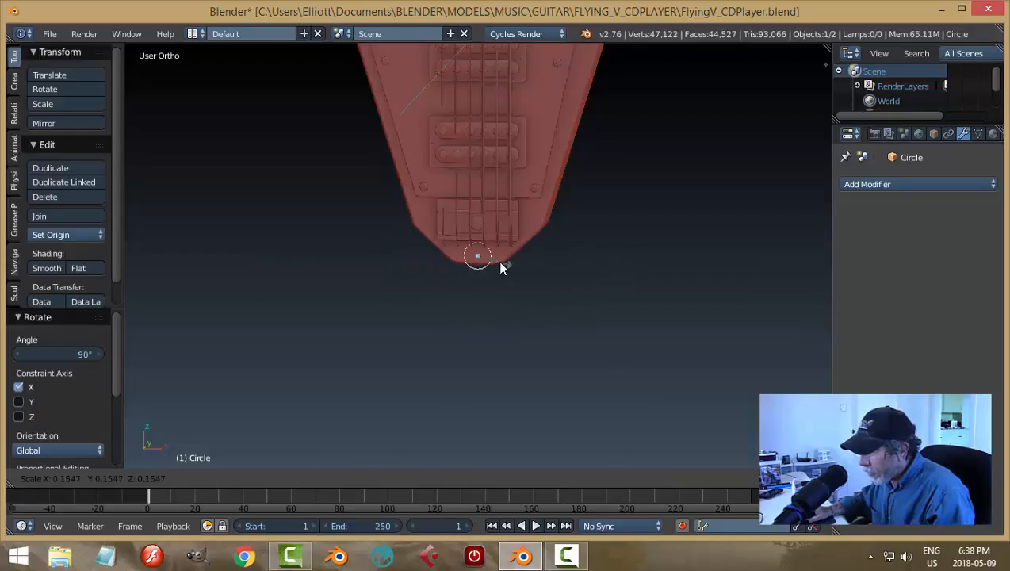
pyautogui.click(489, 260)
pyautogui.press('KP_Decimal')
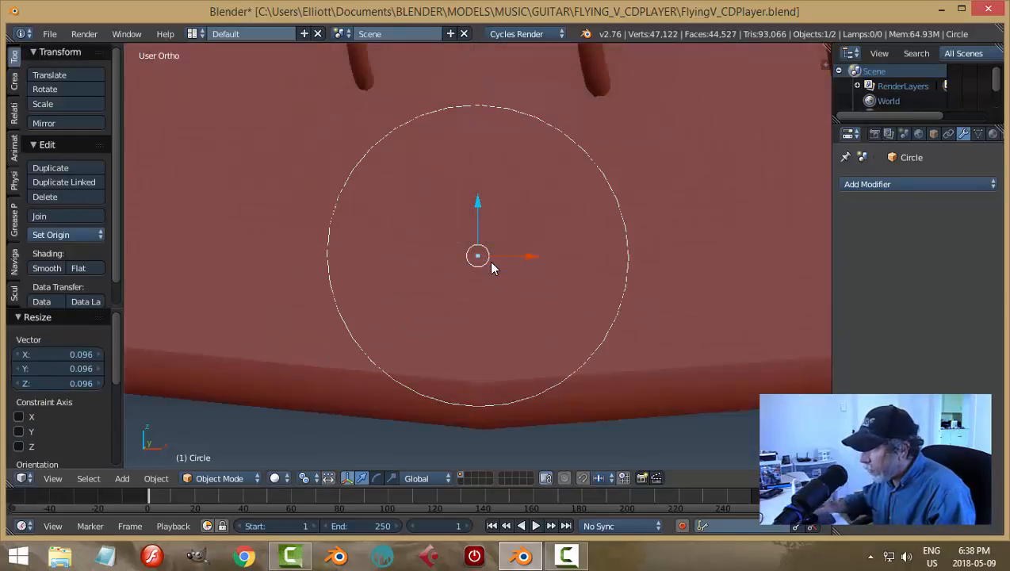
pyautogui.scroll(-4, 487, 266)
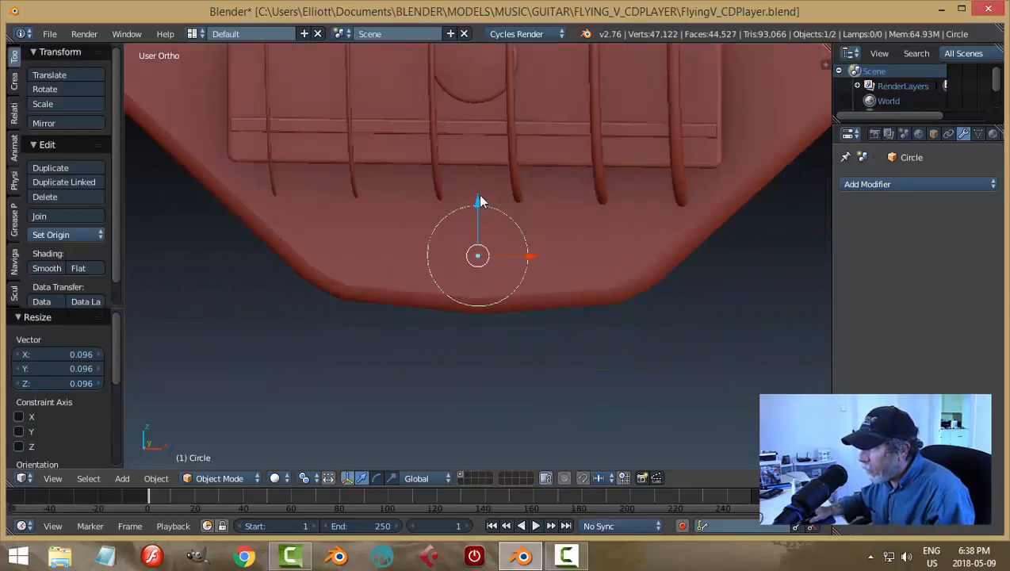
pyautogui.moveTo(481, 198); pyautogui.dragTo(484, 175)
pyautogui.press('s')
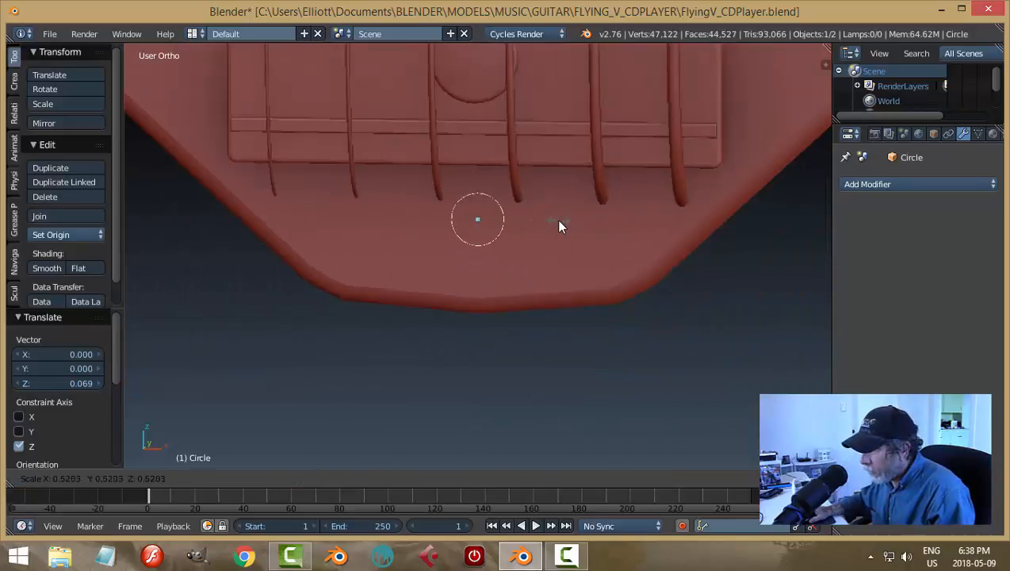
pyautogui.click(556, 220)
# - Move the circle up and about 0.382 along X onto the thickest string's end, and scale it by about 0.718
pyautogui.moveTo(473, 162); pyautogui.dragTo(476, 143)
pyautogui.moveTo(528, 196); pyautogui.dragTo(730, 219)
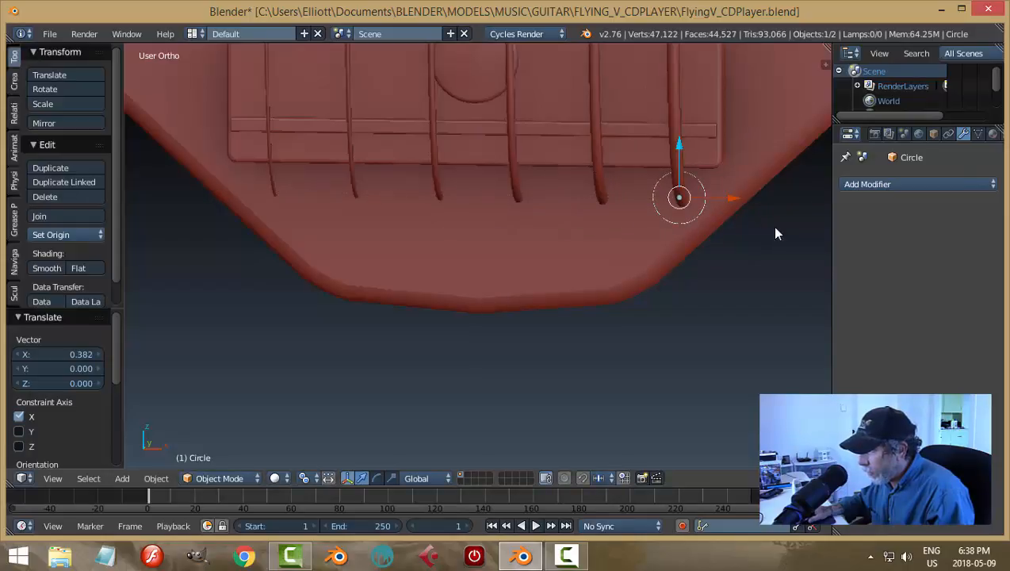
pyautogui.press('s')
pyautogui.click(744, 228)
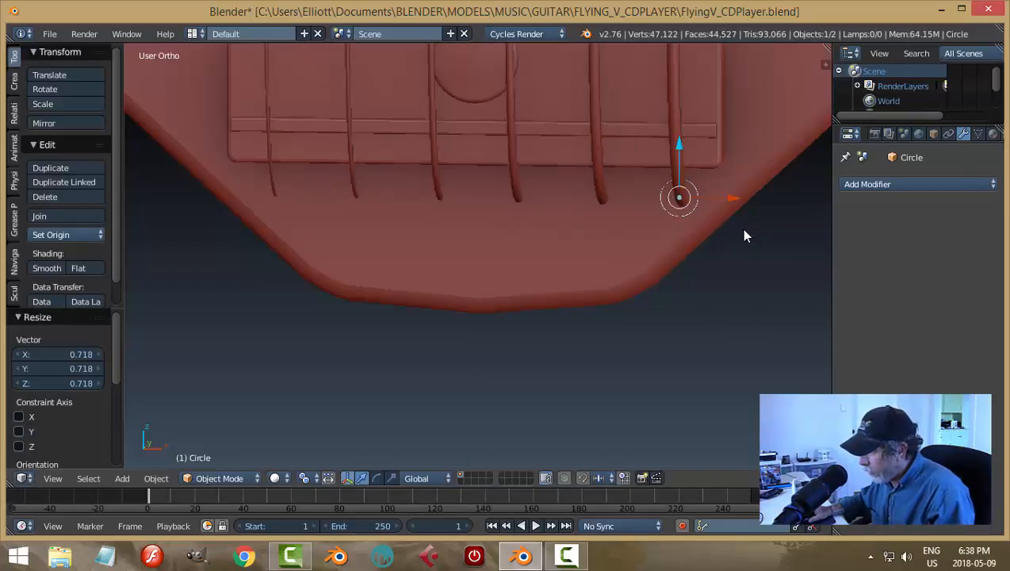
# - Center the circle on the thickest string's end, shifting about 0.006 in X and -0.002 in Z, and scale it by about 0.862
pyautogui.press('KP_1')
pyautogui.keyDown('shift'); pyautogui.moveTo(733, 245); pyautogui.dragTo(570, 244, button='middle'); pyautogui.keyUp('shift')
pyautogui.scroll(3, 570, 244)
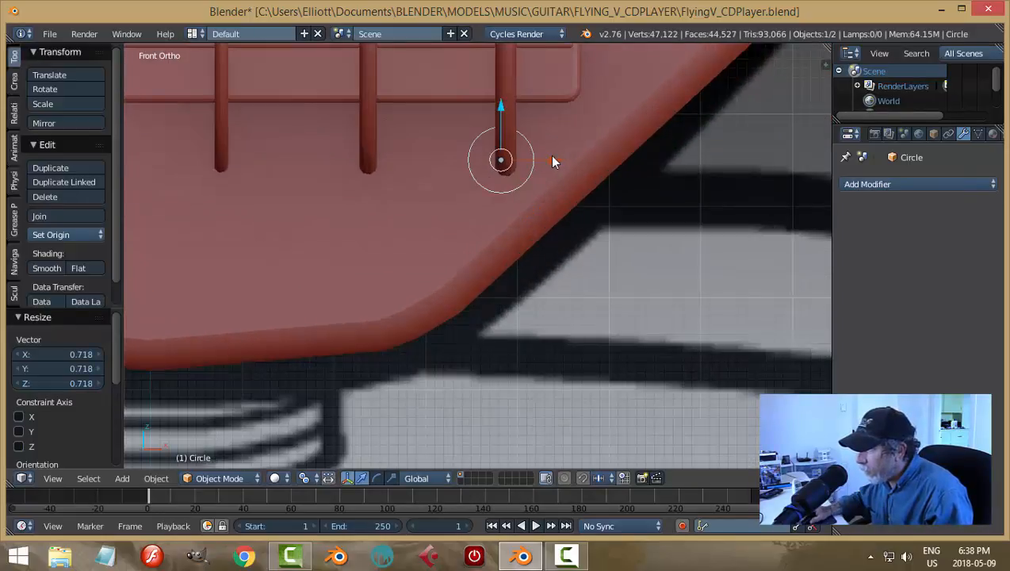
pyautogui.moveTo(553, 161); pyautogui.dragTo(587, 167)
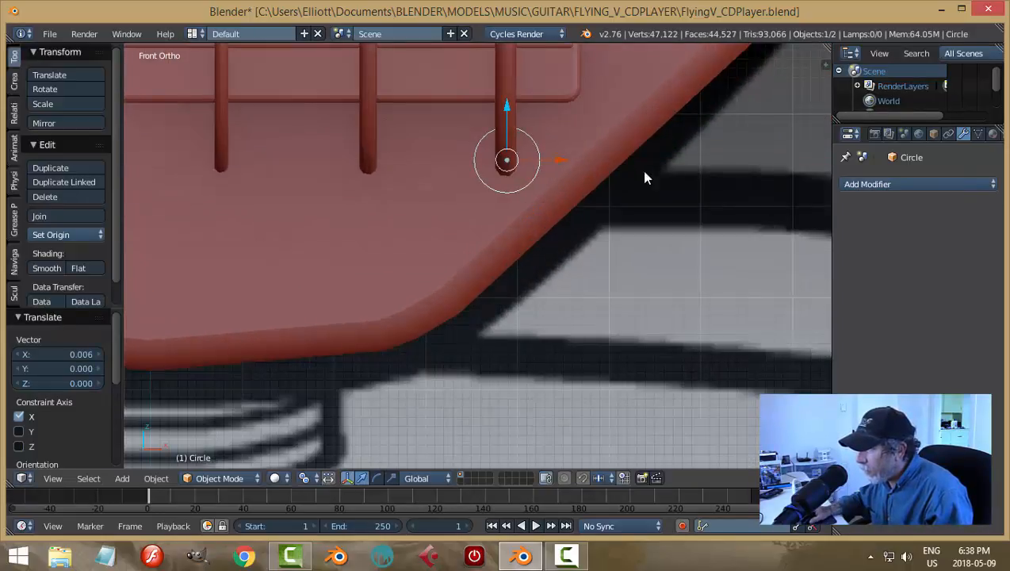
pyautogui.moveTo(644, 179); pyautogui.dragTo(554, 167, button='middle')
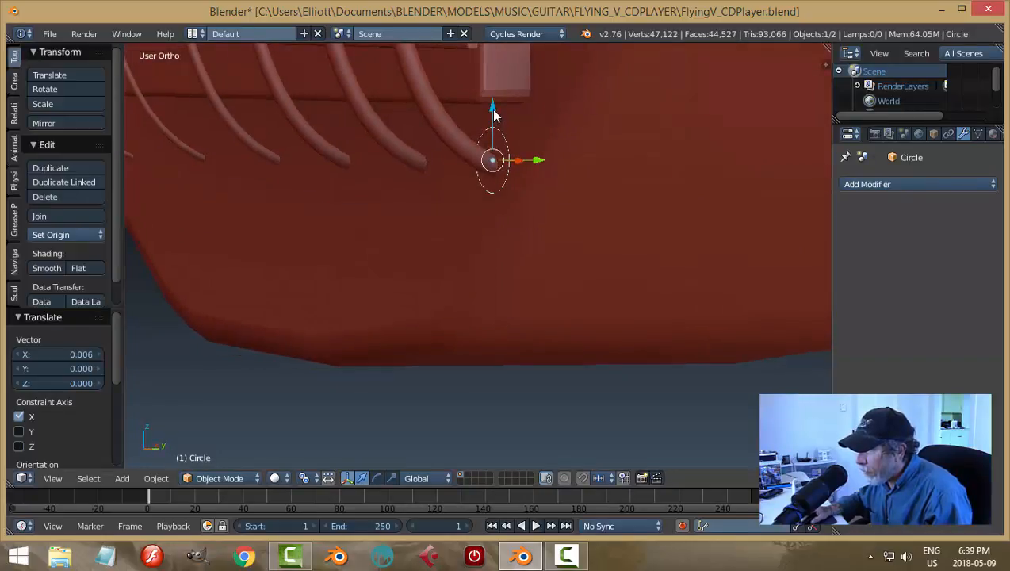
pyautogui.moveTo(491, 106); pyautogui.dragTo(495, 119)
pyautogui.press('s')
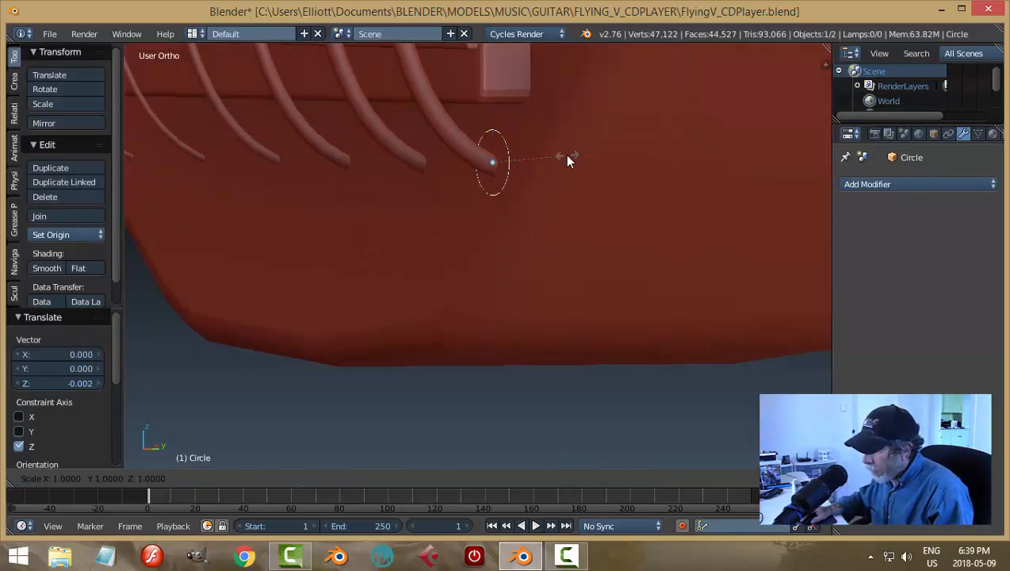
pyautogui.click(555, 153)
# - Fill the circle with a face and extrude it about 0.017 along negative Y into a short disc
pyautogui.press('Tab')
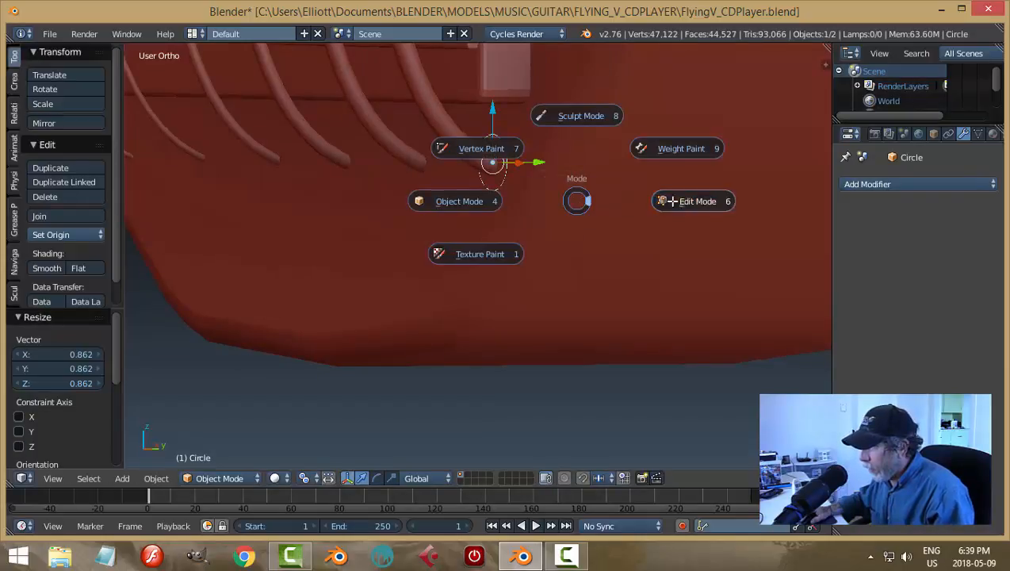
pyautogui.click(670, 201)
pyautogui.press('f')
pyautogui.moveTo(631, 205); pyautogui.dragTo(616, 206, button='middle')
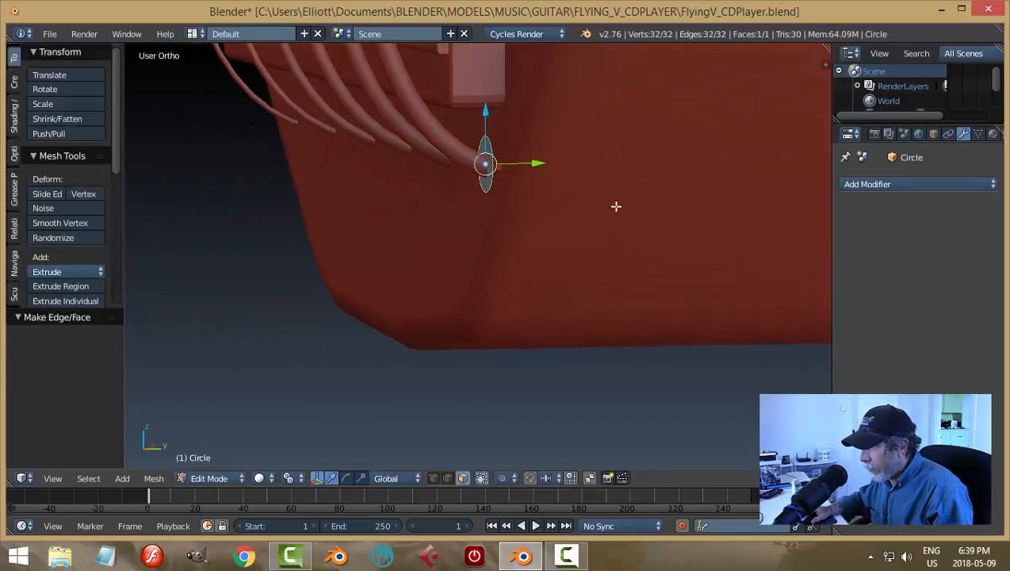
pyautogui.press('e')
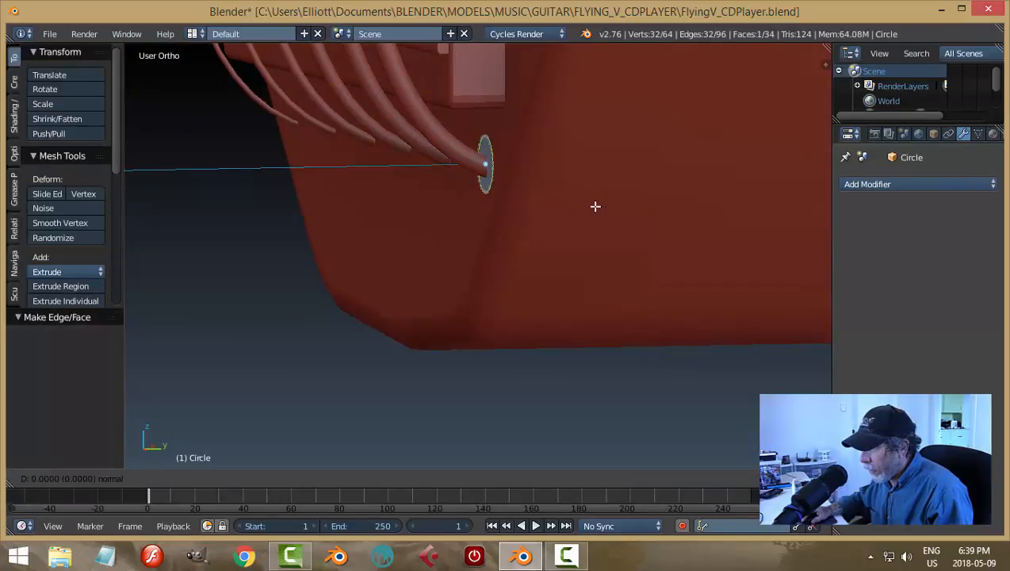
pyautogui.rightClick(595, 206)
pyautogui.press('g')
pyautogui.press('y')
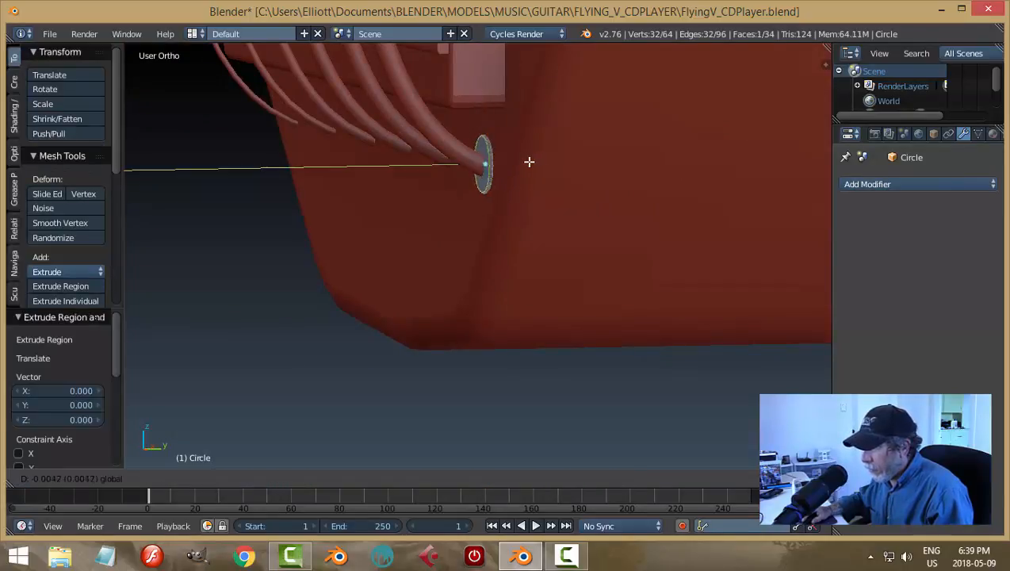
pyautogui.click(520, 162)
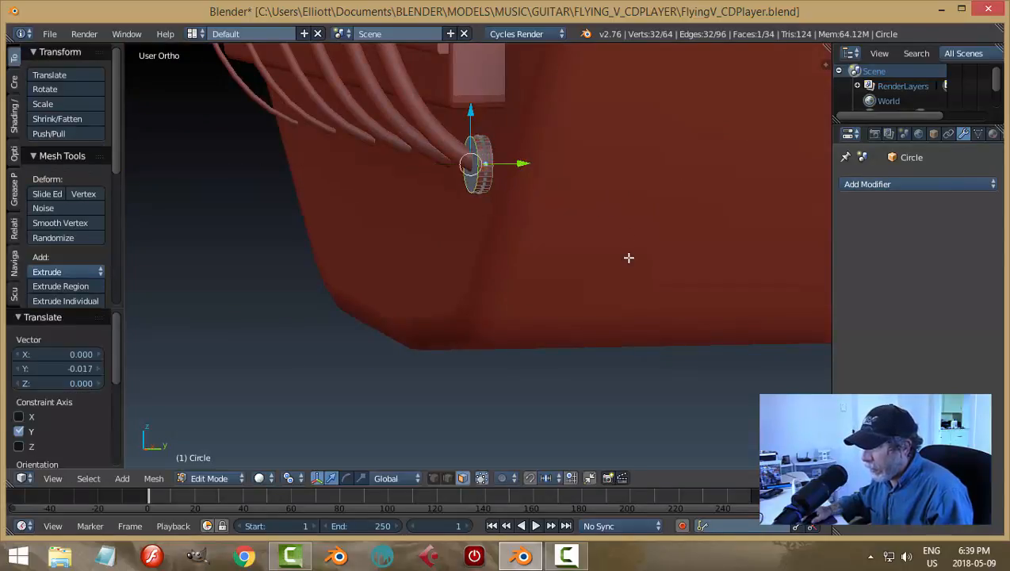
pyautogui.press('a')
pyautogui.press('Tab')
pyautogui.click(535, 264)
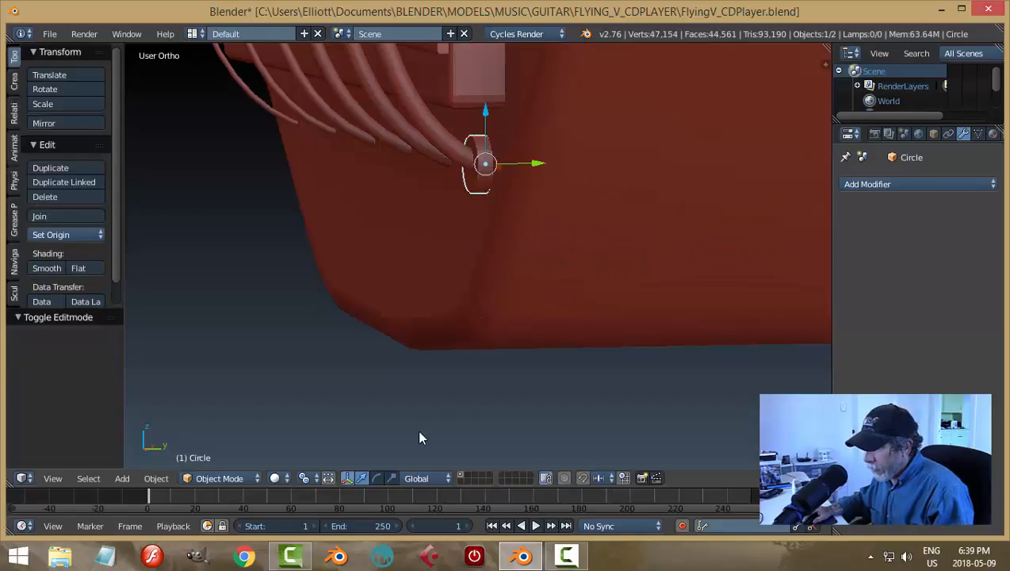
# - Set the pivot point to Median Point and shift the disc about 0.002 along Y toward the guitar body
pyautogui.click(322, 480)
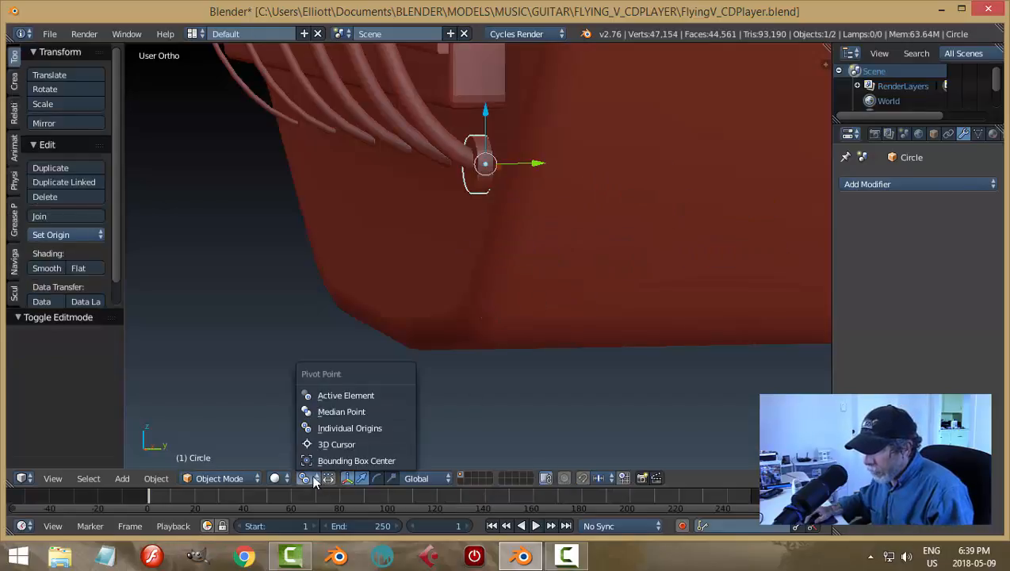
pyautogui.click(326, 409)
pyautogui.scroll(3, 524, 283)
pyautogui.scroll(-4, 552, 251)
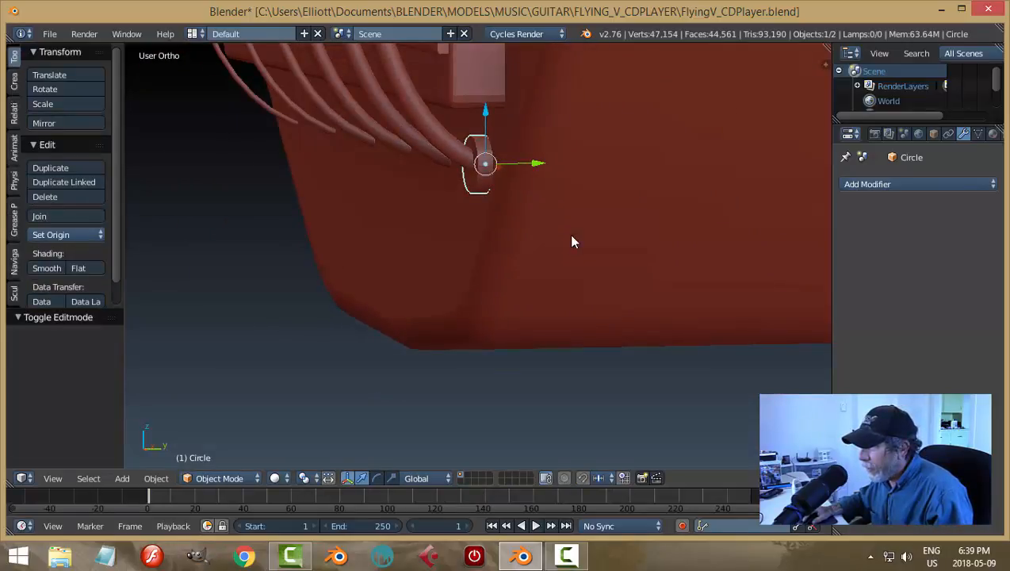
pyautogui.scroll(1, 547, 247)
pyautogui.moveTo(532, 173); pyautogui.dragTo(534, 175)
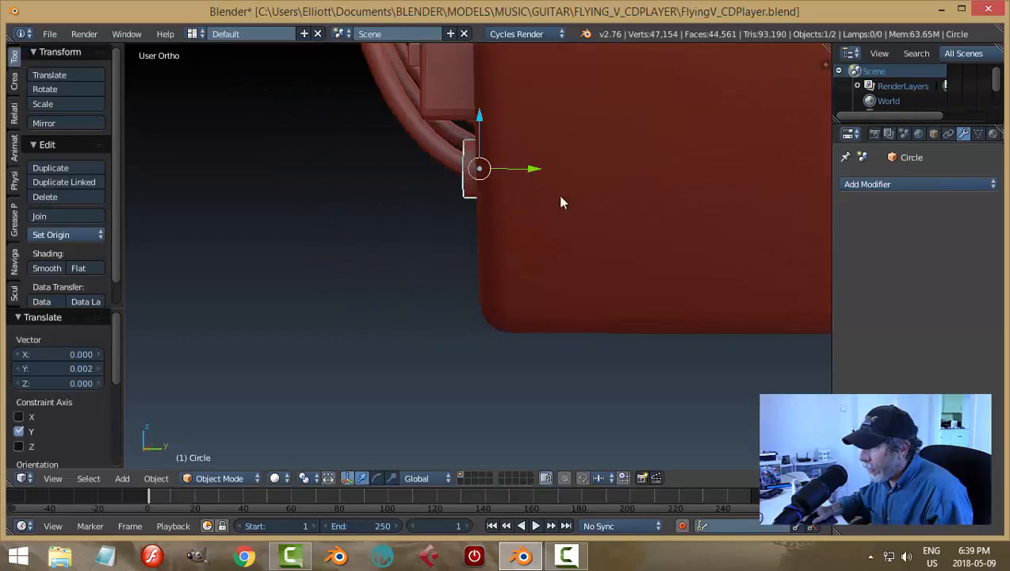
pyautogui.moveTo(561, 202); pyautogui.dragTo(643, 152, button='middle')
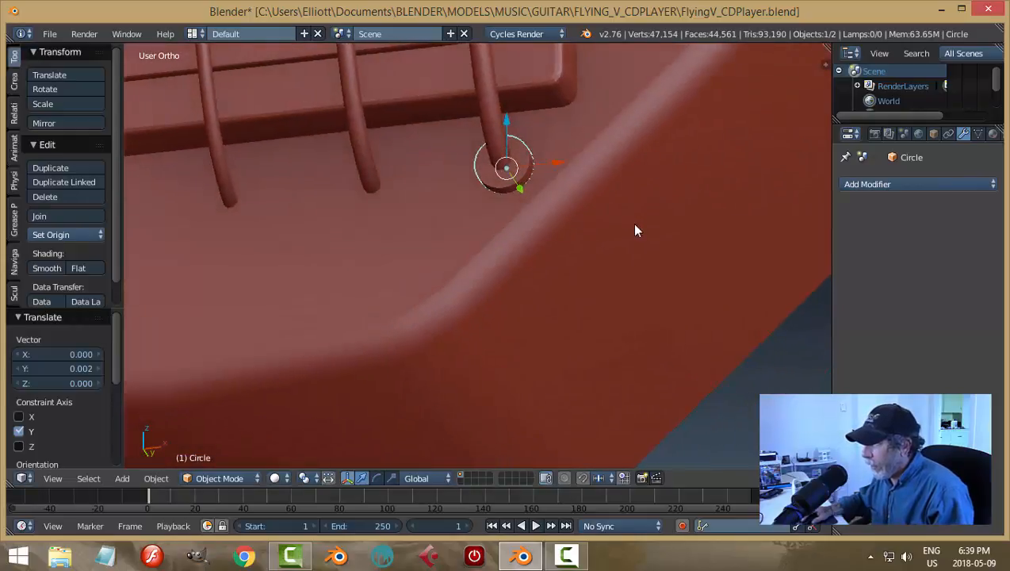
# - Apply the disc's rotation and scale
pyautogui.press('Tab')
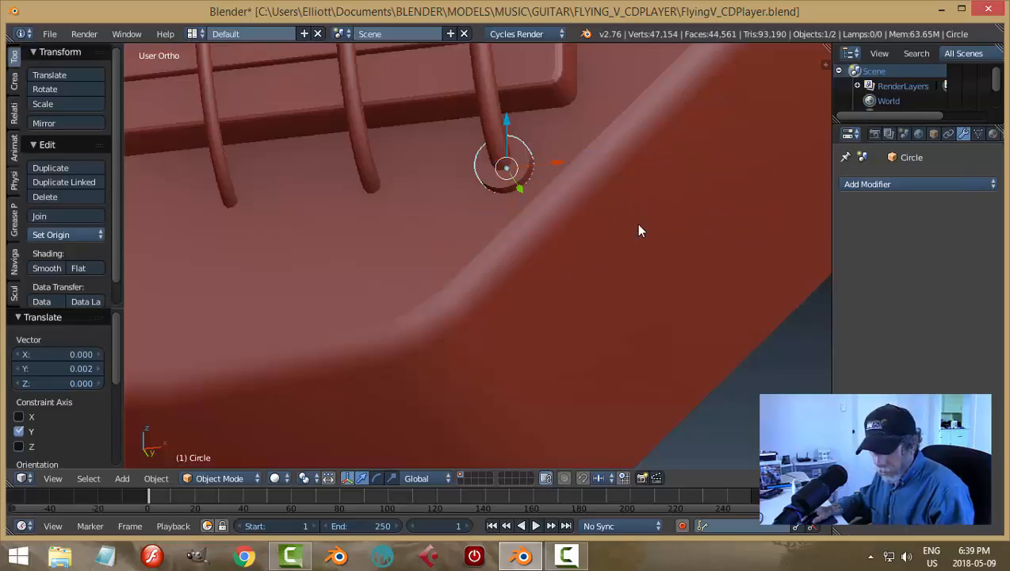
pyautogui.hotkey('ctrl', 'a')
pyautogui.click(639, 228)
# - Move the disc's front face about 0.003 outward along negative Y
pyautogui.press('Tab')
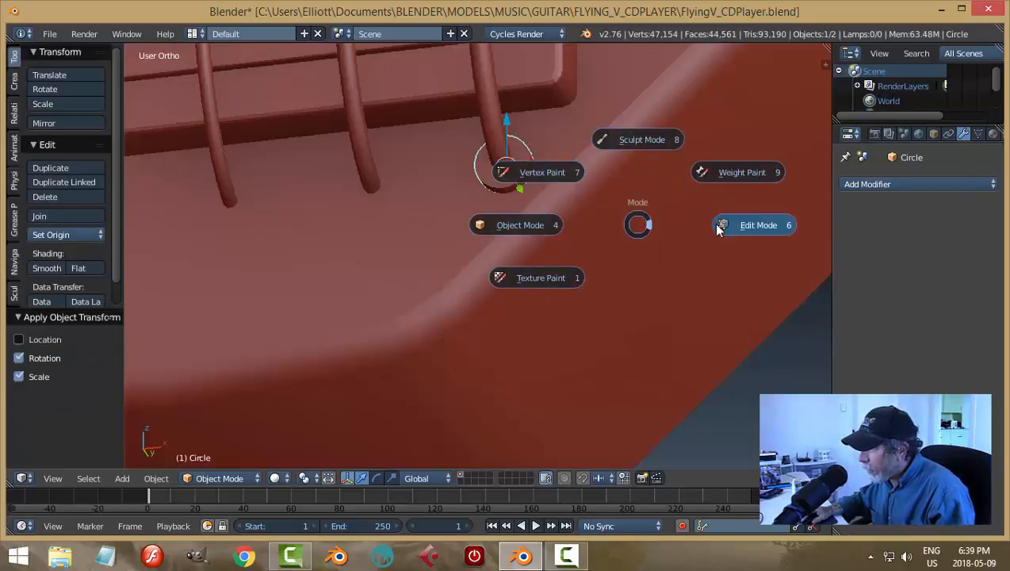
pyautogui.click(741, 224)
pyautogui.scroll(4, 621, 231)
pyautogui.rightClick(547, 91)
pyautogui.scroll(-3, 652, 149)
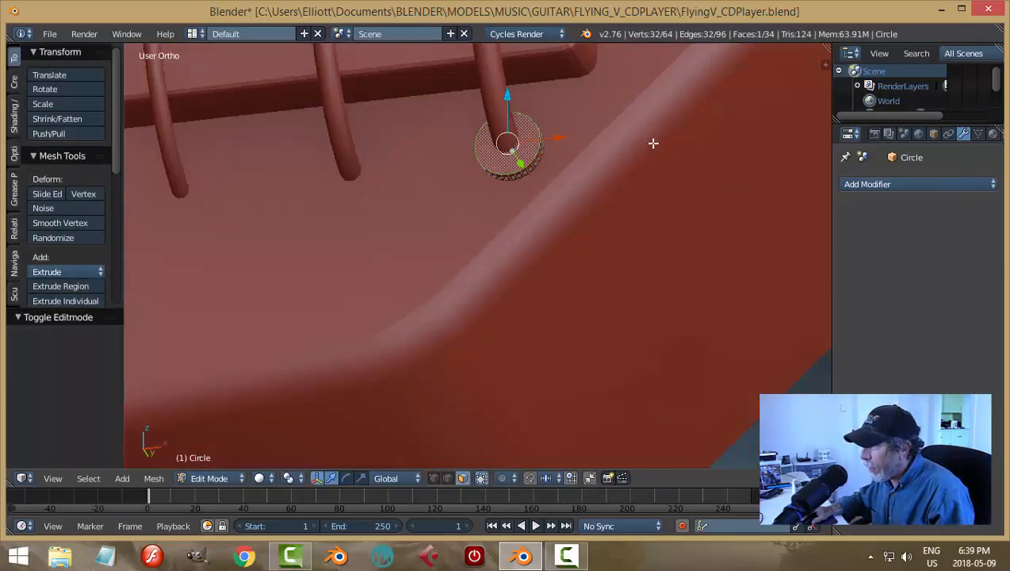
pyautogui.moveTo(654, 143); pyautogui.dragTo(527, 150, button='middle')
pyautogui.press('e')
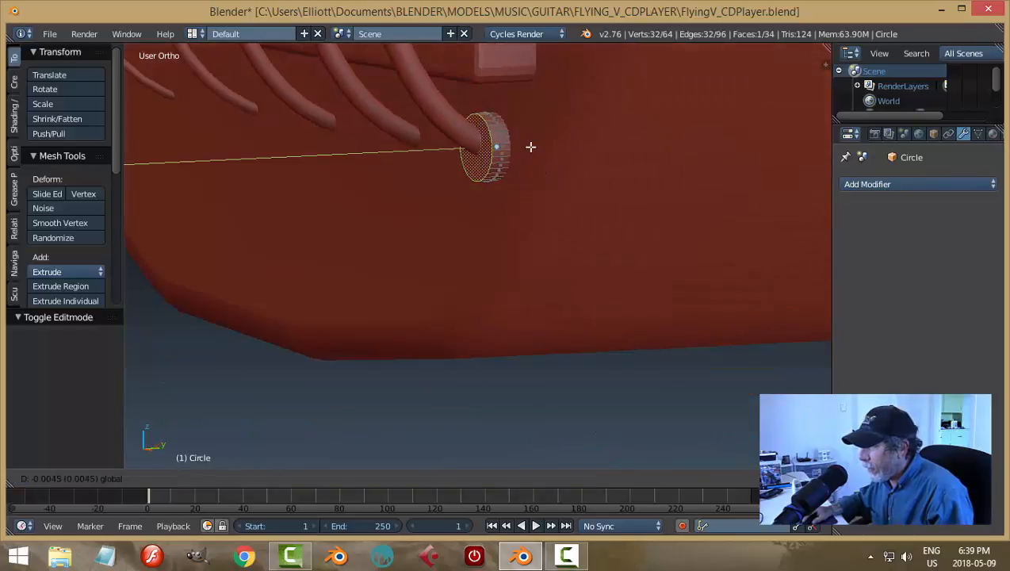
pyautogui.click(535, 151)
# - Bevel the disc's front edge by about 0.007 with 2 segments and shade the ferrule smooth
pyautogui.hotkey('ctrl', 'b')
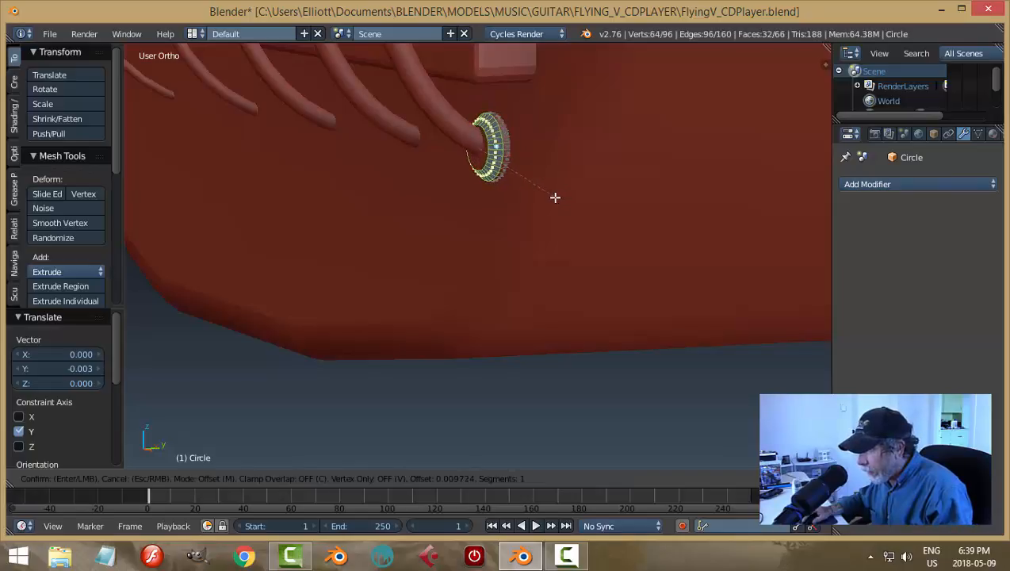
pyautogui.scroll(1, 552, 198)
pyautogui.click(552, 198)
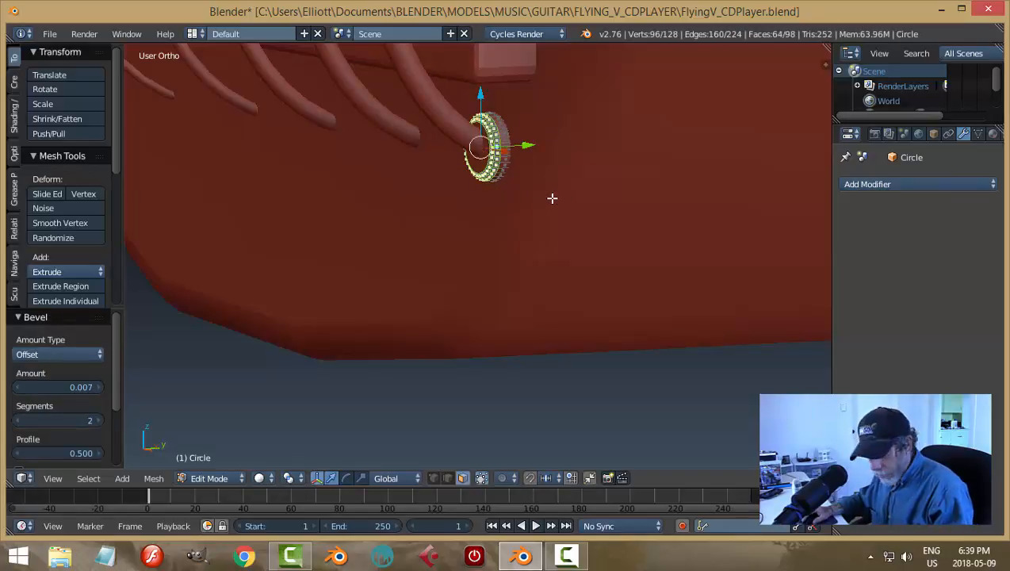
pyautogui.press('a')
pyautogui.press('Tab')
pyautogui.click(451, 205)
pyautogui.moveTo(526, 211); pyautogui.dragTo(431, 218, button='middle')
pyautogui.click(46, 268)
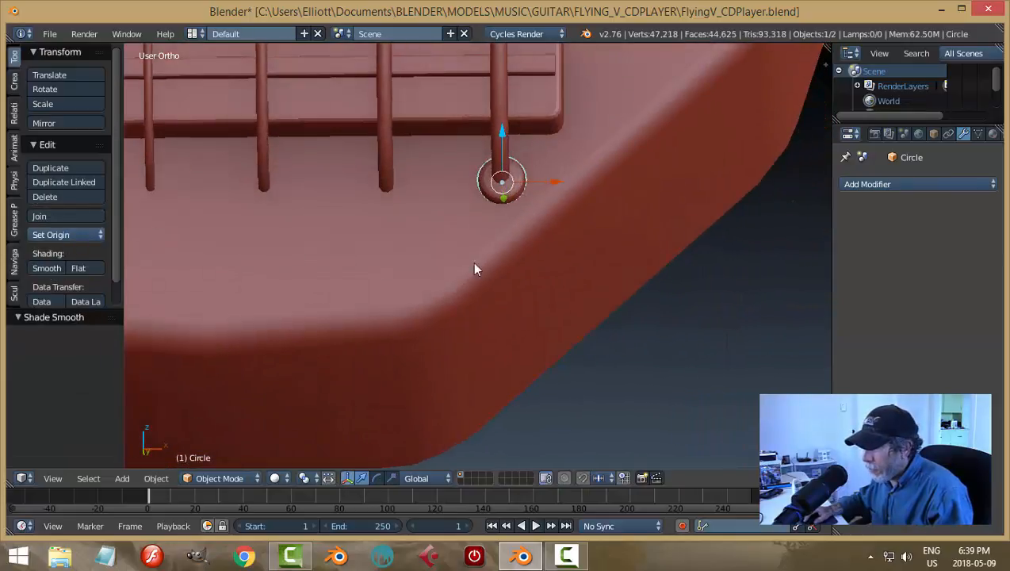
# - Nudge the ferrule slightly down along Z at the end of the thickest string
pyautogui.press('a')
pyautogui.moveTo(543, 260)
pyautogui.mouseDown(button='middle')
pyautogui.moveTo(570, 248)
pyautogui.moveTo(580, 256)
pyautogui.mouseUp(button='middle')
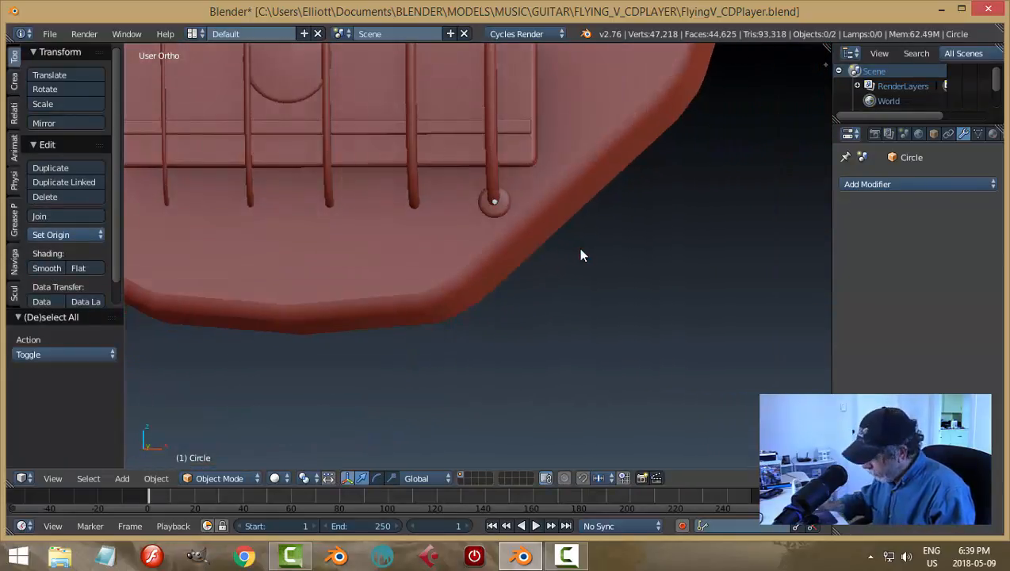
pyautogui.press('KP_1')
pyautogui.scroll(2, 578, 248)
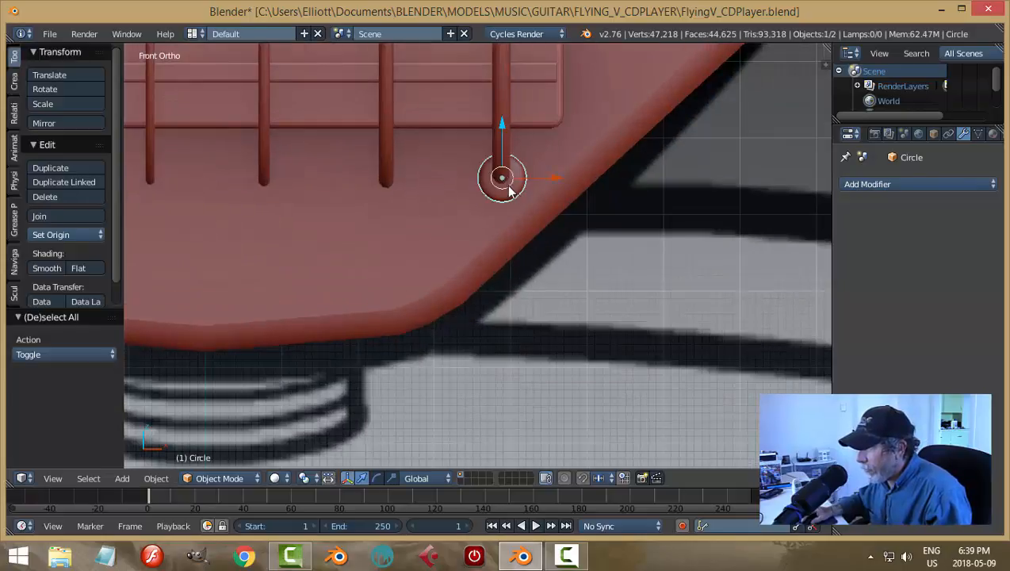
pyautogui.moveTo(500, 122); pyautogui.dragTo(501, 125)
pyautogui.press('a')
# - Save over the existing FlyingV_CDPlayer.blend file
pyautogui.scroll(-3, 626, 163)
pyautogui.moveTo(626, 163)
pyautogui.mouseDown(button='middle')
pyautogui.moveTo(500, 187)
pyautogui.moveTo(490, 158)
pyautogui.moveTo(622, 149)
pyautogui.mouseUp(button='middle')
pyautogui.hotkey('ctrl', 's')
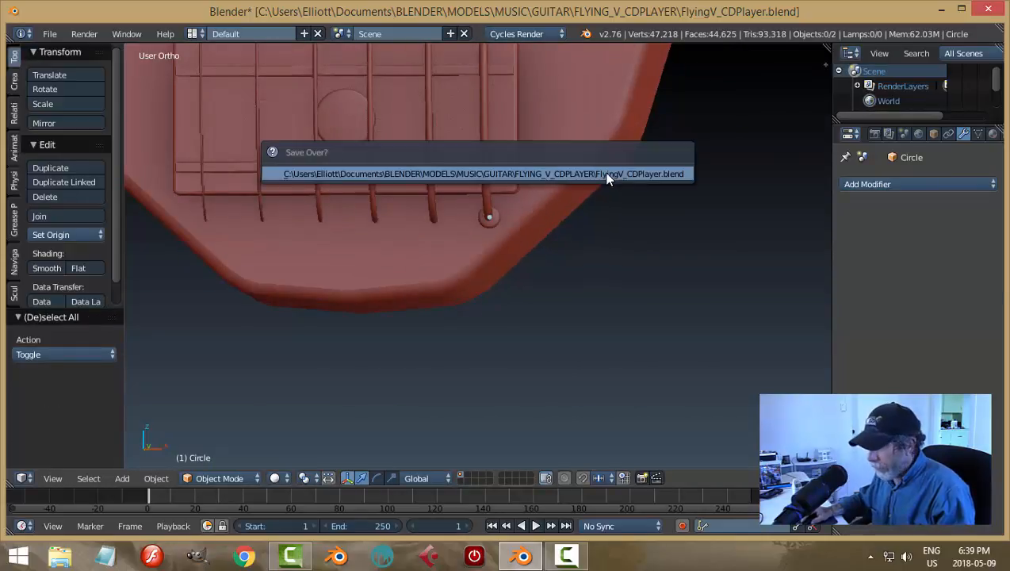
pyautogui.click(603, 171)
# - Duplicate the ferrule and move the copy along negative X to the end of the second-thickest string
pyautogui.moveTo(557, 249); pyautogui.dragTo(576, 181, button='middle')
pyautogui.rightClick(491, 228)
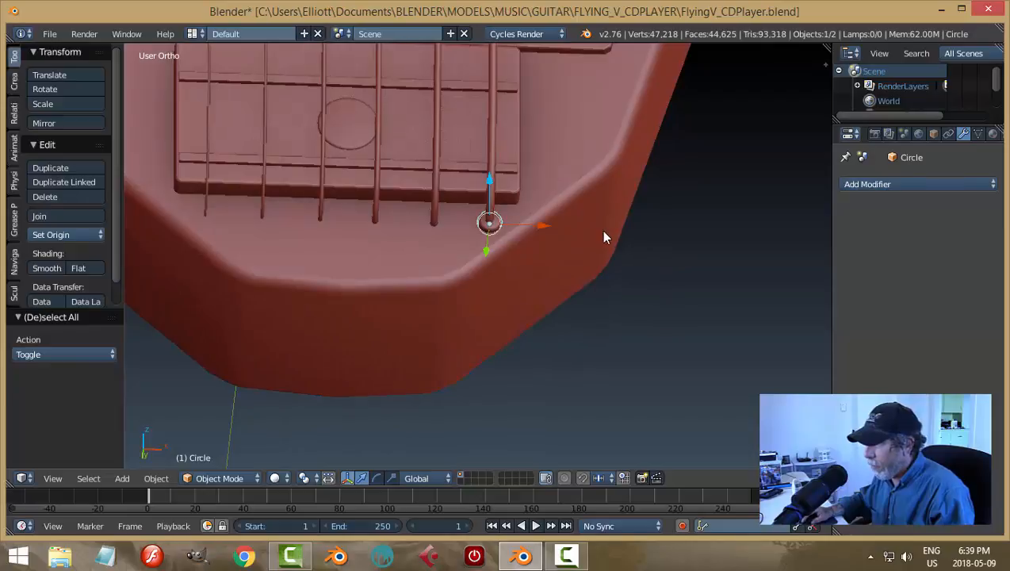
pyautogui.press('KP_1')
pyautogui.scroll(3, 603, 231)
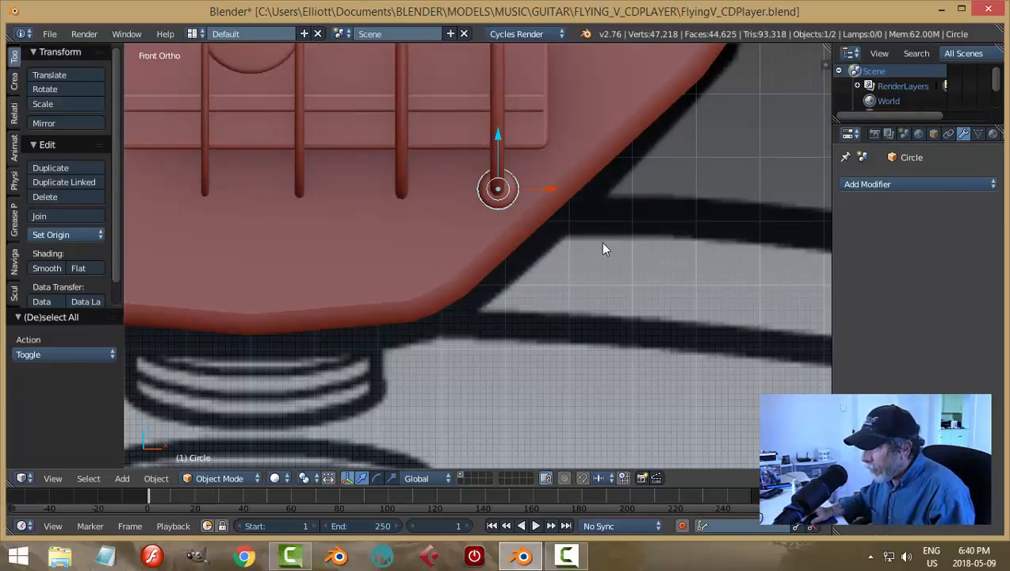
pyautogui.keyDown('shift'); pyautogui.moveTo(602, 243); pyautogui.dragTo(655, 230, button='middle'); pyautogui.keyUp('shift')
pyautogui.hotkey('shift', 'd')
pyautogui.click(655, 230)
pyautogui.moveTo(604, 176); pyautogui.dragTo(410, 190)
# - Duplicate the second ferrule and place the copy at the end of the third-thickest string
pyautogui.hotkey('shift', 'd')
pyautogui.rightClick(534, 198)
pyautogui.keyDown('shift'); pyautogui.moveTo(306, 251); pyautogui.dragTo(446, 260, button='middle'); pyautogui.keyUp('shift')
# - Duplicate the third ferrule and move the copy about 0.15 along negative X to the fourth-thickest string
pyautogui.hotkey('shift', 'd')
pyautogui.rightClick(446, 260)
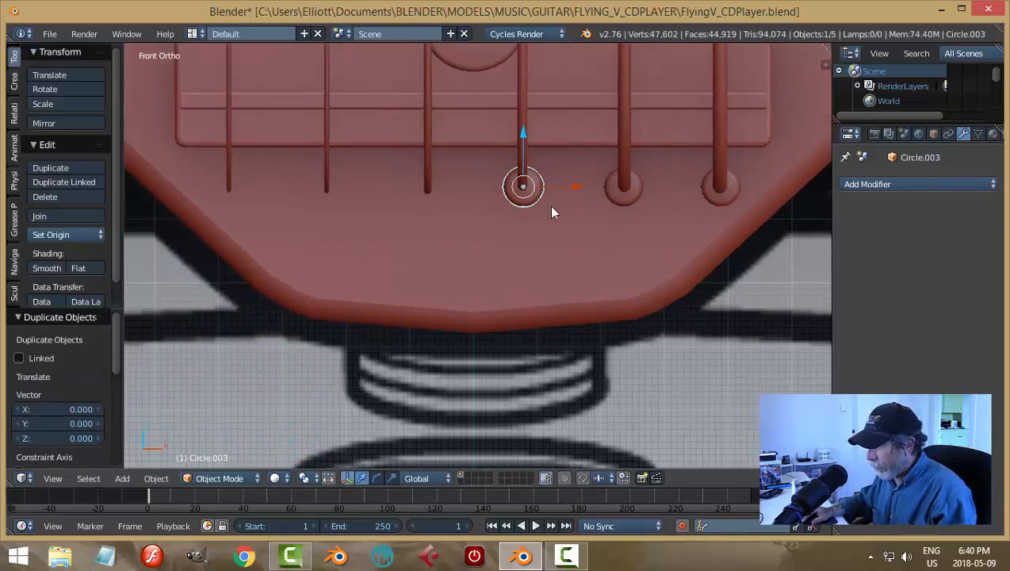
pyautogui.press('g')
pyautogui.press('x')
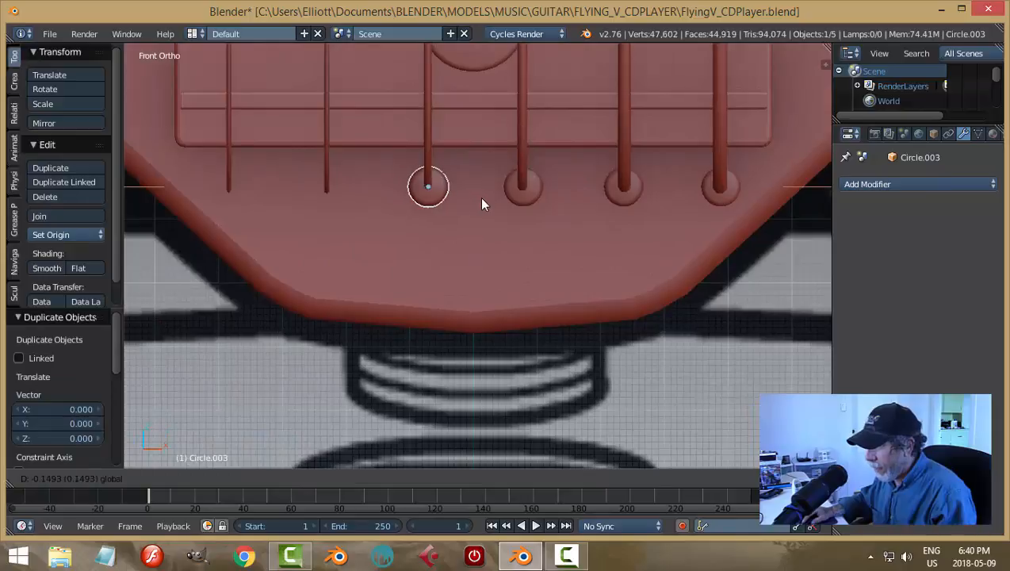
pyautogui.click(483, 202)
# - Duplicate the fourth ferrule and move the copy about 0.159 along negative X to the second-thinnest string
pyautogui.hotkey('shift', 'd')
pyautogui.rightClick(476, 255)
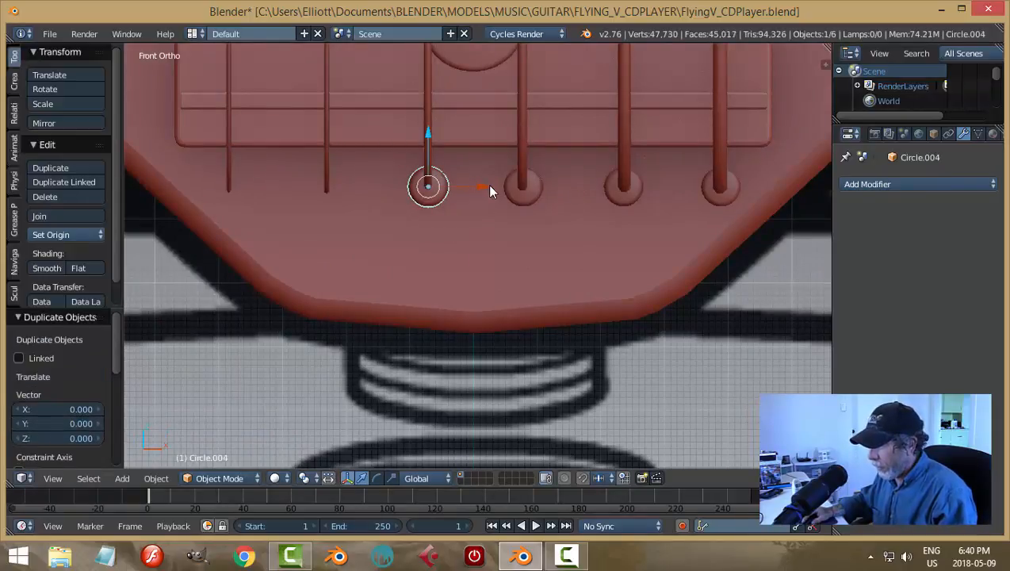
pyautogui.press('g')
pyautogui.press('x')
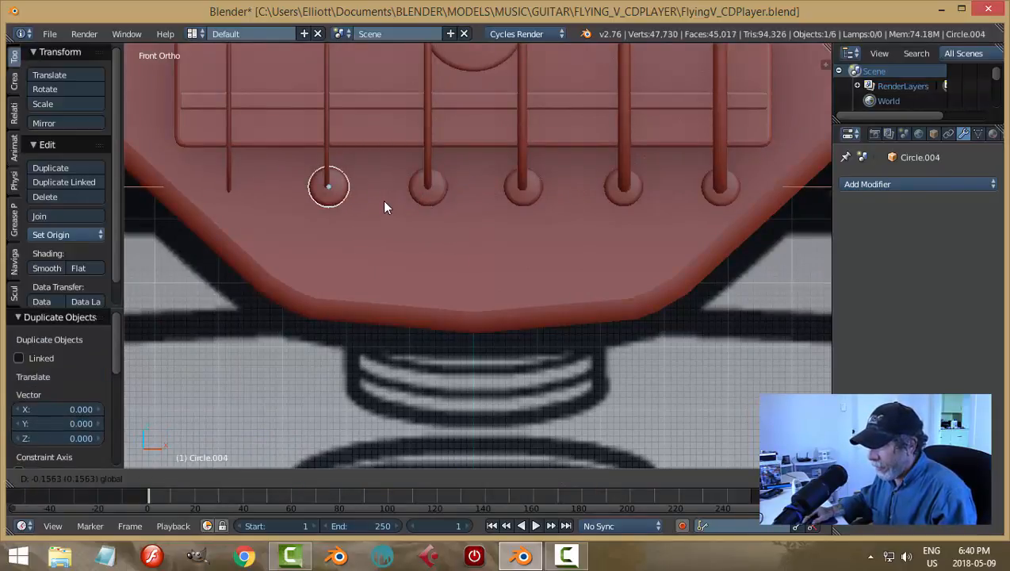
pyautogui.click(381, 201)
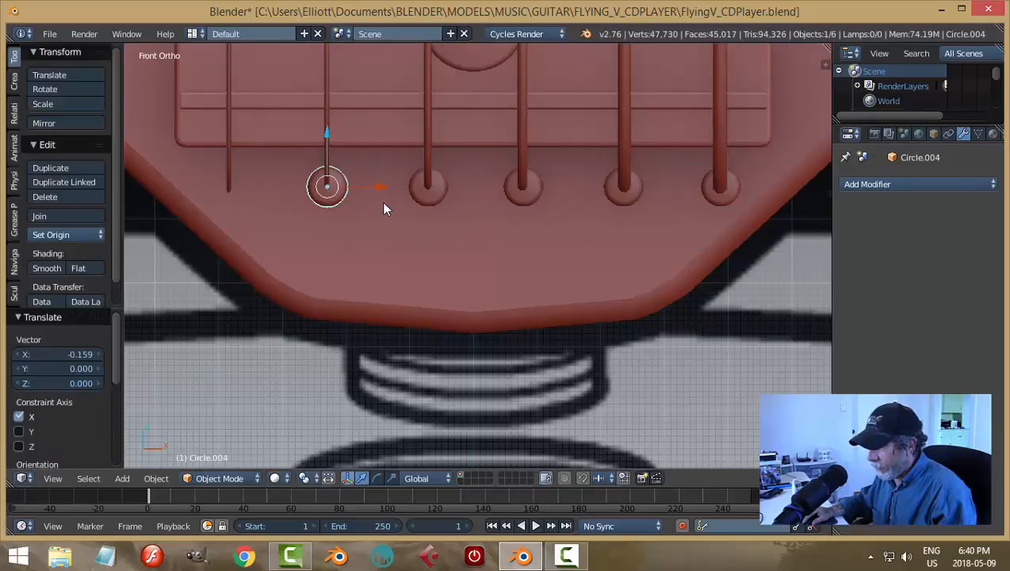
# - Duplicate the fifth ferrule, move the copy about 0.156 along negative X to the thinnest string, and deselect everything
pyautogui.hotkey('shift', 'd')
pyautogui.rightClick(426, 238)
pyautogui.press('g')
pyautogui.press('x')
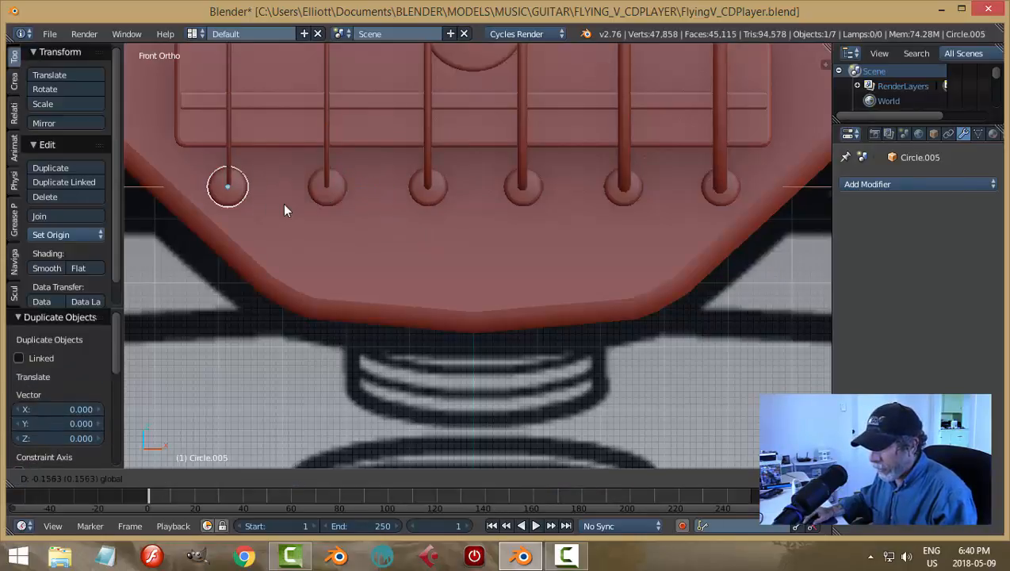
pyautogui.click(287, 210)
pyautogui.press('a')
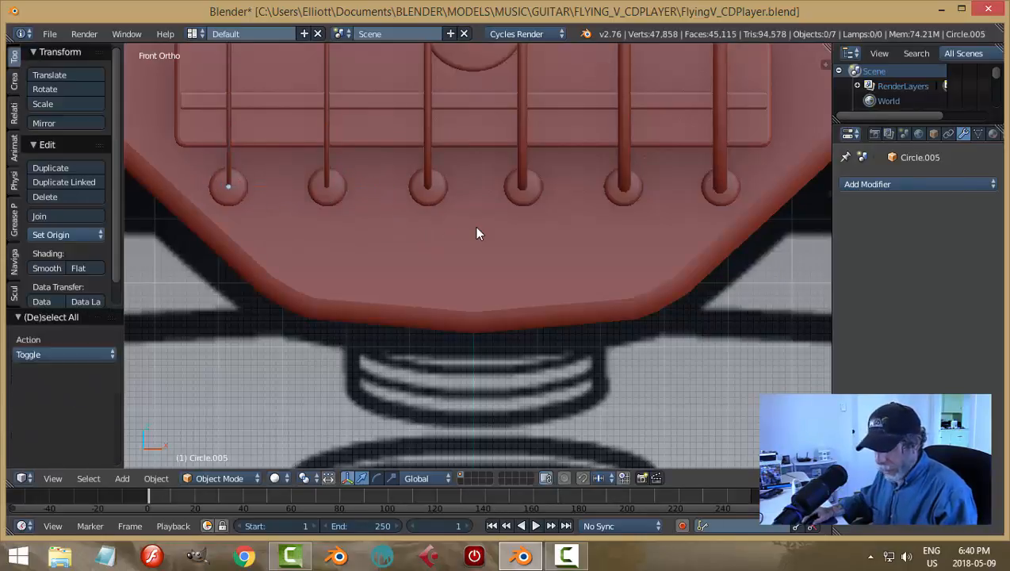
# - Select all six string ferrules with the guitar body as the active object and join them into one mesh
pyautogui.scroll(-4, 596, 240)
pyautogui.scroll(-2, 596, 241)
pyautogui.moveTo(634, 232); pyautogui.dragTo(359, 254, button='middle')
pyautogui.scroll(5, 591, 247)
pyautogui.moveTo(600, 260); pyautogui.dragTo(656, 254, button='middle')
pyautogui.scroll(1, 570, 254)
pyautogui.scroll(1, 655, 254)
pyautogui.rightClick(676, 183)
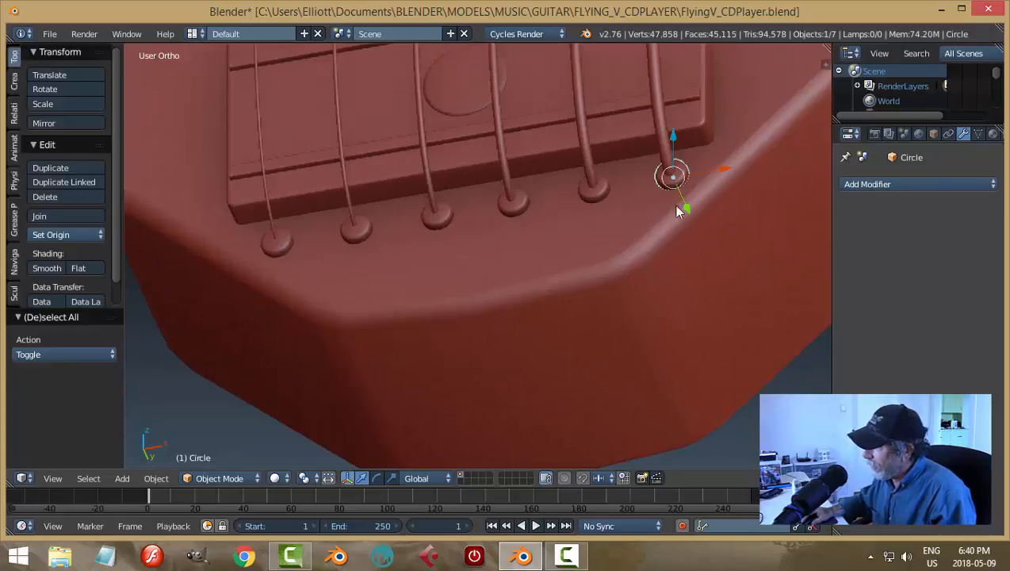
pyautogui.hotkey('shift', 'd')
pyautogui.click(543, 208)
pyautogui.hotkey('shift', 'r')
pyautogui.hotkey('shift', 'r')
pyautogui.hotkey('shift', 'r')
pyautogui.hotkey('shift', 'r')
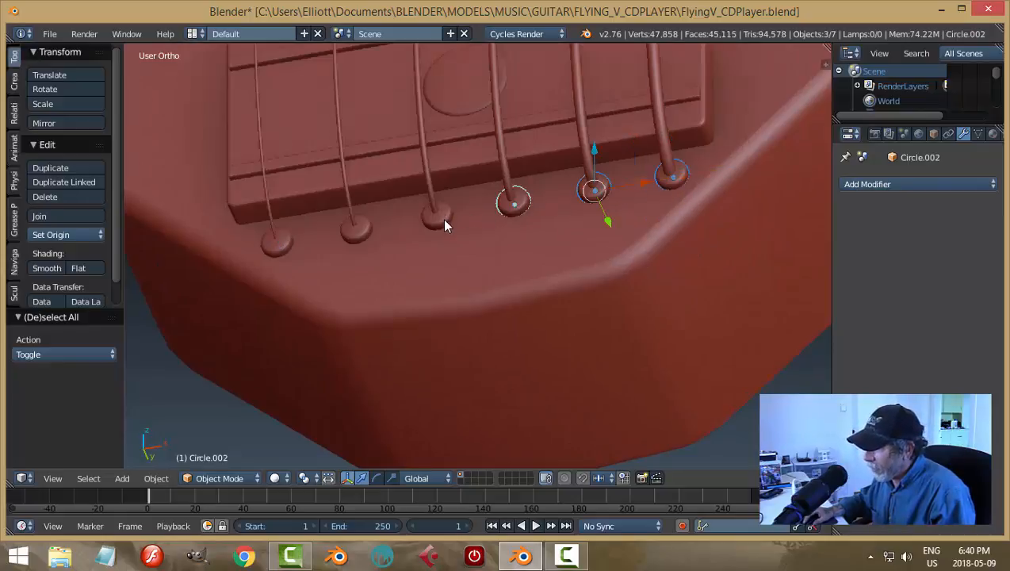
pyautogui.keyDown('shift'); pyautogui.rightClick(382, 267); pyautogui.keyUp('shift')
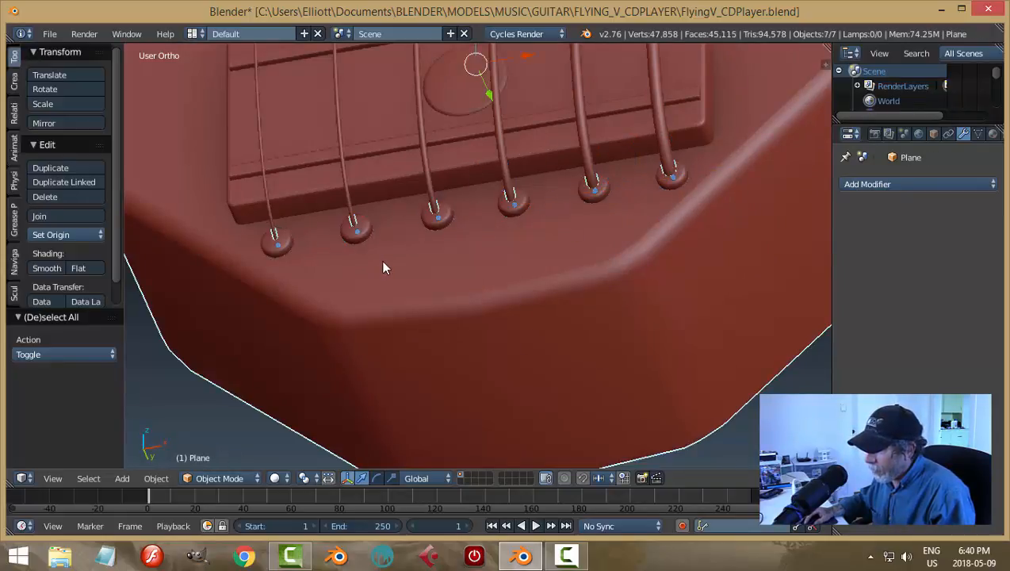
pyautogui.hotkey('ctrl', 'j')
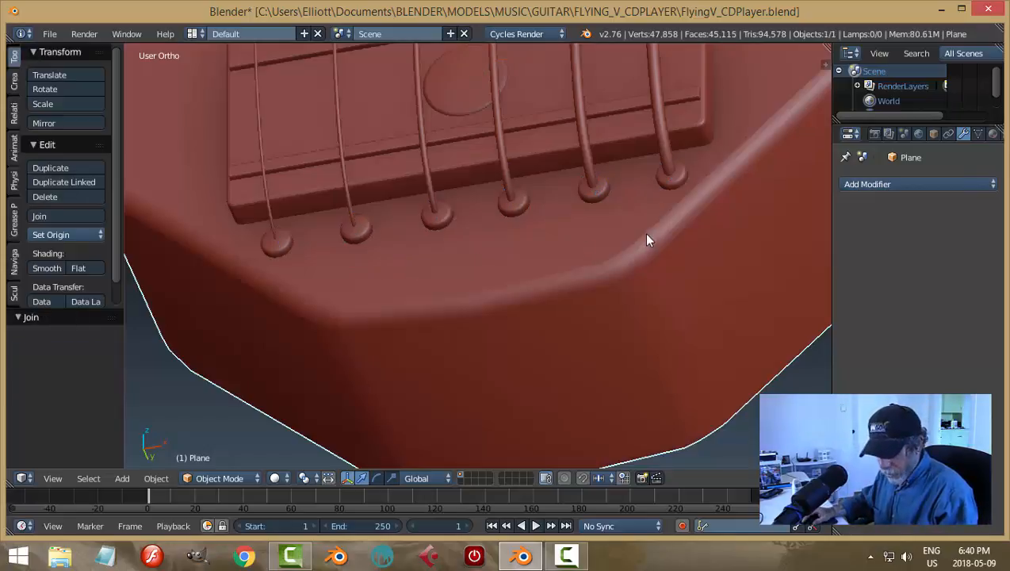
# - Save the joined guitar model over the existing blend file
pyautogui.scroll(-4, 621, 260)
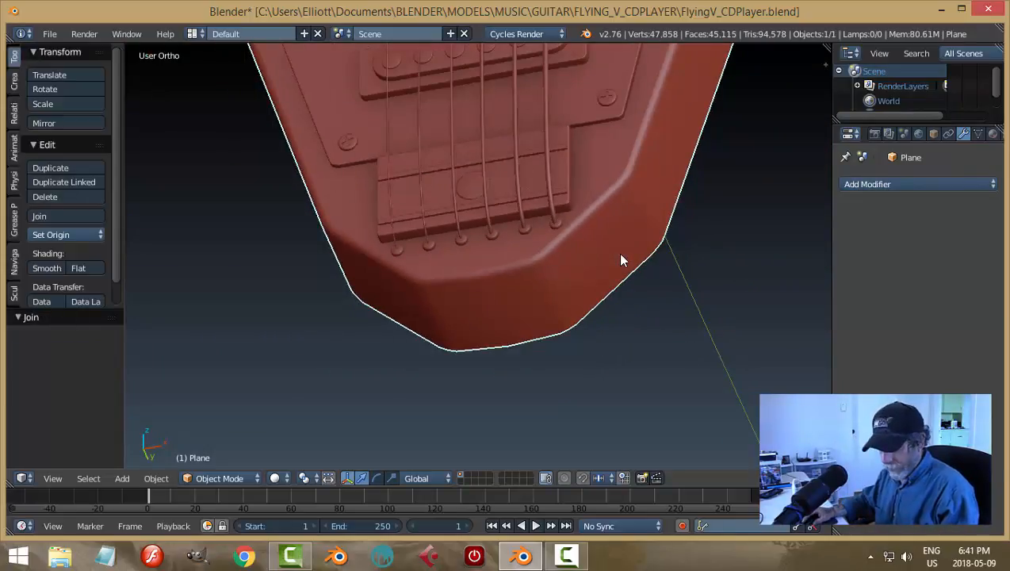
pyautogui.hotkey('ctrl', 's')
pyautogui.click(619, 253)
# - Snap the 3D cursor to the two central side faces at the body's lower tip and return to Object Mode
pyautogui.scroll(-2, 552, 299)
pyautogui.moveTo(553, 301); pyautogui.dragTo(599, 271, button='middle')
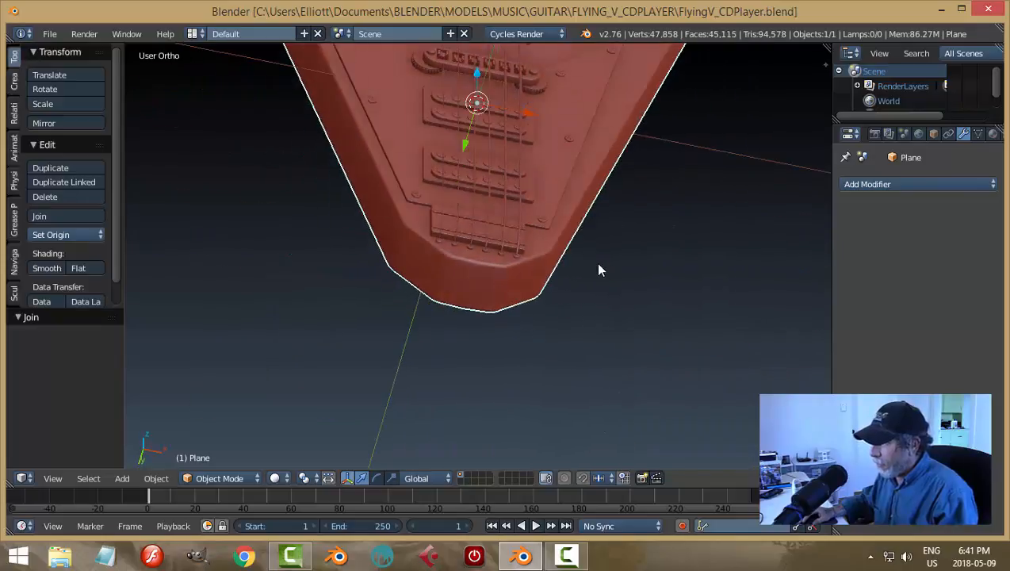
pyautogui.moveTo(511, 276); pyautogui.dragTo(503, 283, button='middle')
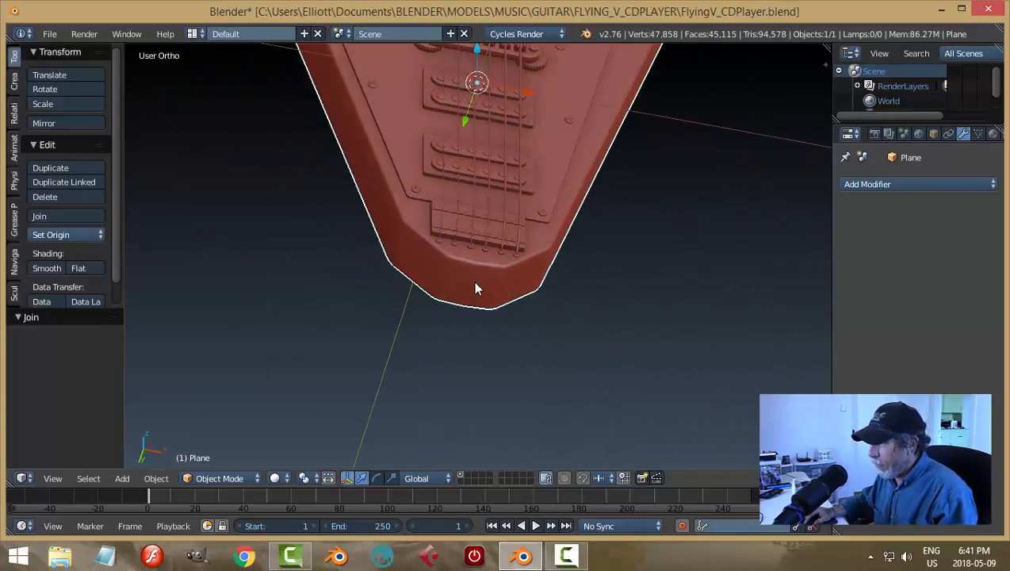
pyautogui.hotkey('ctrl', 'Tab')
pyautogui.click(576, 284)
pyautogui.hotkey('ctrl', 'Tab')
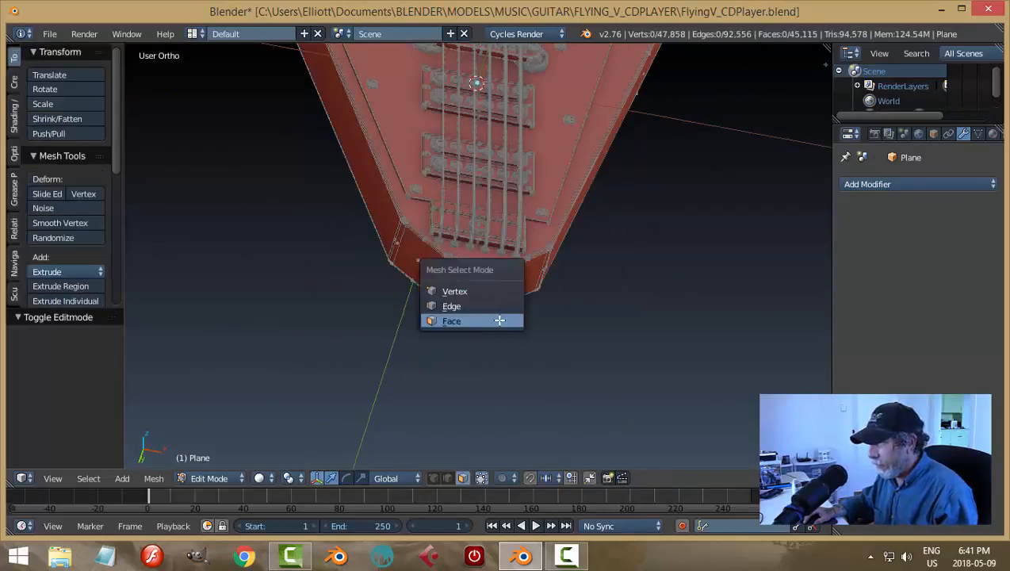
pyautogui.click(463, 322)
pyautogui.rightClick(480, 287)
pyautogui.keyDown('shift'); pyautogui.rightClick(457, 281); pyautogui.keyUp('shift')
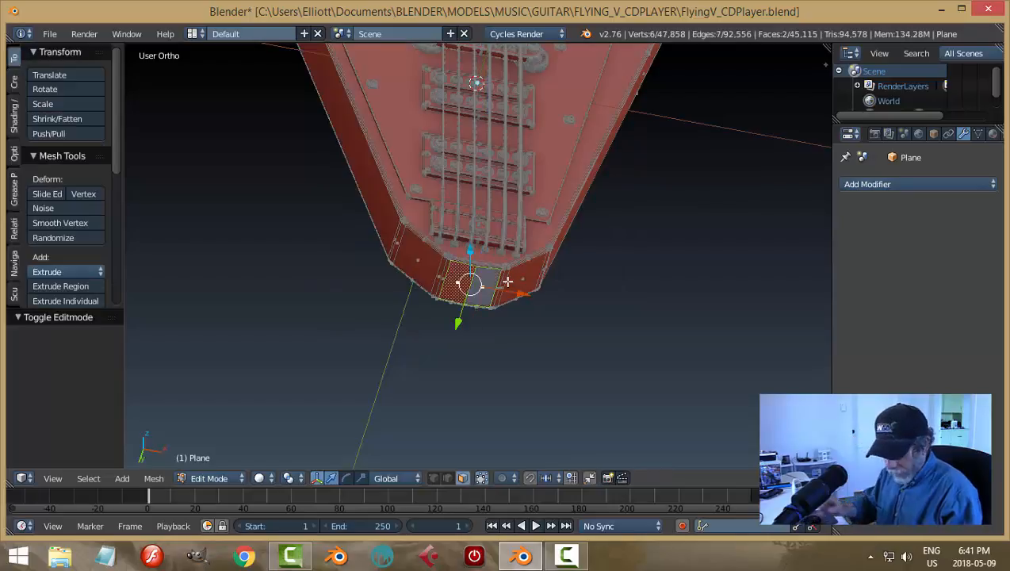
pyautogui.hotkey('shift', 's')
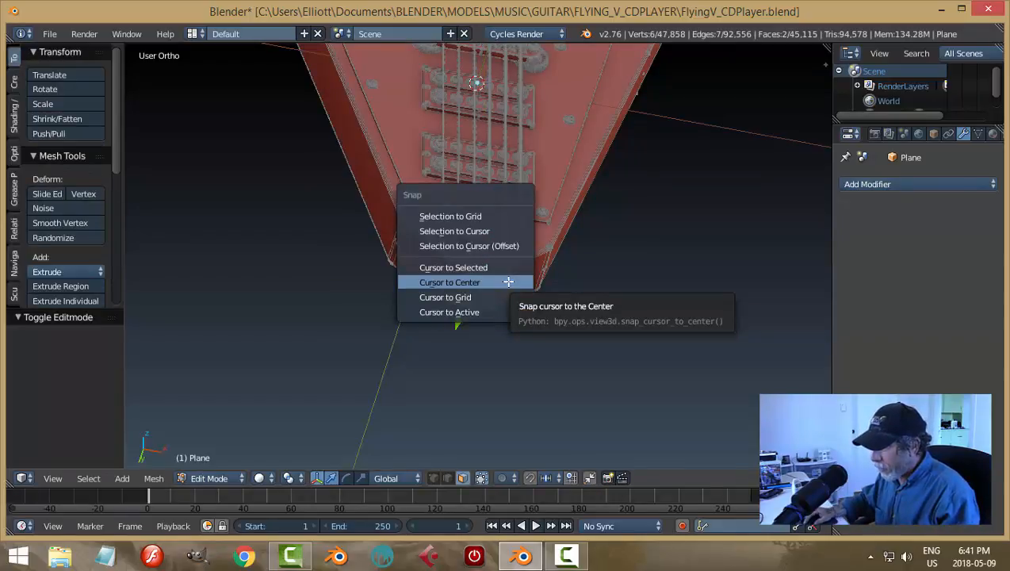
pyautogui.click(507, 264)
pyautogui.press('Tab')
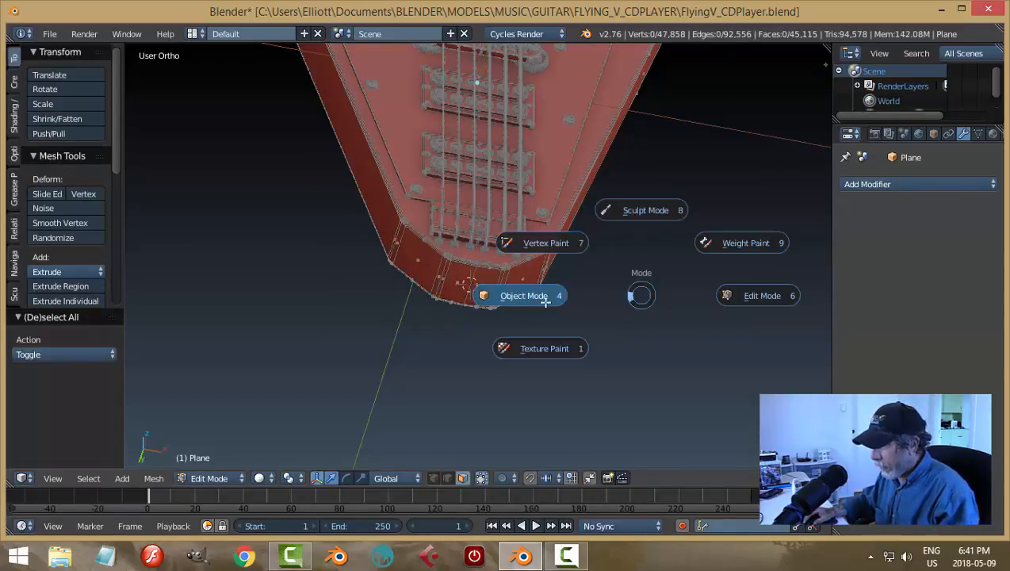
pyautogui.click(619, 287)
# - Add a 32-vertex mesh circle at the 3D cursor and scale it by about 0.238
pyautogui.hotkey('shift', 'a')
pyautogui.moveTo(605, 295)
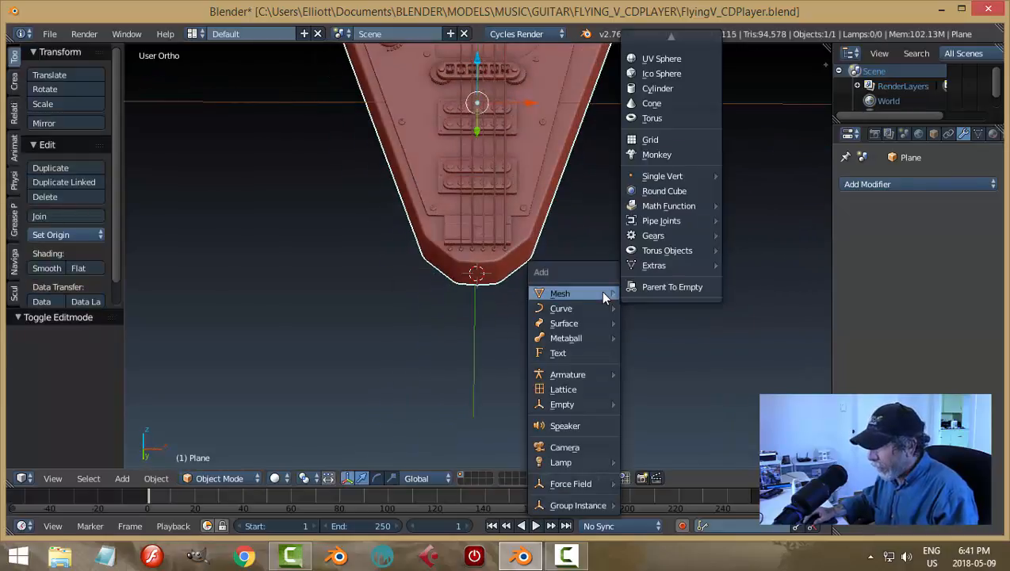
pyautogui.moveTo(650, 24)
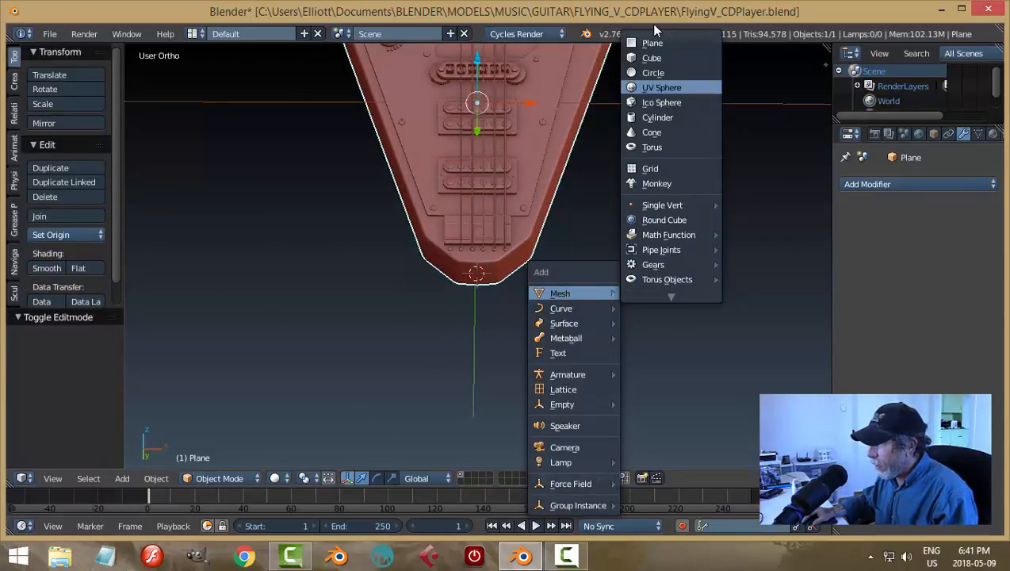
pyautogui.click(652, 70)
pyautogui.moveTo(633, 198); pyautogui.dragTo(628, 272, button='middle')
pyautogui.scroll(3, 646, 269)
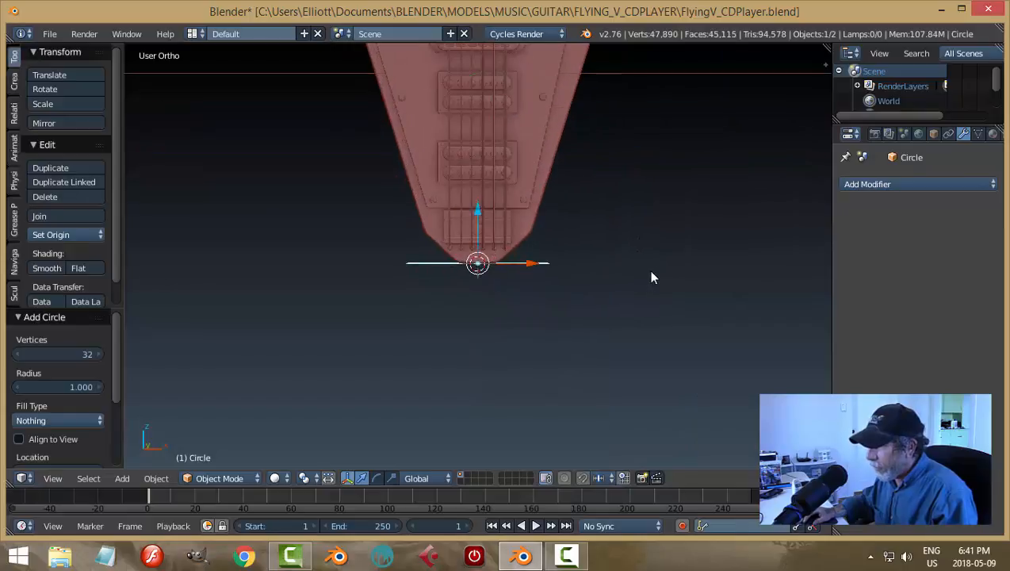
pyautogui.press('s')
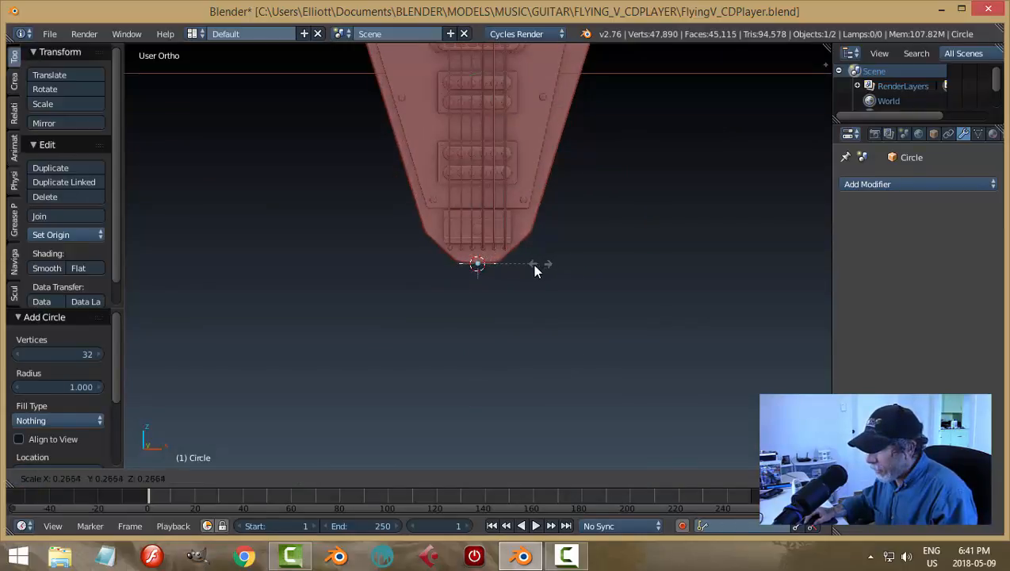
pyautogui.click(534, 268)
# - Move the circle about 0.019 along negative Z, clear of the body's bottom end
pyautogui.scroll(7, 536, 271)
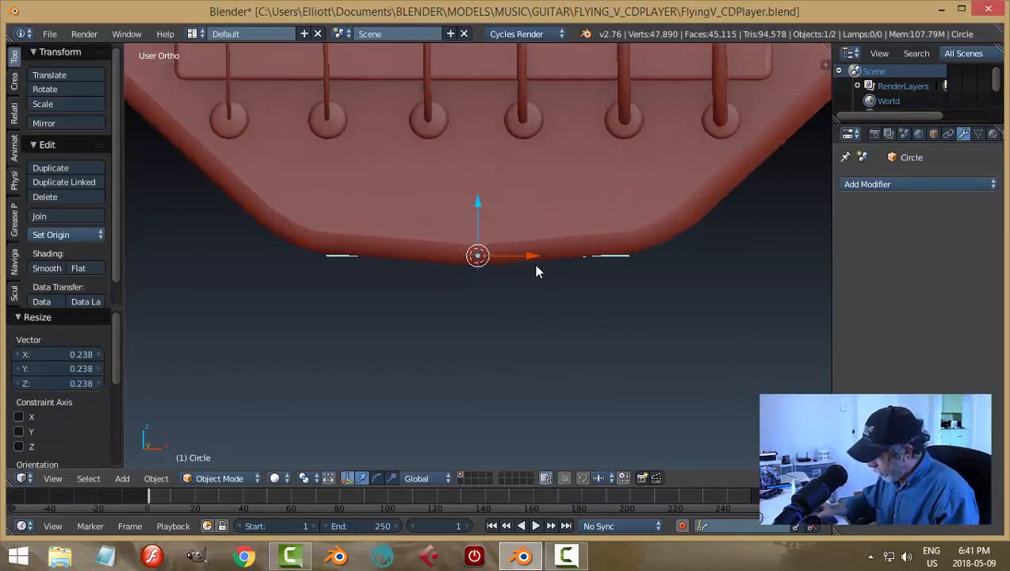
pyautogui.press('ctrl+KP_7')
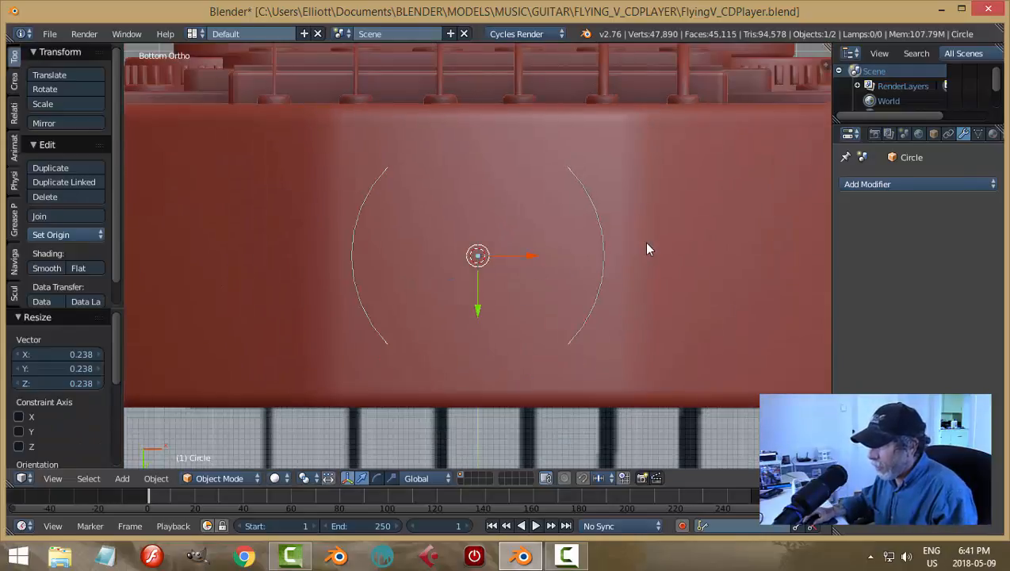
pyautogui.moveTo(589, 222); pyautogui.dragTo(595, 166, button='middle')
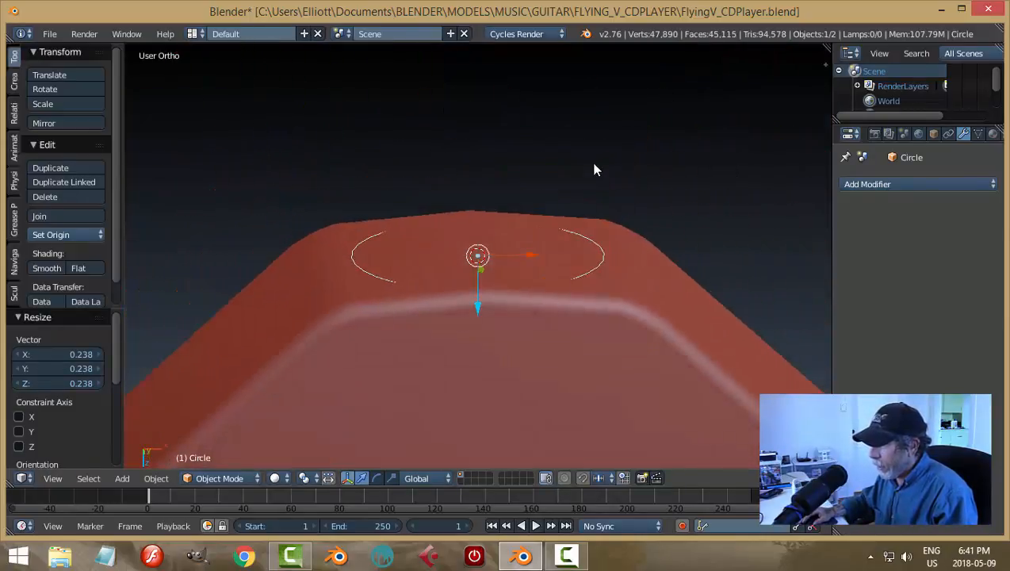
pyautogui.moveTo(476, 320); pyautogui.dragTo(477, 302)
pyautogui.moveTo(552, 327); pyautogui.dragTo(550, 377, button='middle')
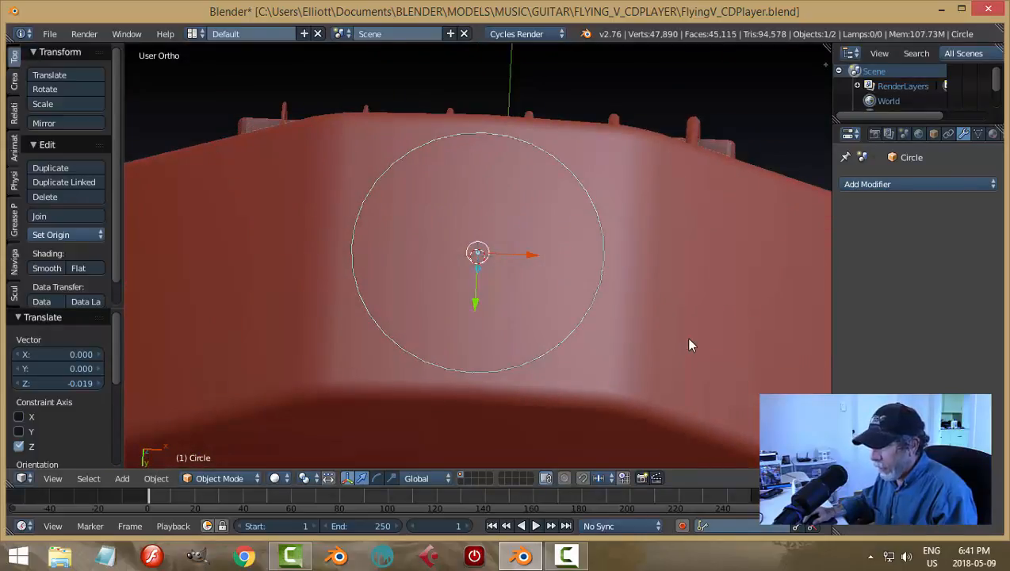
# - Scale the circle at the body's bottom end down by about 0.83
pyautogui.press('s')
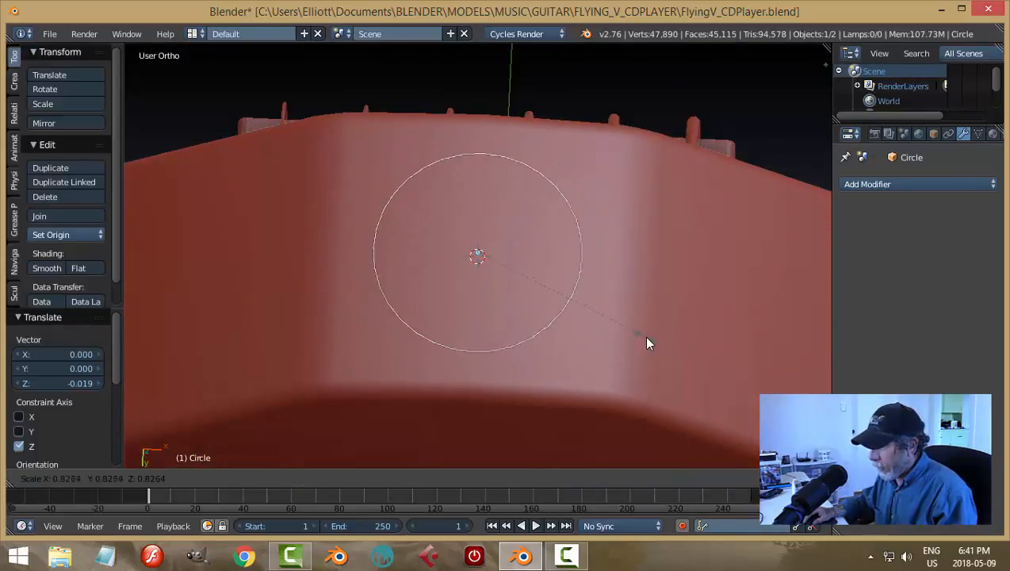
pyautogui.click(643, 335)
pyautogui.moveTo(619, 354); pyautogui.dragTo(604, 273, button='middle')
# - Fill the circle with a face and extrude it about 0.057 along negative Z into a thin disc
pyautogui.press('Tab')
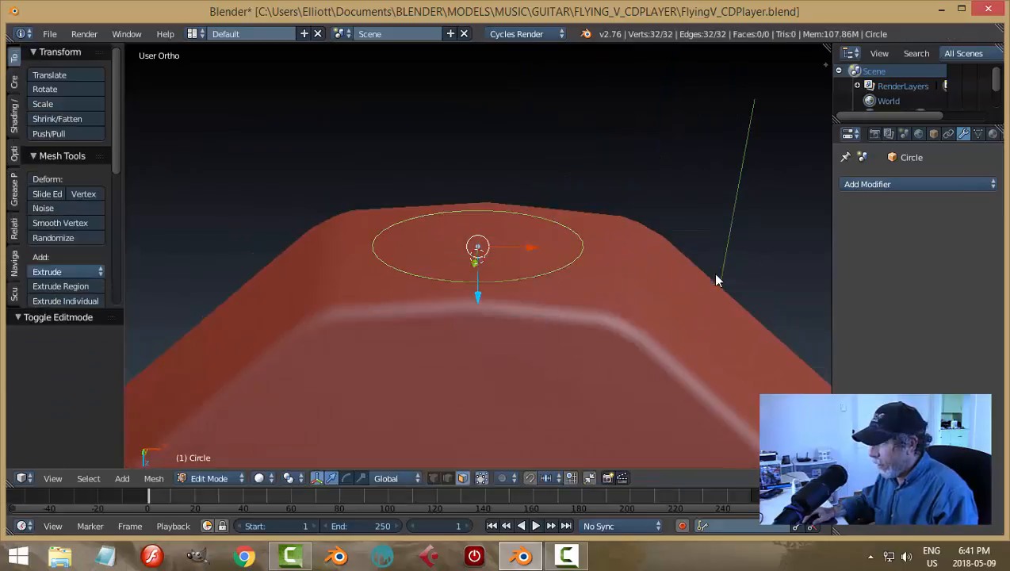
pyautogui.press('f')
pyautogui.moveTo(587, 353); pyautogui.dragTo(591, 318, button='middle')
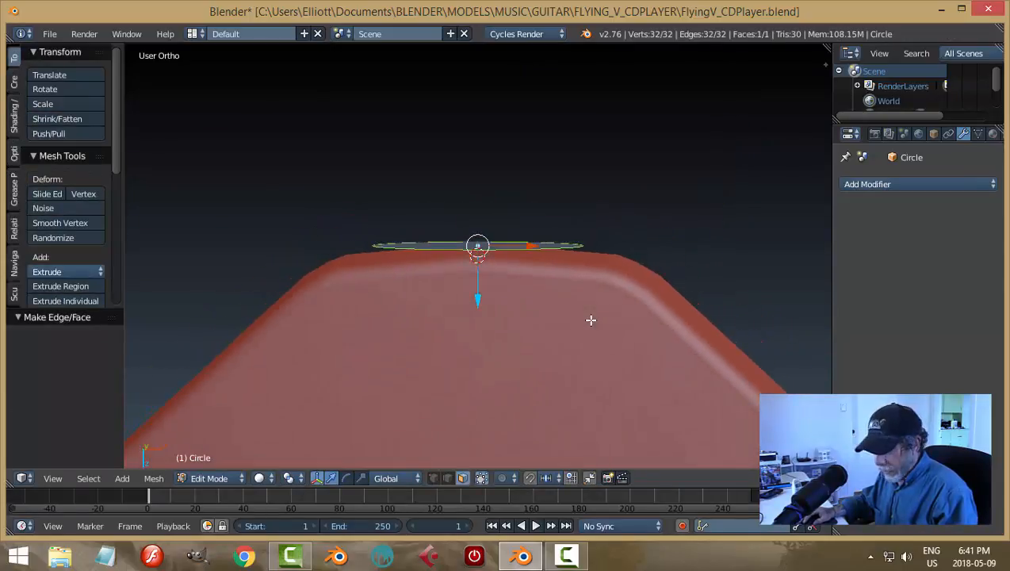
pyautogui.press('e')
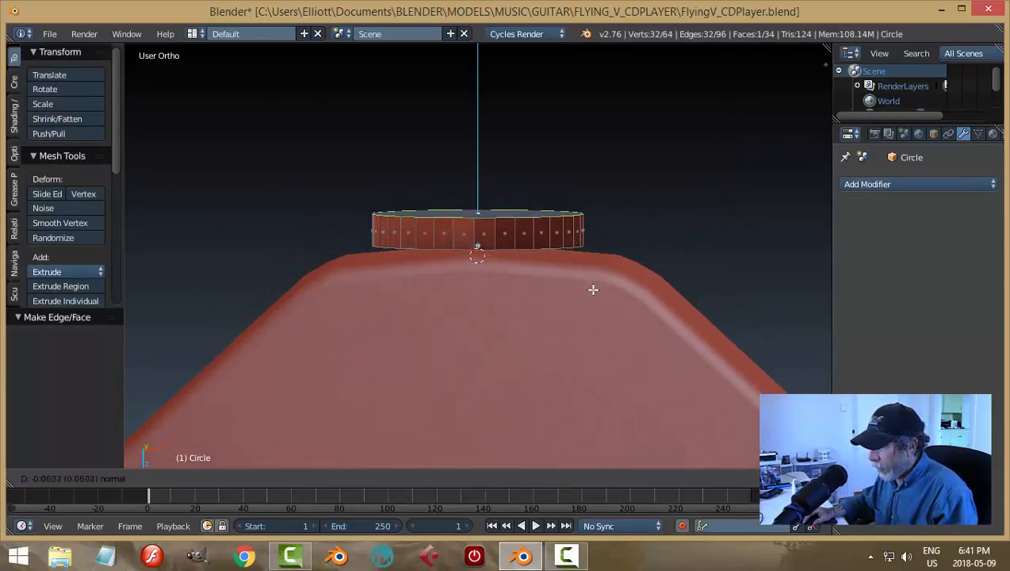
pyautogui.click(594, 289)
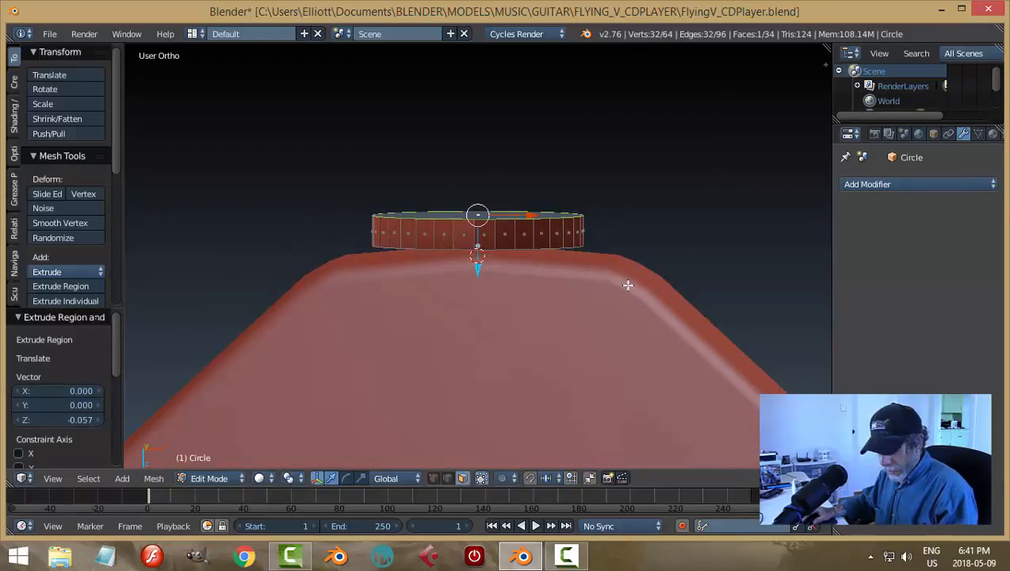
# - Recalculate the normals of the whole disc outward and return to Object Mode
pyautogui.press('a')
pyautogui.press('a')
pyautogui.hotkey('ctrl', 'n')
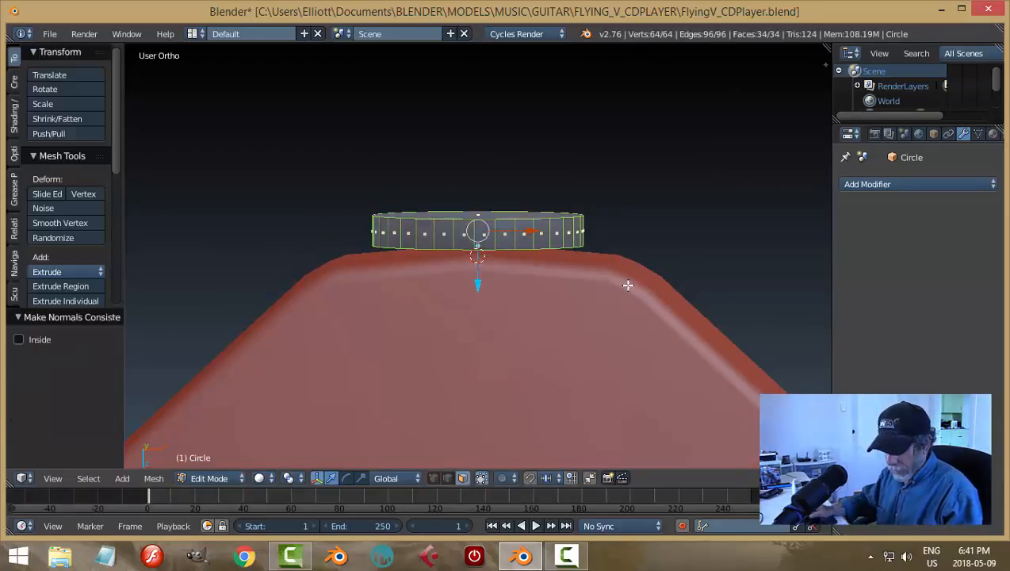
pyautogui.press('Tab')
pyautogui.click(543, 275)
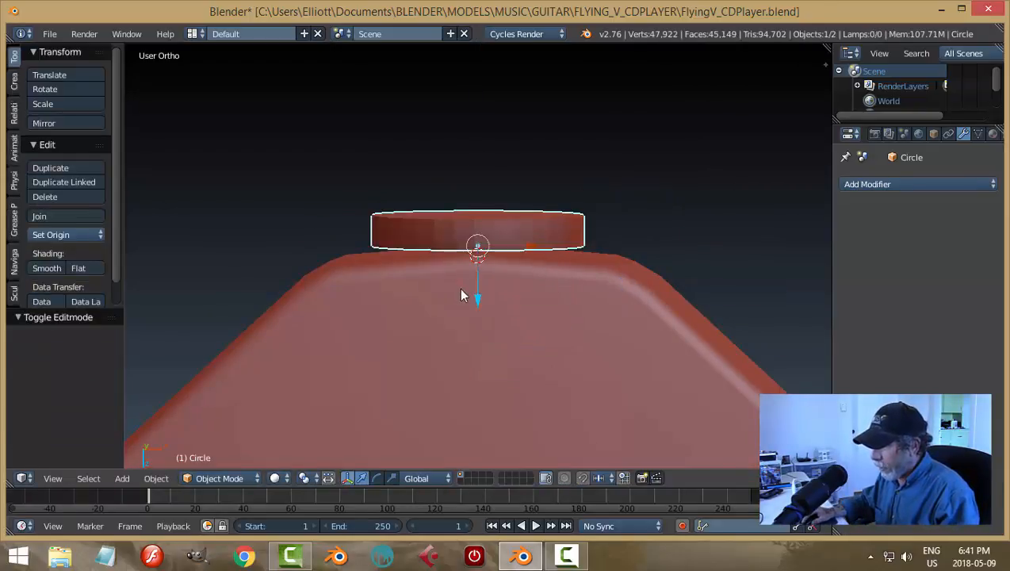
# - Move the disc along Z against the guitar body and apply its rotation and scale
pyautogui.moveTo(480, 301); pyautogui.dragTo(476, 317)
pyautogui.moveTo(543, 279); pyautogui.dragTo(616, 301, button='middle')
pyautogui.hotkey('ctrl', 'a')
pyautogui.click(614, 295)
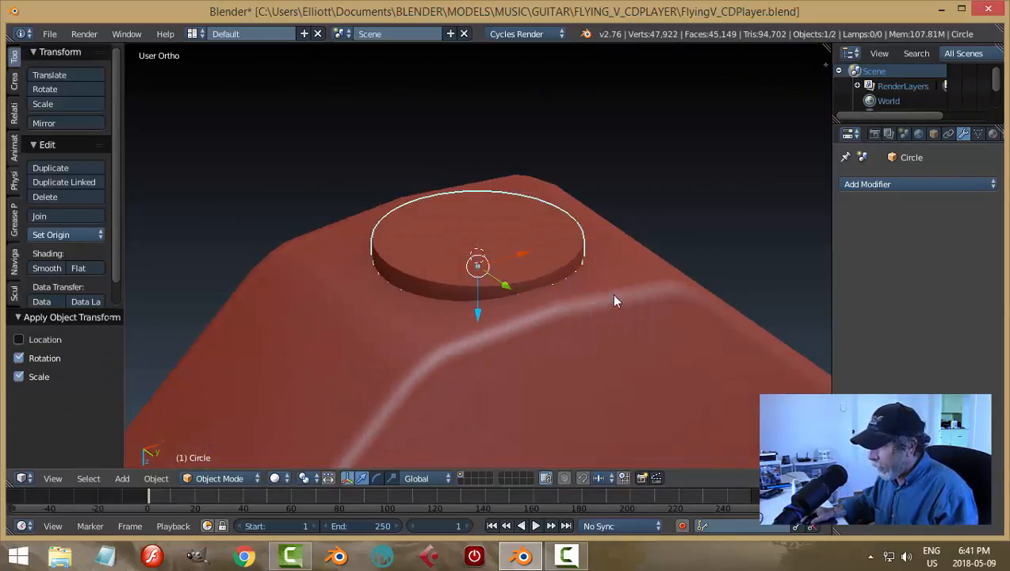
# - Inset the disc's outer end face by about 0.085 in Edit Mode
pyautogui.click(711, 292)
pyautogui.rightClick(551, 258)
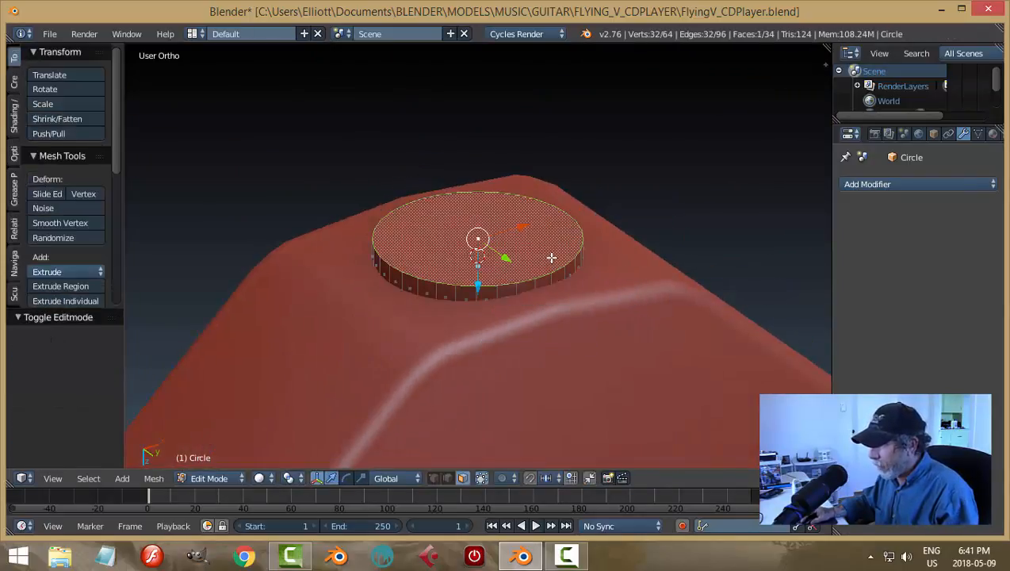
pyautogui.press('i')
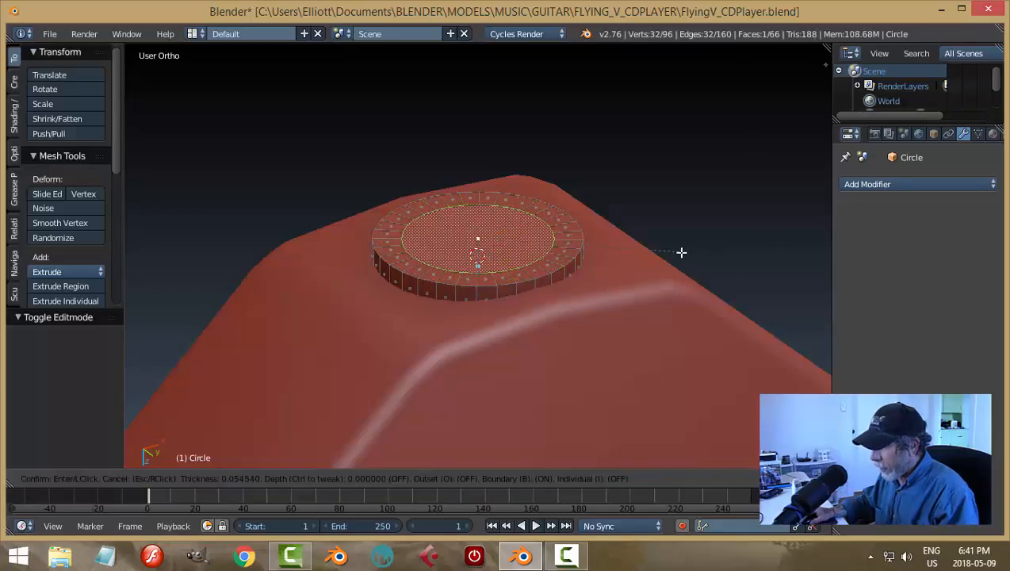
pyautogui.click(665, 256)
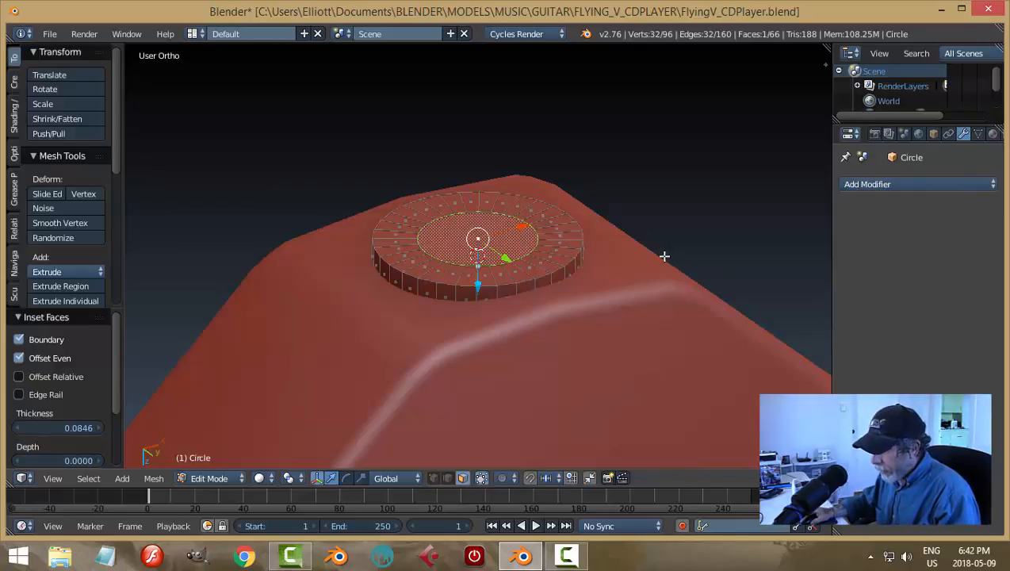
# - Extrude the inset face about 0.194 along negative Z to form a peg and clear the selection
pyautogui.press('e')
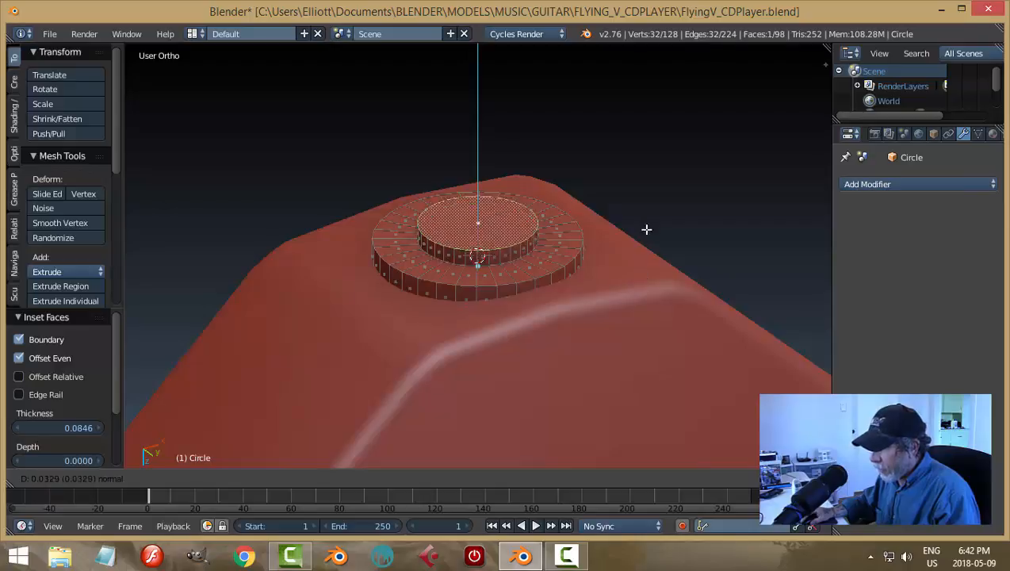
pyautogui.click(655, 163)
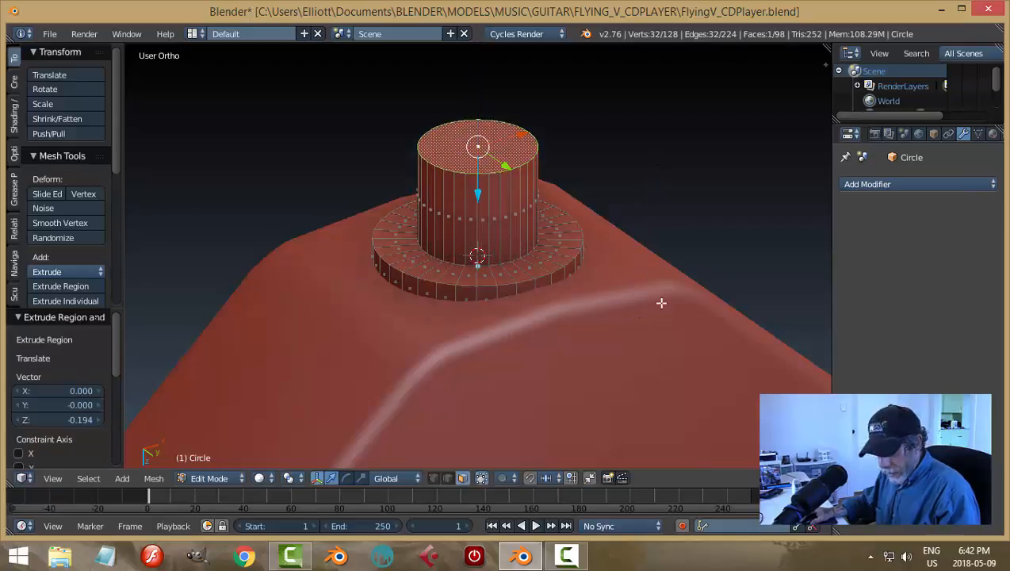
pyautogui.press('a')
# - Bevel the disc's outer rim edge loop by about 0.01 with 3 segments
pyautogui.moveTo(661, 302); pyautogui.dragTo(600, 270, button='middle')
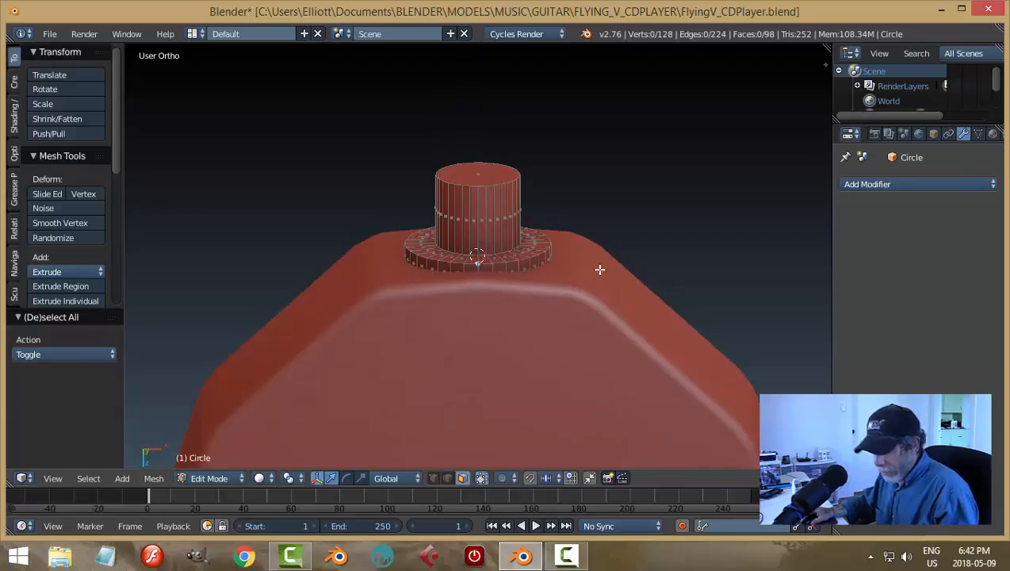
pyautogui.hotkey('ctrl', 'Tab')
pyautogui.click(583, 256)
pyautogui.scroll(2, 555, 275)
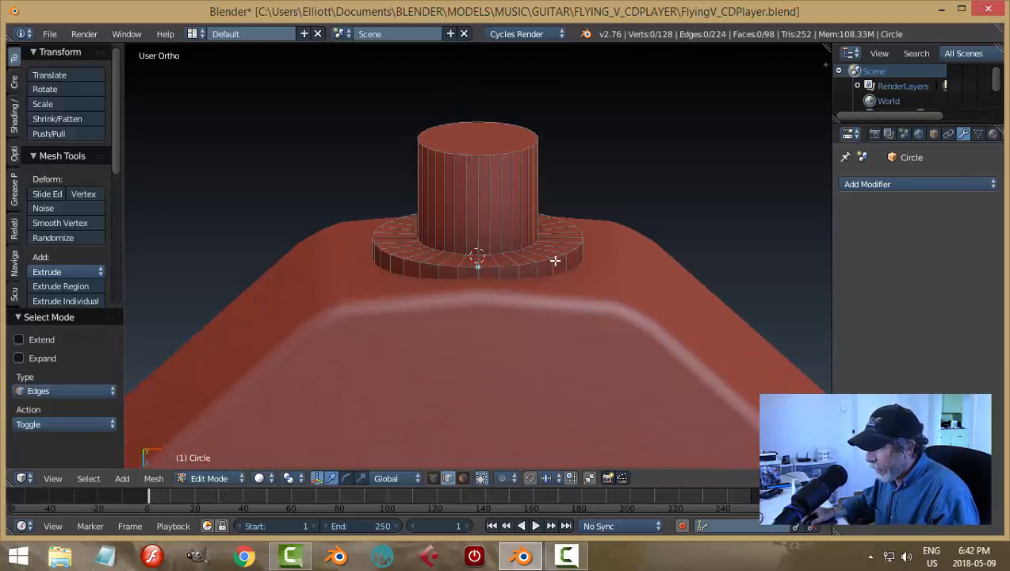
pyautogui.keyDown('alt'); pyautogui.rightClick(548, 260); pyautogui.keyUp('alt')
pyautogui.hotkey('ctrl', 'b')
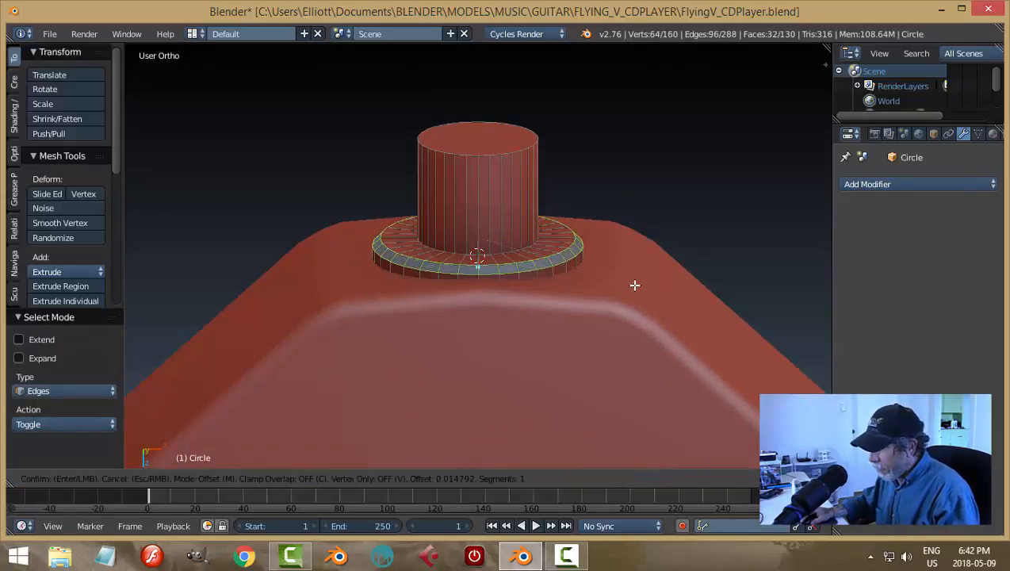
pyautogui.scroll(2, 634, 284)
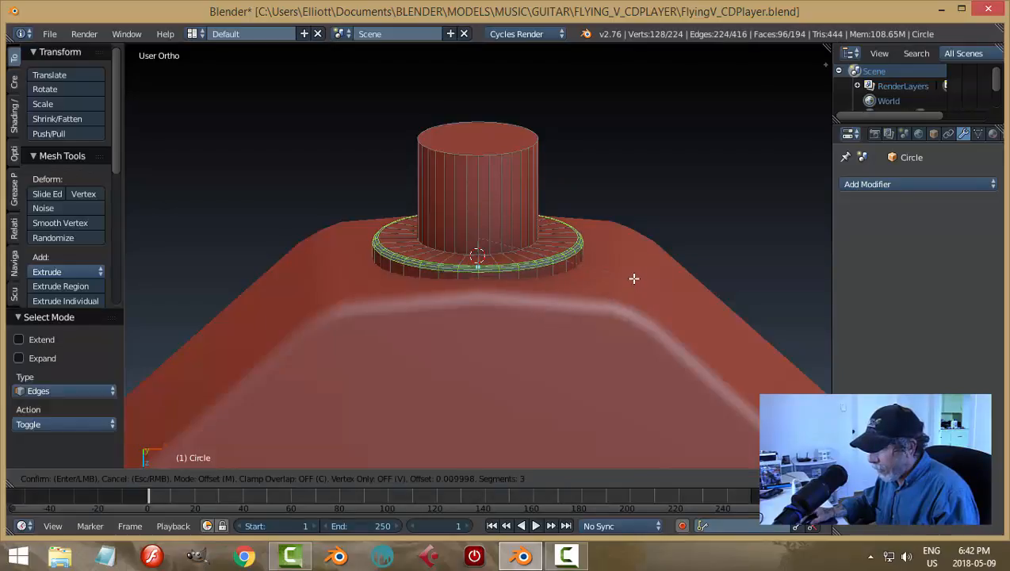
pyautogui.click(633, 278)
pyautogui.press('a')
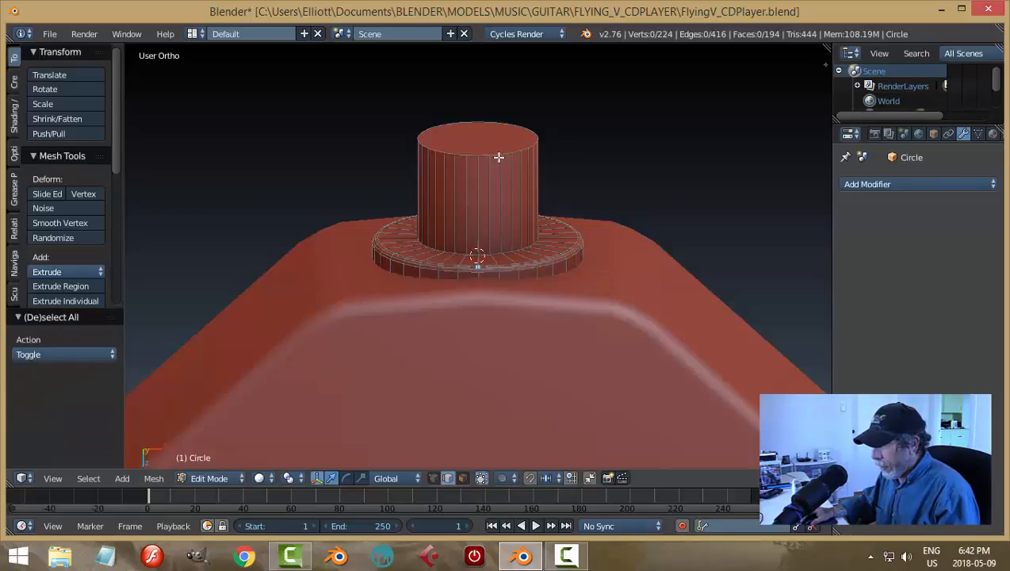
# - Bevel the edge loop around the peg's end by about 0.009 with 3 segments and return to Object Mode
pyautogui.rightClick(497, 150)
pyautogui.hotkey('ctrl', 'b')
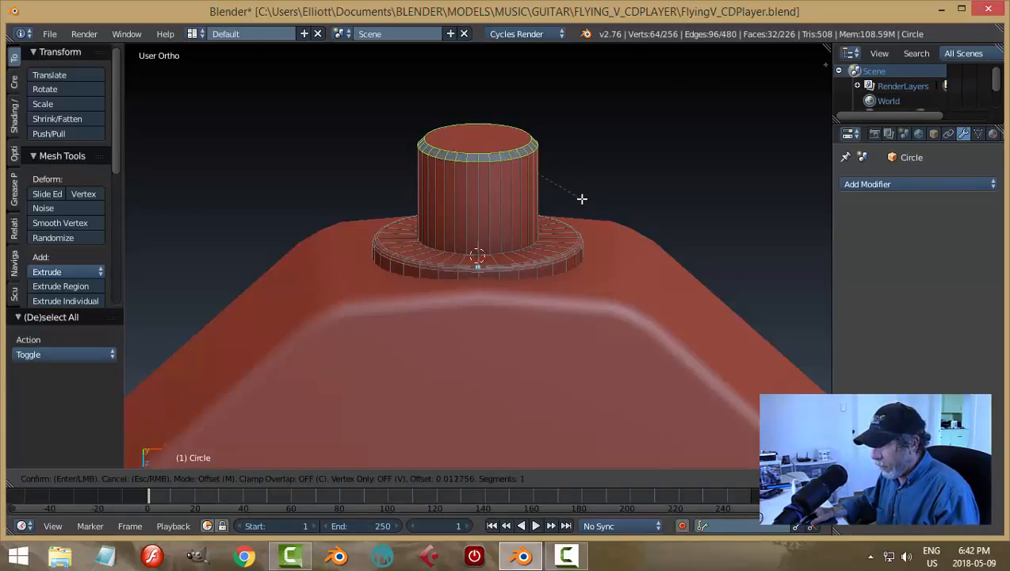
pyautogui.click(582, 195)
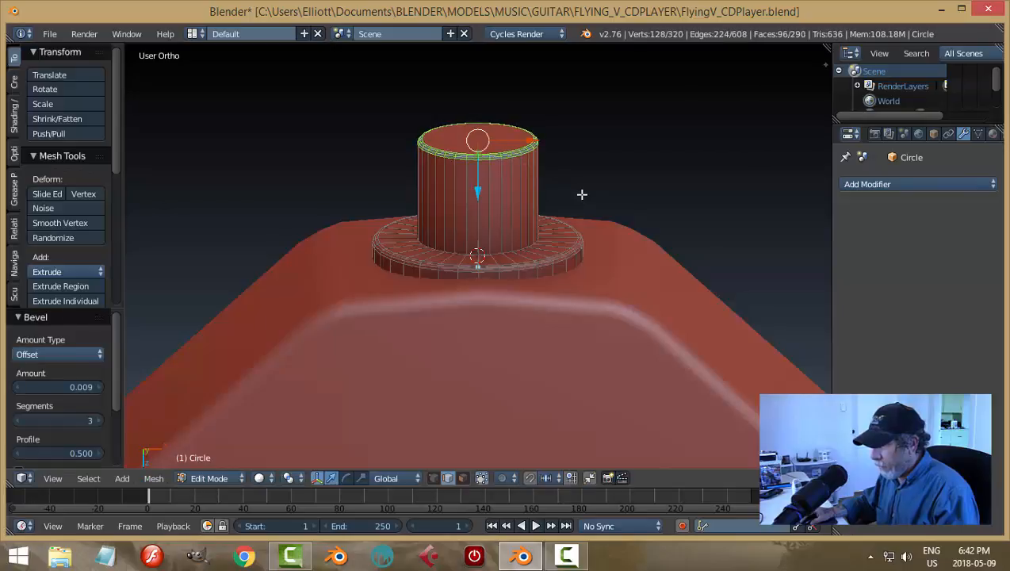
pyautogui.press('a')
pyautogui.press('Tab')
pyautogui.click(465, 195)
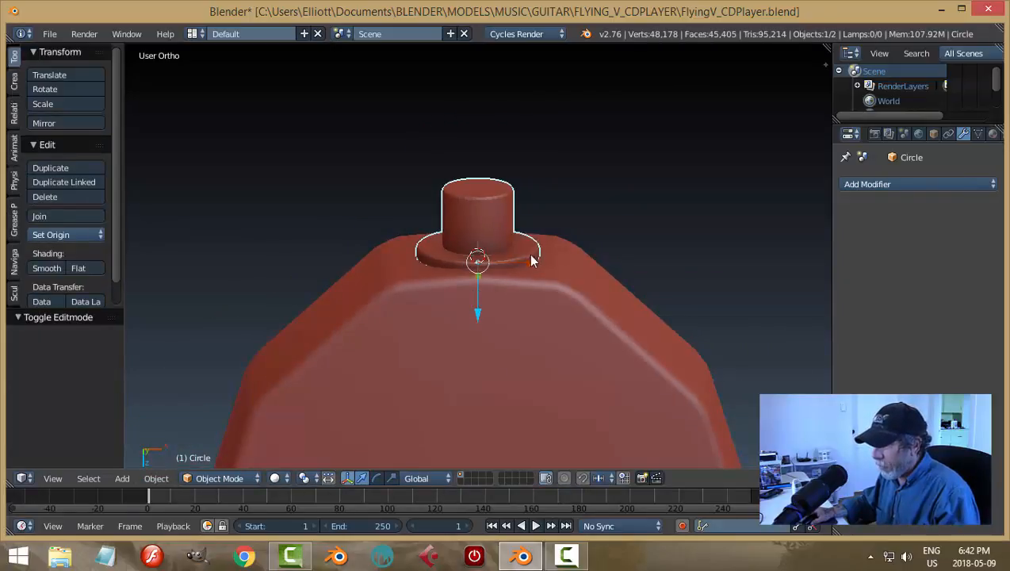
# - Deselect everything and inspect the flanged peg at the body's lower tip from several angles
pyautogui.moveTo(559, 234); pyautogui.dragTo(600, 316, button='middle')
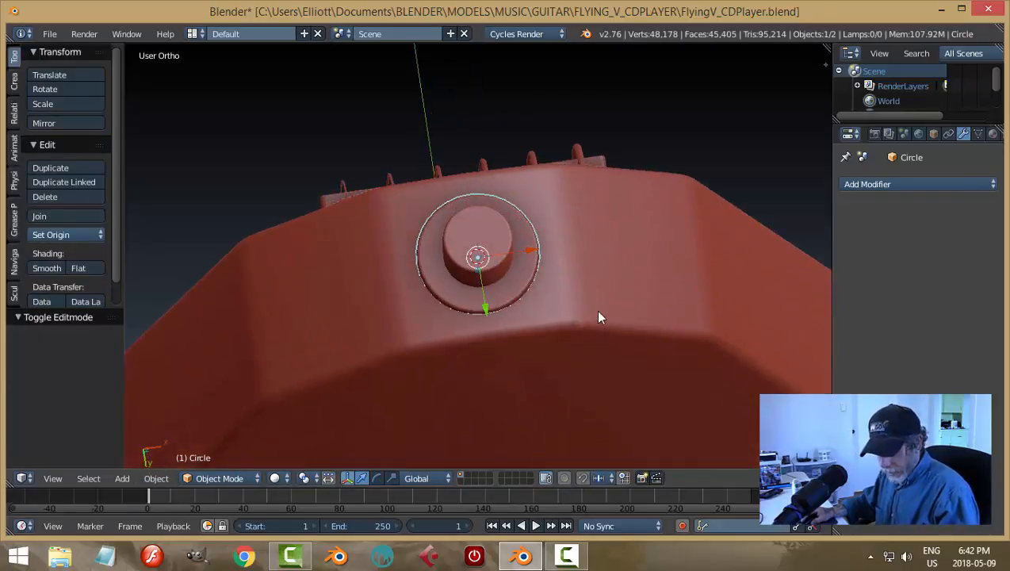
pyautogui.press('a')
pyautogui.moveTo(581, 255); pyautogui.dragTo(410, 305, button='middle')
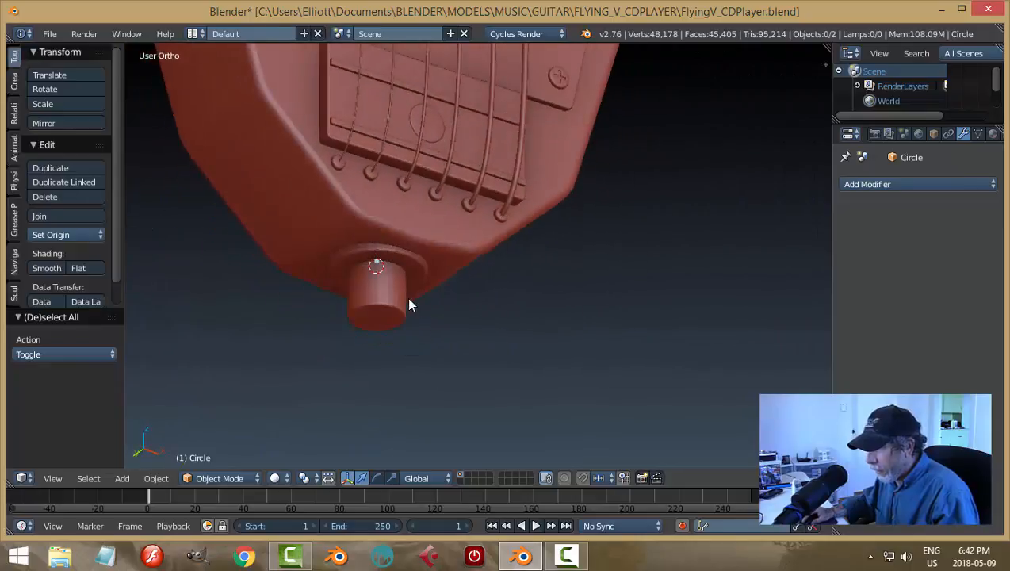
# - Add 8 evenly spaced loop cuts around the peg's shaft in Edit Mode
pyautogui.rightClick(401, 292)
pyautogui.press('KP_Decimal')
pyautogui.moveTo(618, 287); pyautogui.dragTo(496, 257, button='middle')
pyautogui.press('Tab')
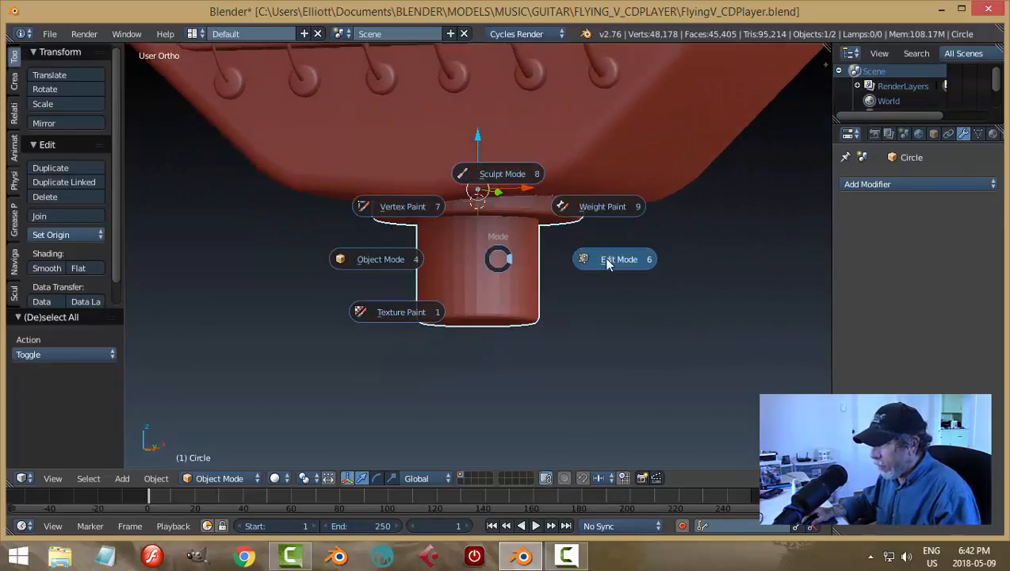
pyautogui.click(607, 259)
pyautogui.scroll(4, 517, 287)
pyautogui.hotkey('ctrl', 'r')
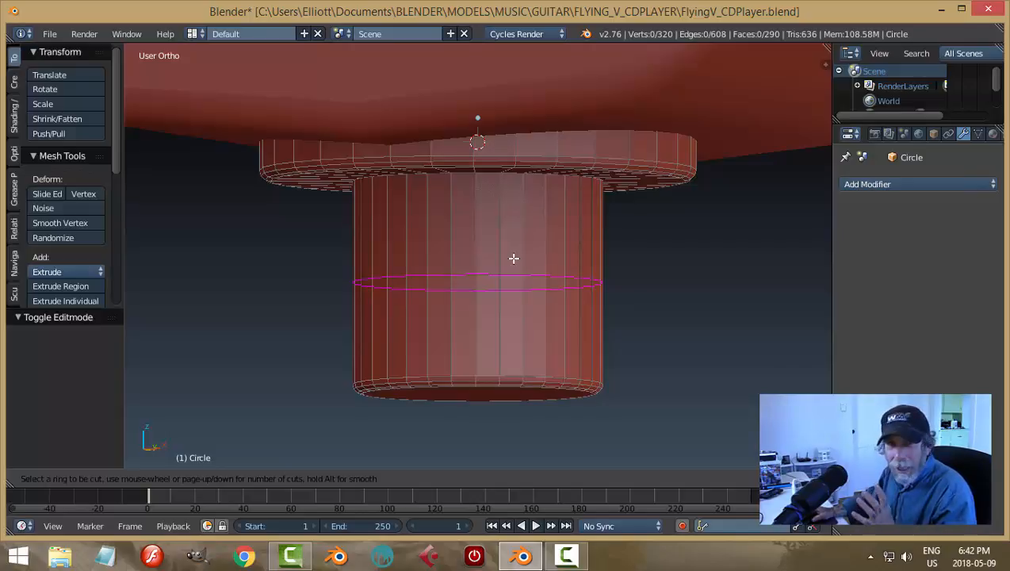
pyautogui.scroll(4, 514, 258)
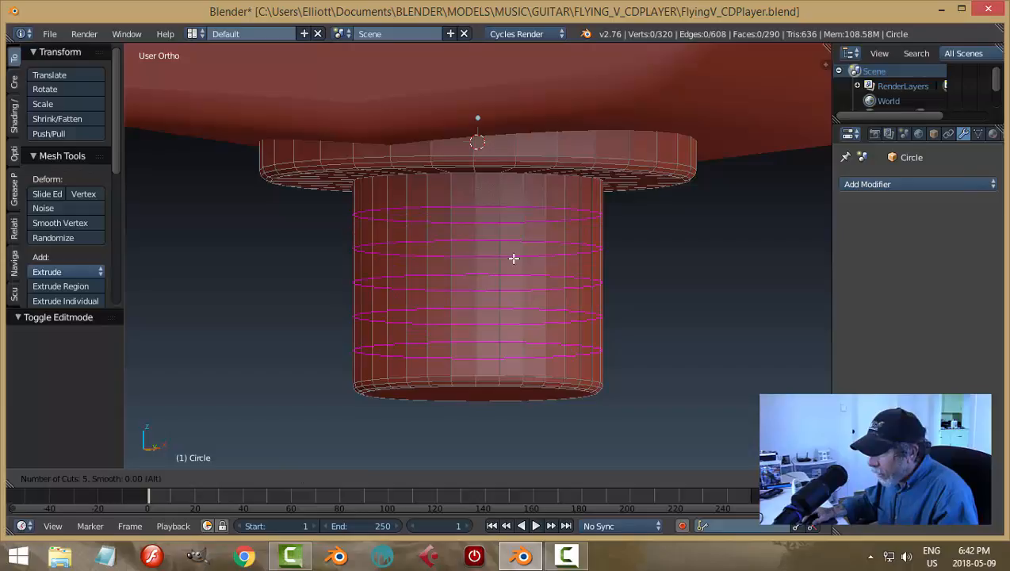
pyautogui.scroll(1, 514, 259)
pyautogui.scroll(2, 513, 258)
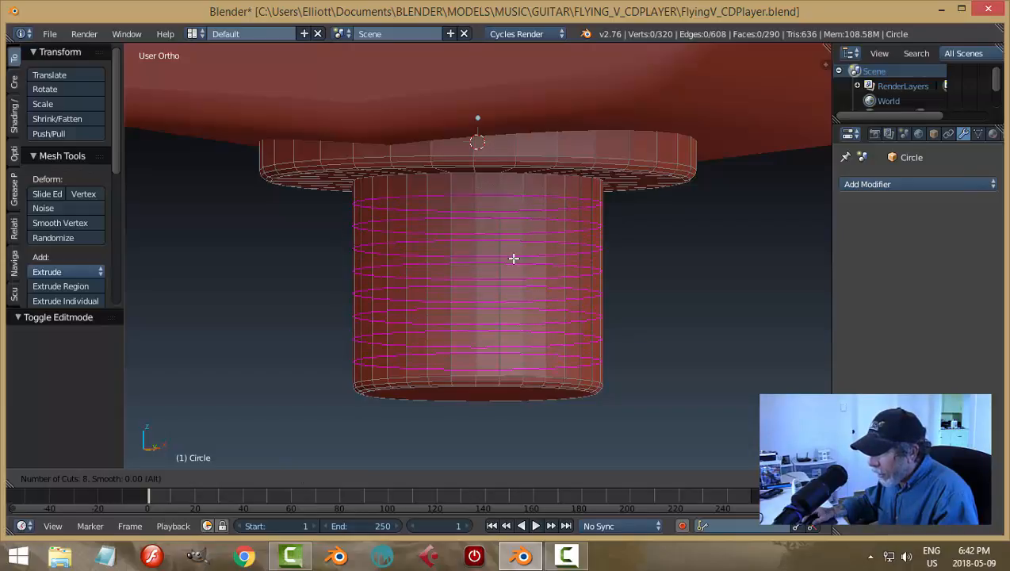
pyautogui.click(514, 258)
pyautogui.rightClick(514, 258)
pyautogui.press('a')
# - Switch to face selection and select four alternating face rings around the peg's shaft
pyautogui.hotkey('ctrl', 'Tab')
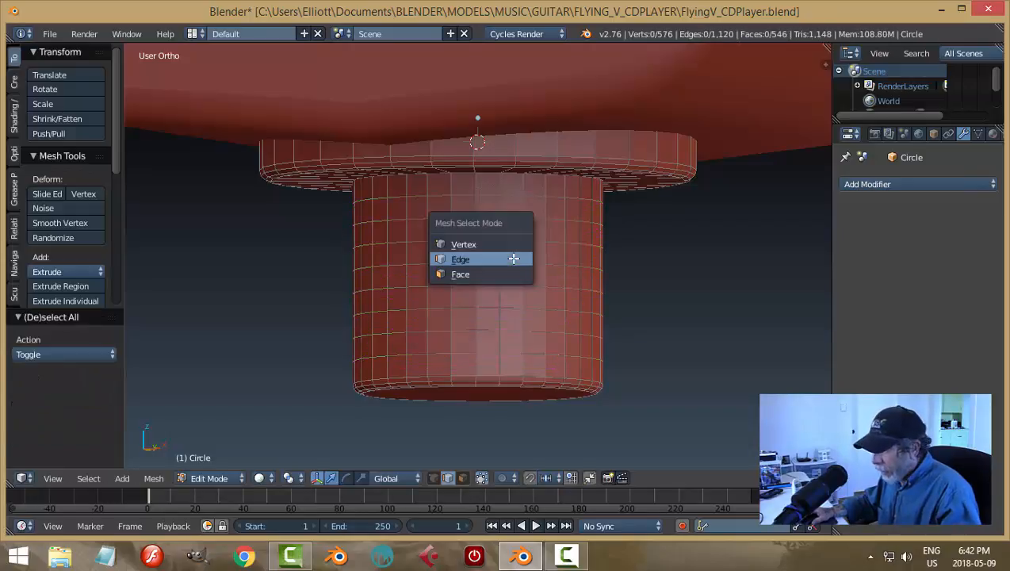
pyautogui.click(489, 272)
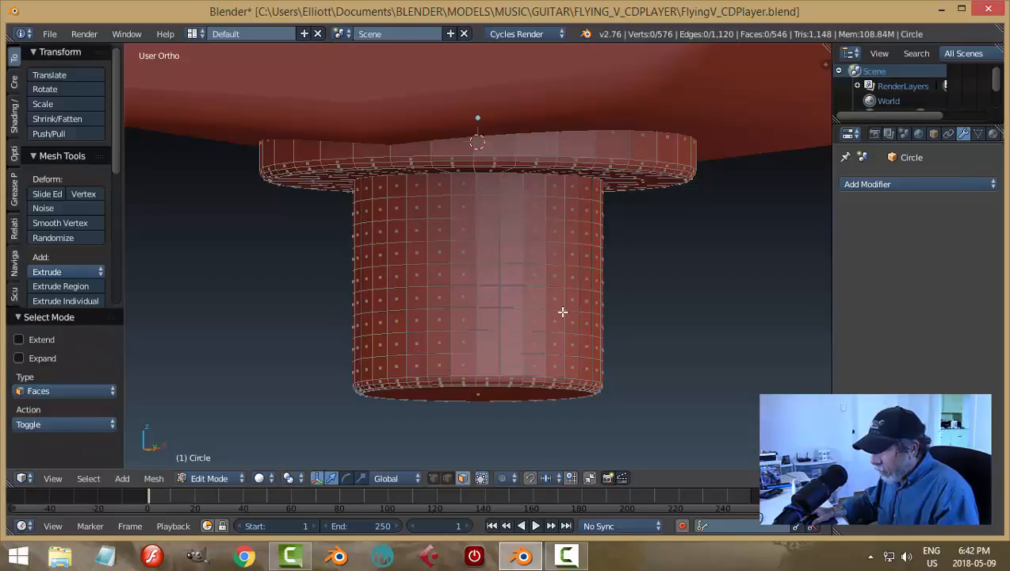
pyautogui.keyDown('alt'); pyautogui.rightClick(451, 344); pyautogui.keyUp('alt')
pyautogui.keyDown('alt'); pyautogui.keyDown('shift'); pyautogui.rightClick(450, 297); pyautogui.keyUp('shift'); pyautogui.keyUp('alt')
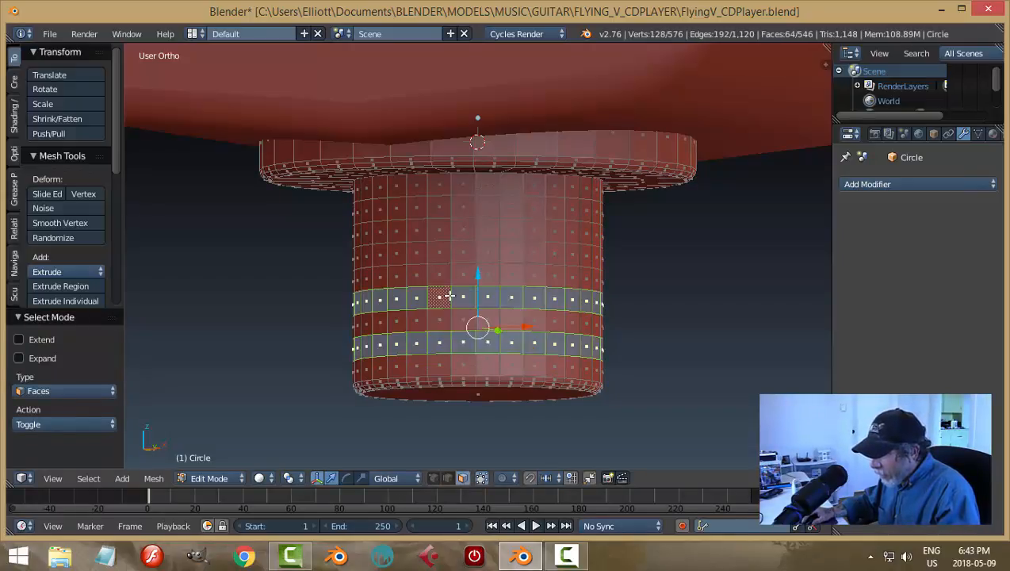
pyautogui.keyDown('alt'); pyautogui.keyDown('shift'); pyautogui.rightClick(447, 253); pyautogui.keyUp('shift'); pyautogui.keyUp('alt')
pyautogui.keyDown('alt'); pyautogui.keyDown('shift'); pyautogui.rightClick(447, 206); pyautogui.keyUp('shift'); pyautogui.keyUp('alt')
pyautogui.scroll(-1, 621, 296)
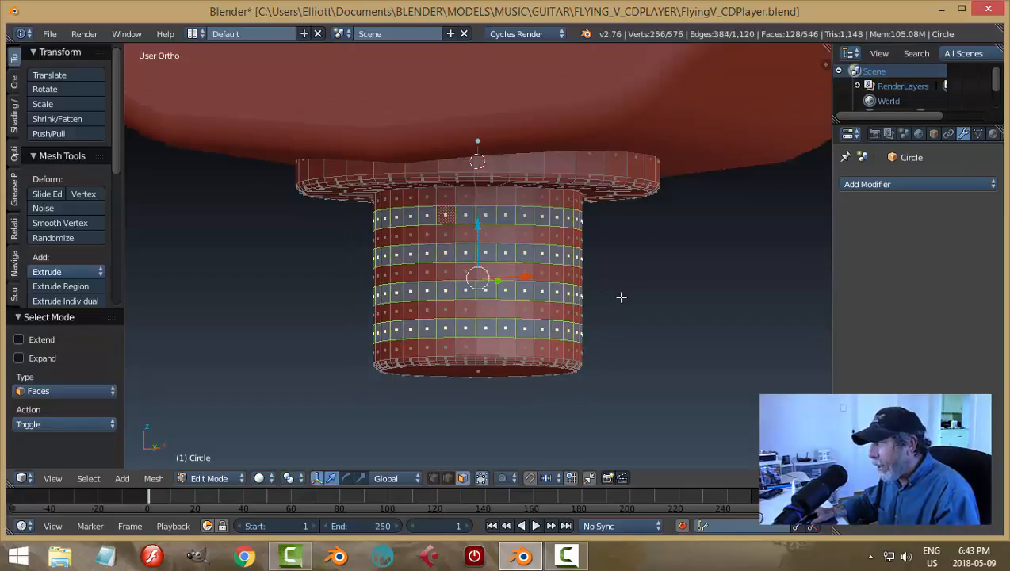
pyautogui.moveTo(611, 288); pyautogui.dragTo(608, 206, button='middle')
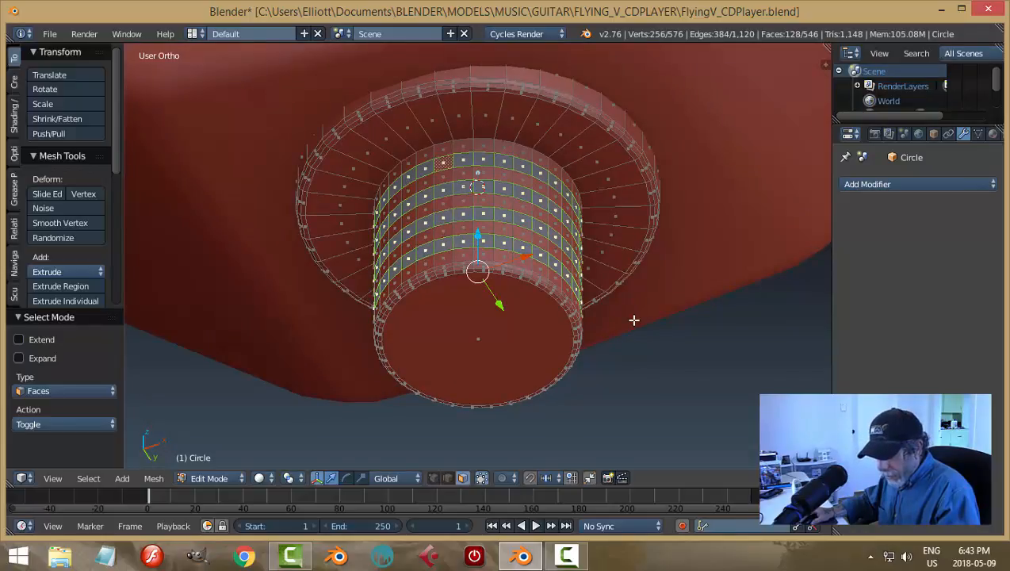
pyautogui.moveTo(638, 333)
pyautogui.mouseDown(button='middle')
pyautogui.moveTo(644, 379)
pyautogui.moveTo(636, 322)
pyautogui.mouseUp(button='middle')
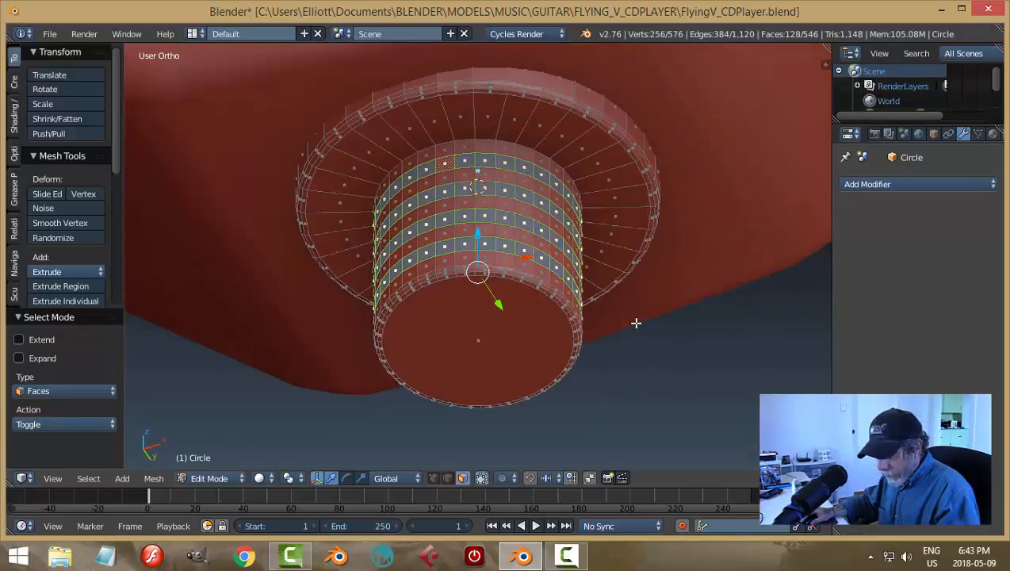
# - Extrude the four face rings in place, scale them outward by about 1.093 excluding Z, and return to Object Mode
pyautogui.press('e')
pyautogui.rightClick(636, 323)
pyautogui.press('s')
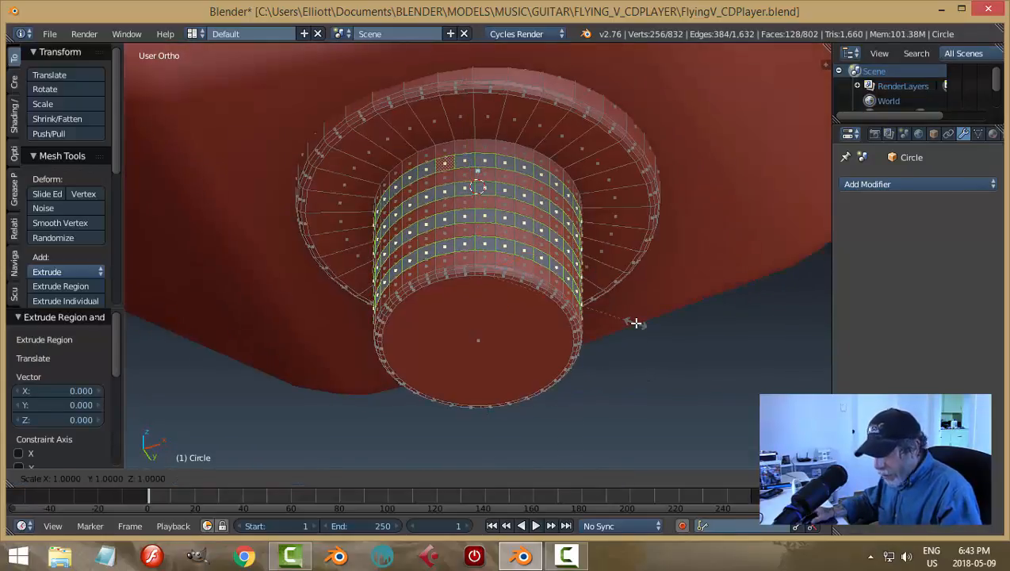
pyautogui.hotkey('shift', 'z')
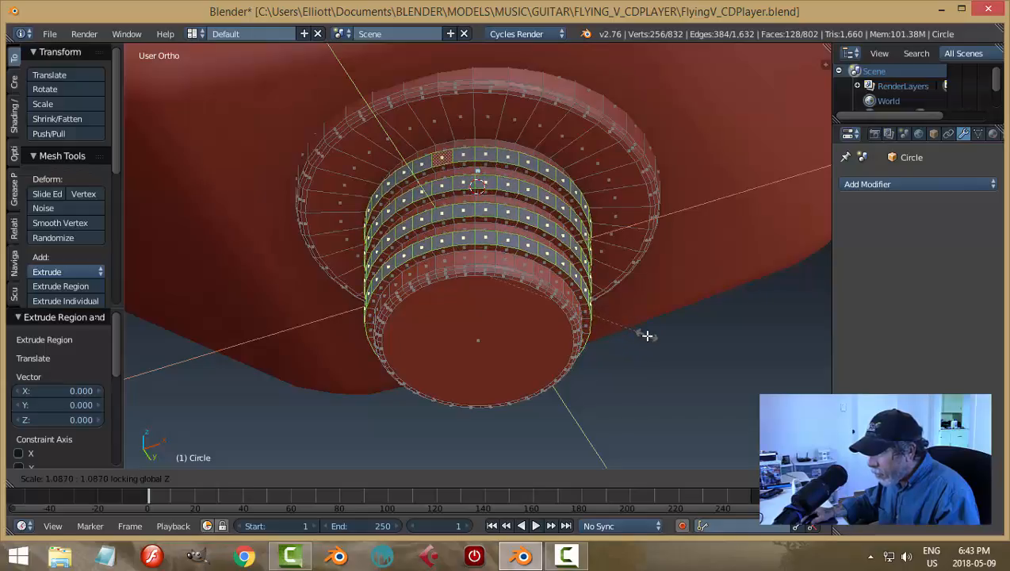
pyautogui.click(648, 336)
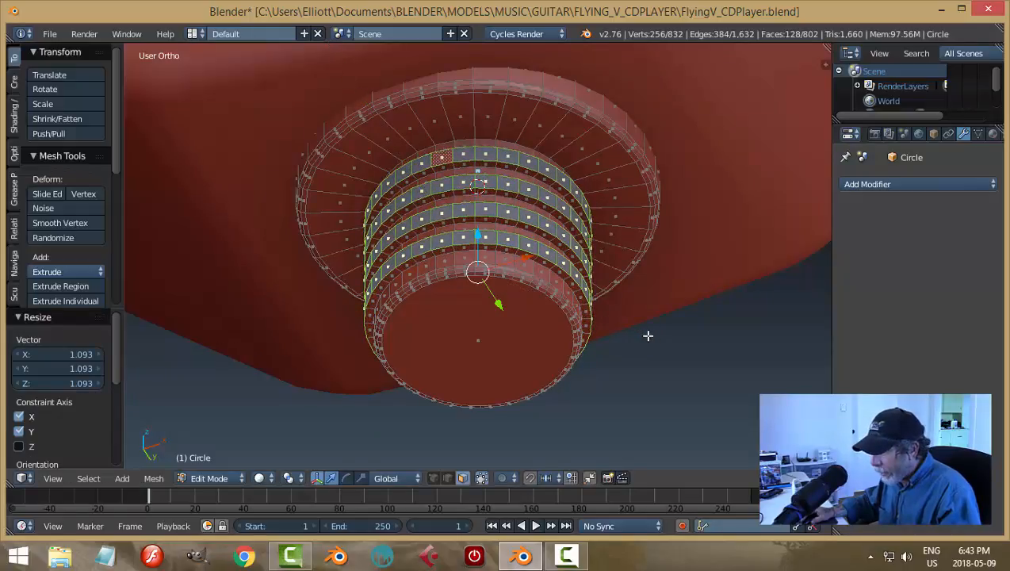
pyautogui.press('a')
pyautogui.press('Tab')
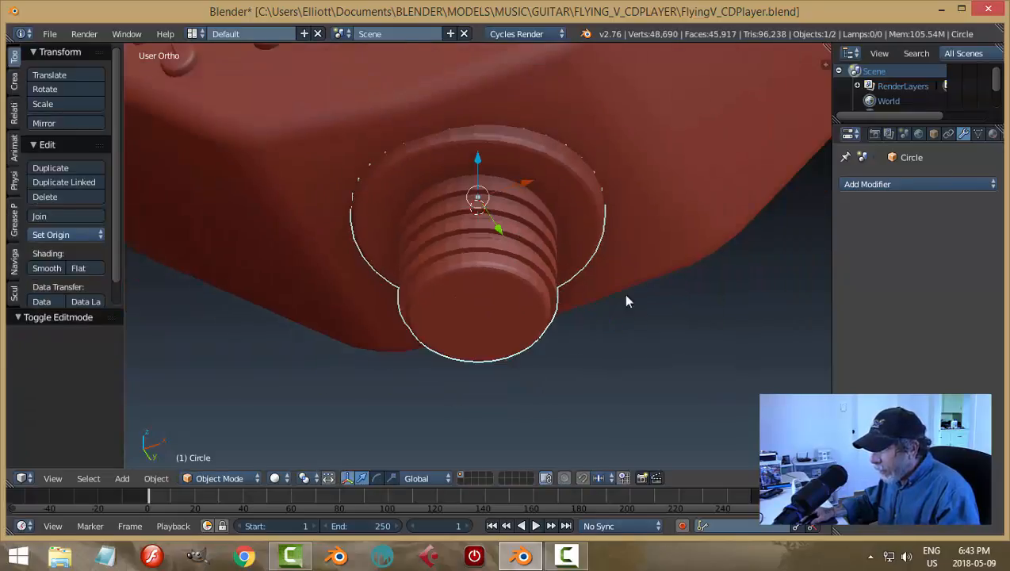
# - Add a Subdivision Surface modifier to the peg with 2 view subdivisions
pyautogui.moveTo(625, 300); pyautogui.dragTo(670, 328, button='middle')
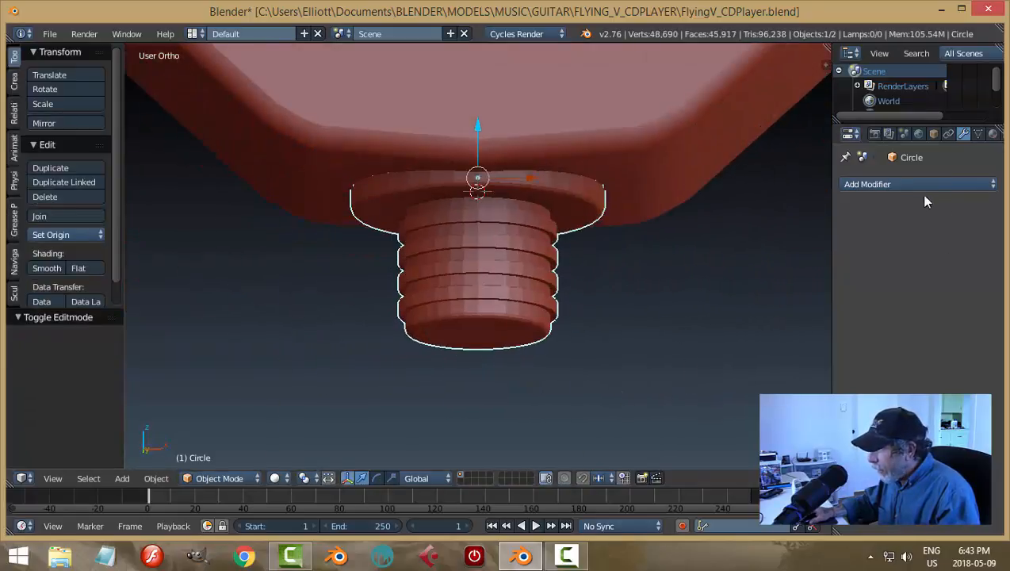
pyautogui.click(876, 184)
pyautogui.click(728, 421)
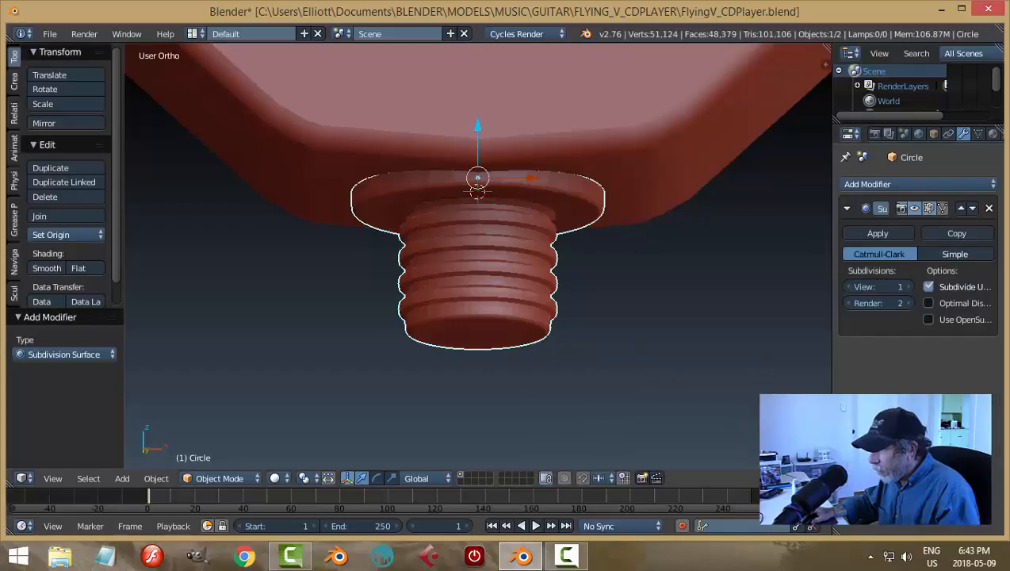
pyautogui.click(909, 287)
# - In Edit Mode, add a loop cut around the flange's side wall, slid close to its edge against the body
pyautogui.moveTo(672, 295); pyautogui.dragTo(661, 314, button='middle')
pyautogui.hotkey('ctrl', 'Tab')
pyautogui.click(728, 307)
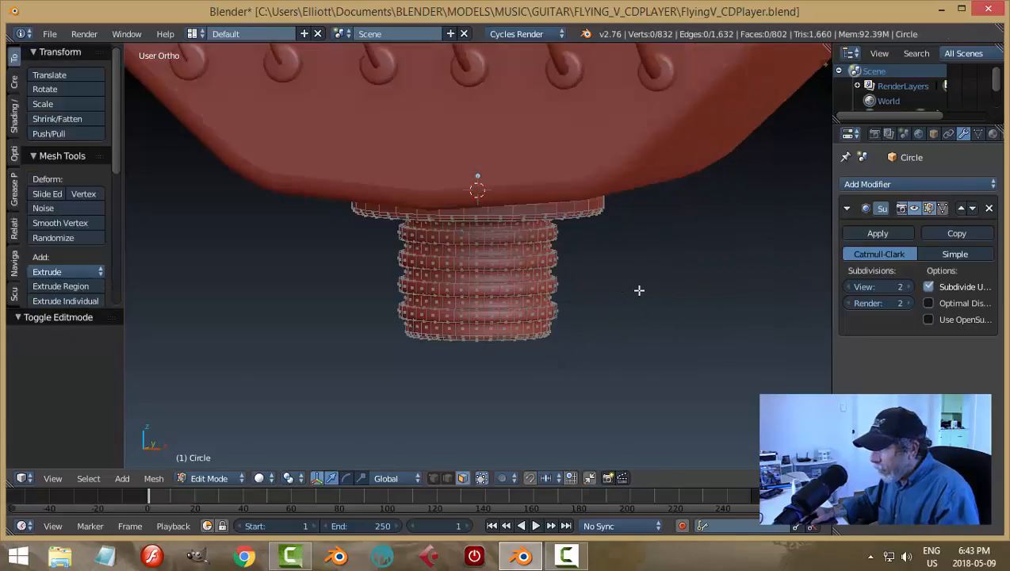
pyautogui.keyDown('shift'); pyautogui.moveTo(657, 267); pyautogui.dragTo(558, 250, button='middle'); pyautogui.keyUp('shift')
pyautogui.scroll(2, 620, 320)
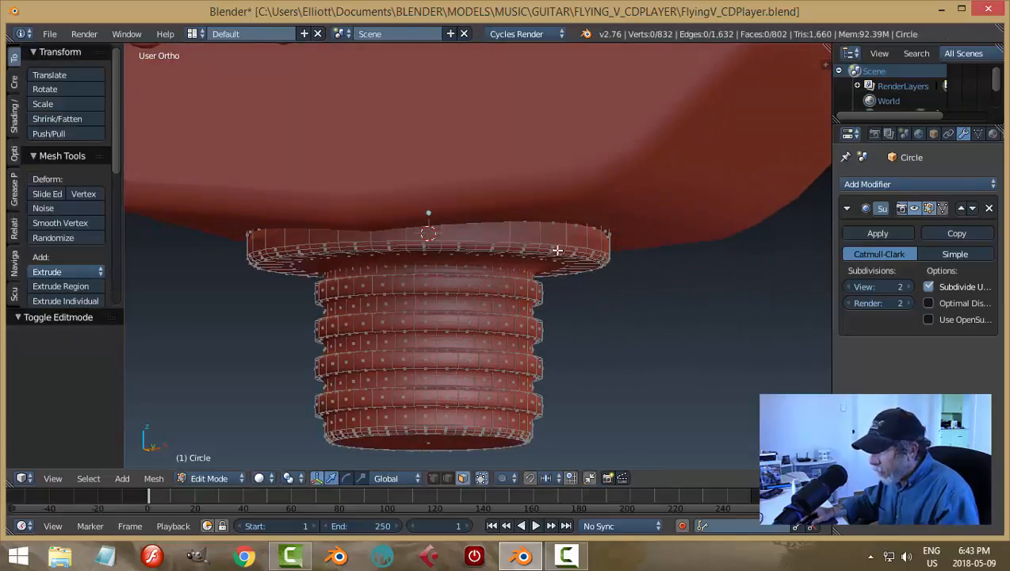
pyautogui.hotkey('ctrl', 'r')
pyautogui.click(535, 234)
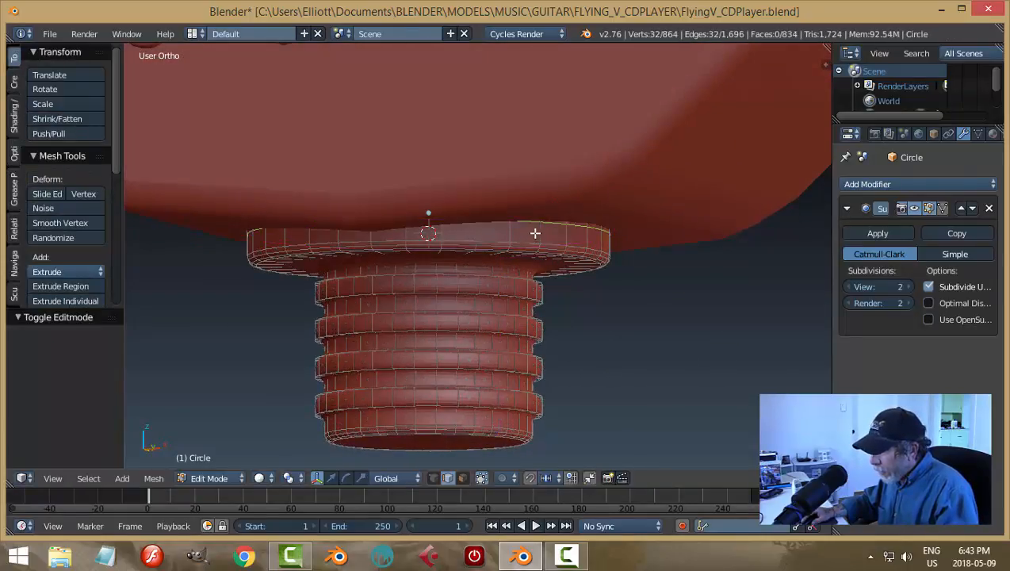
pyautogui.click(538, 227)
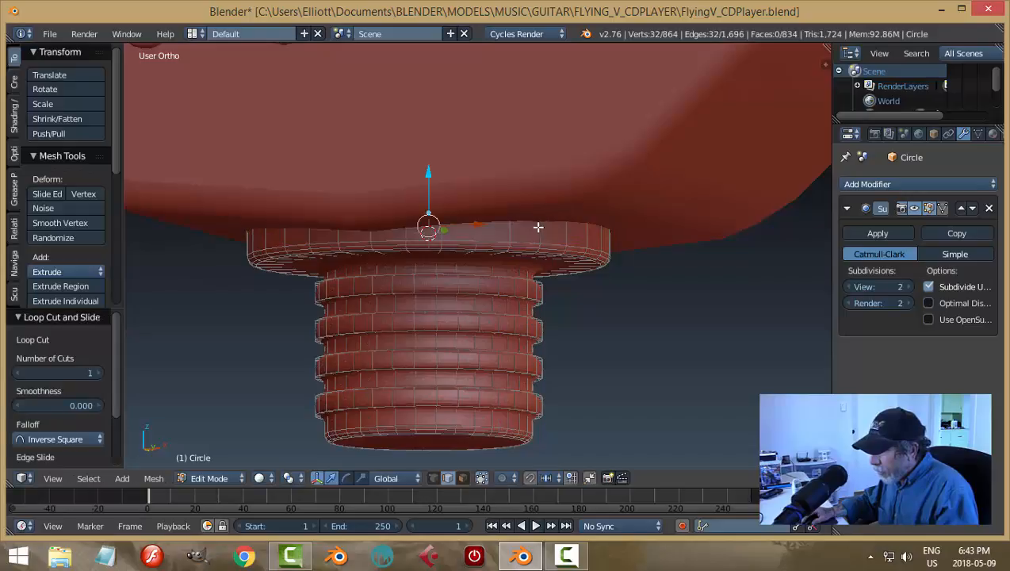
pyautogui.press('a')
# - Add a loop cut around the shaft above the first rib, slid close to the underside of the flange
pyautogui.moveTo(520, 281); pyautogui.dragTo(513, 288, button='middle')
pyautogui.scroll(3, 524, 295)
pyautogui.hotkey('ctrl', 'r')
pyautogui.click(502, 281)
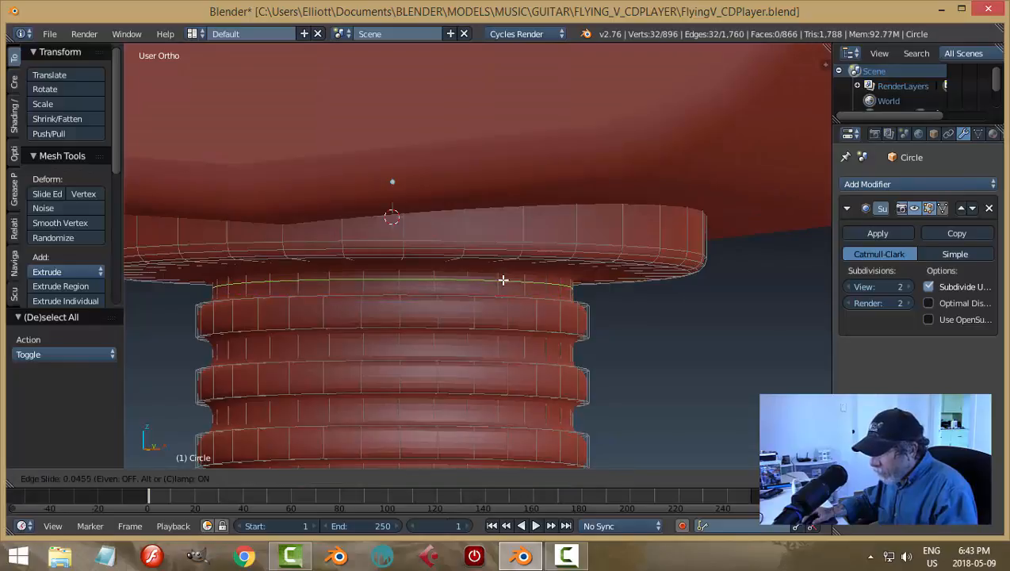
pyautogui.click(509, 268)
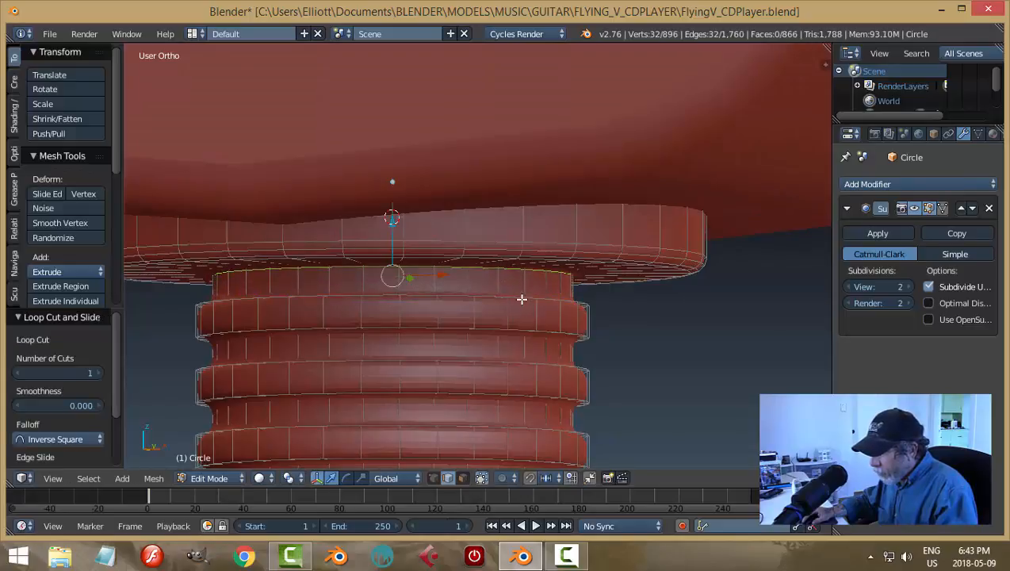
# - Add two supporting loop cuts to the rib nearest the flange, one near its upper edge and one near its lower edge
pyautogui.hotkey('ctrl', 'r')
pyautogui.click(510, 300)
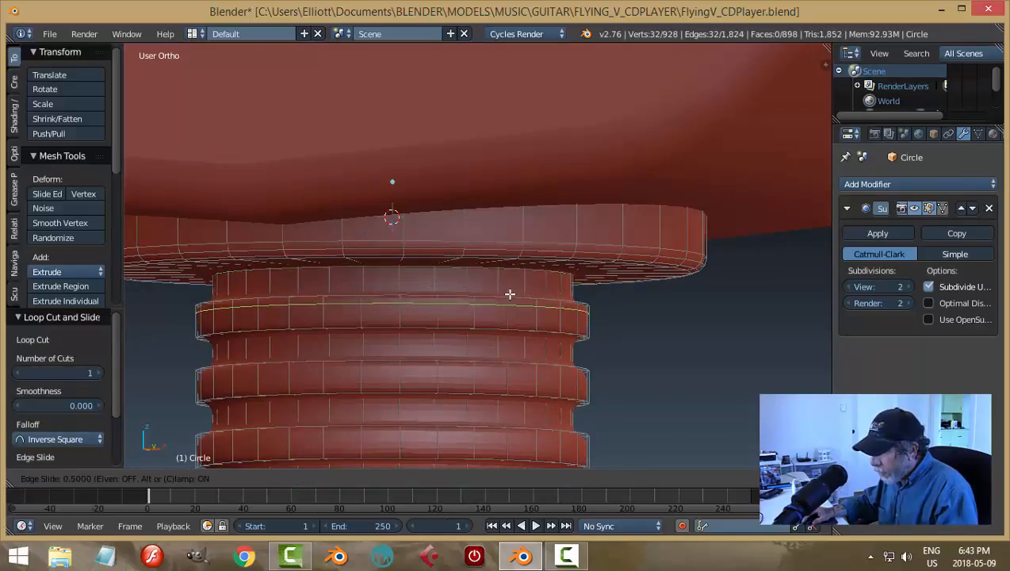
pyautogui.click(509, 308)
pyautogui.hotkey('ctrl', 'r')
pyautogui.click(509, 312)
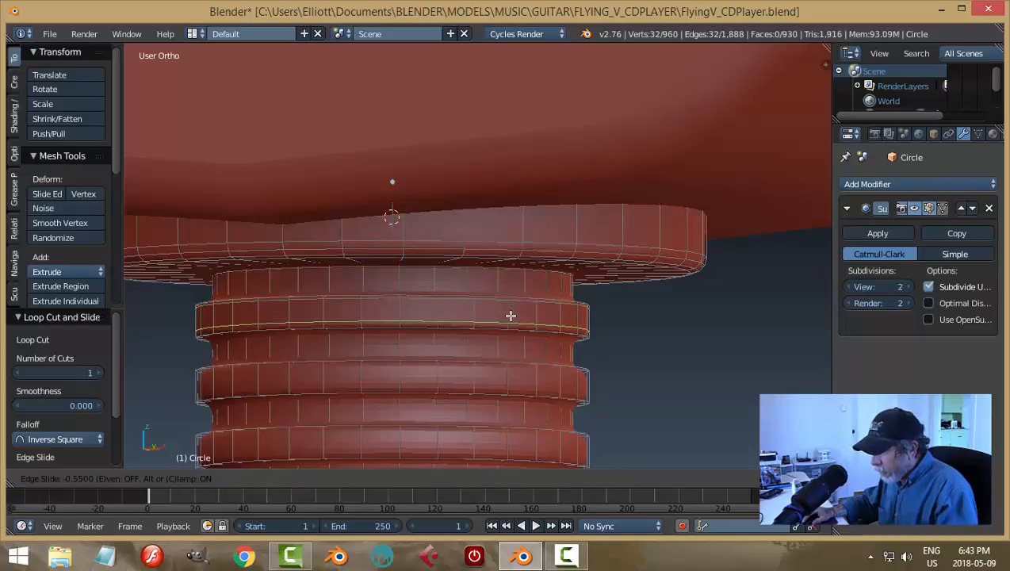
pyautogui.click(511, 319)
# - Add two supporting loop cuts to the second rib from the flange, close to its upper and lower edges
pyautogui.hotkey('ctrl', 'r')
pyautogui.click(514, 377)
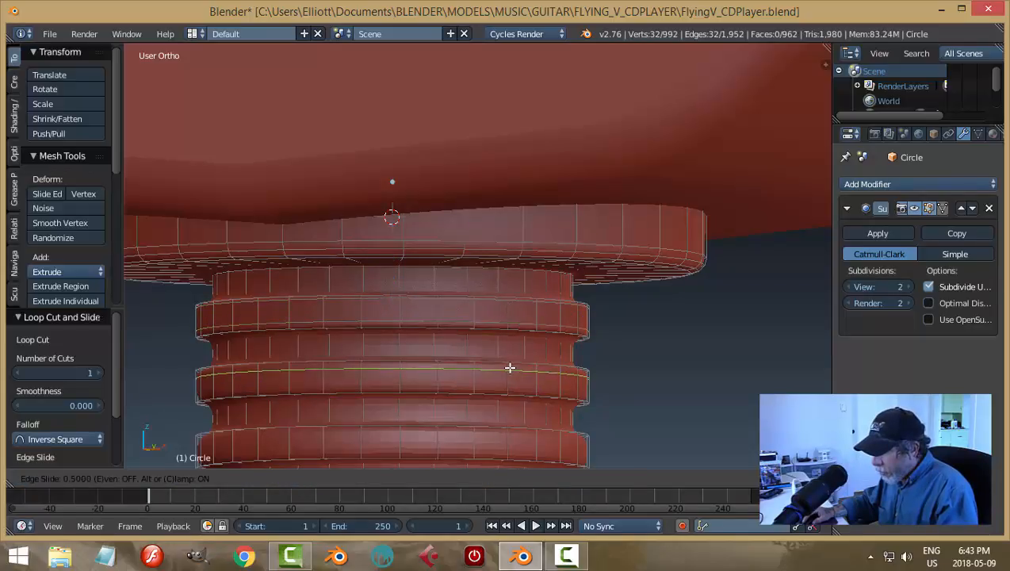
pyautogui.click(510, 369)
pyautogui.hotkey('ctrl', 'r')
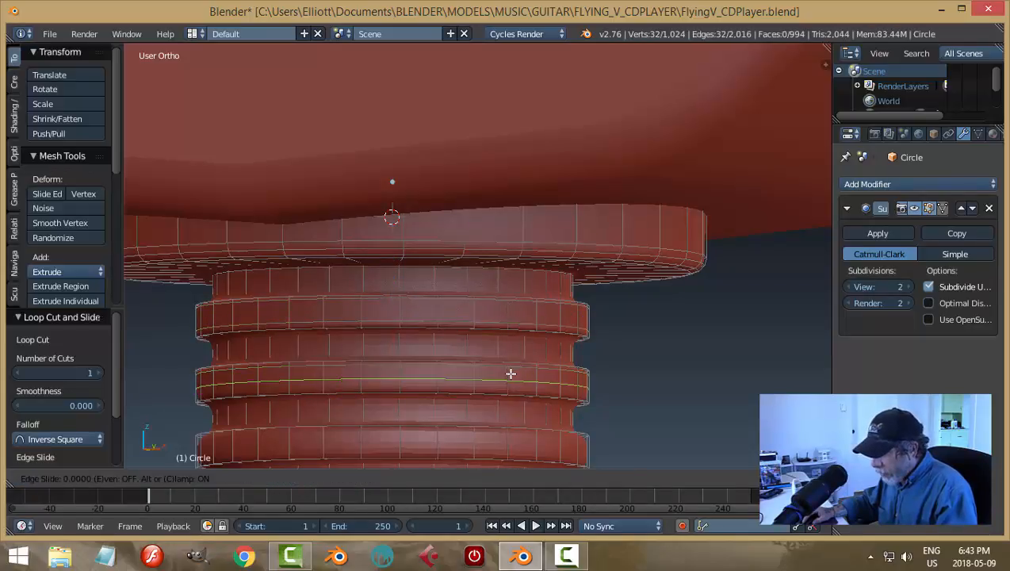
pyautogui.click(511, 374)
pyautogui.click(510, 380)
# - Add two supporting loop cuts to the third rib from the flange, close to its upper and lower edges
pyautogui.keyDown('shift'); pyautogui.moveTo(590, 324); pyautogui.dragTo(591, 295, button='middle'); pyautogui.keyUp('shift')
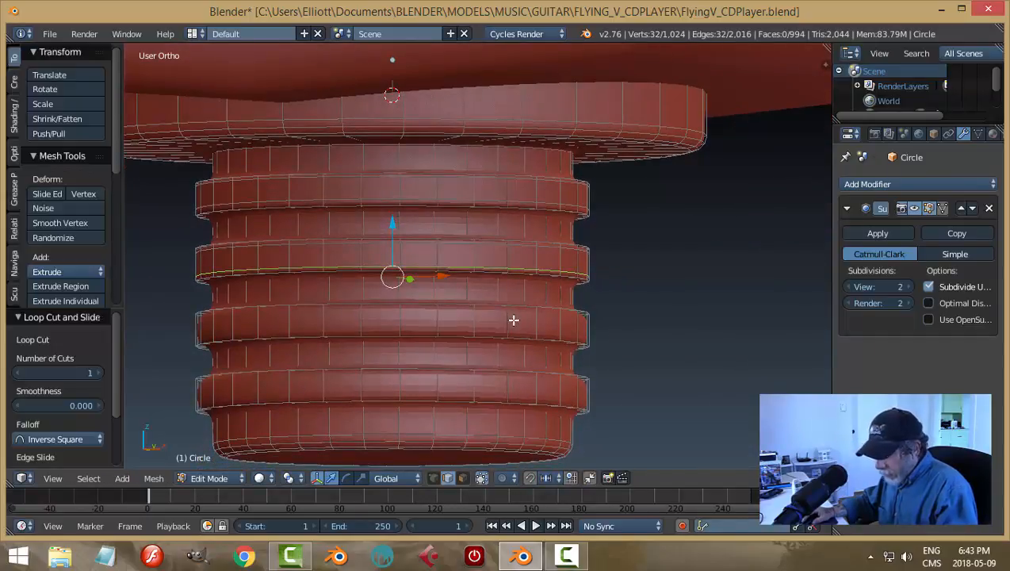
pyautogui.hotkey('ctrl', 'r')
pyautogui.click(513, 321)
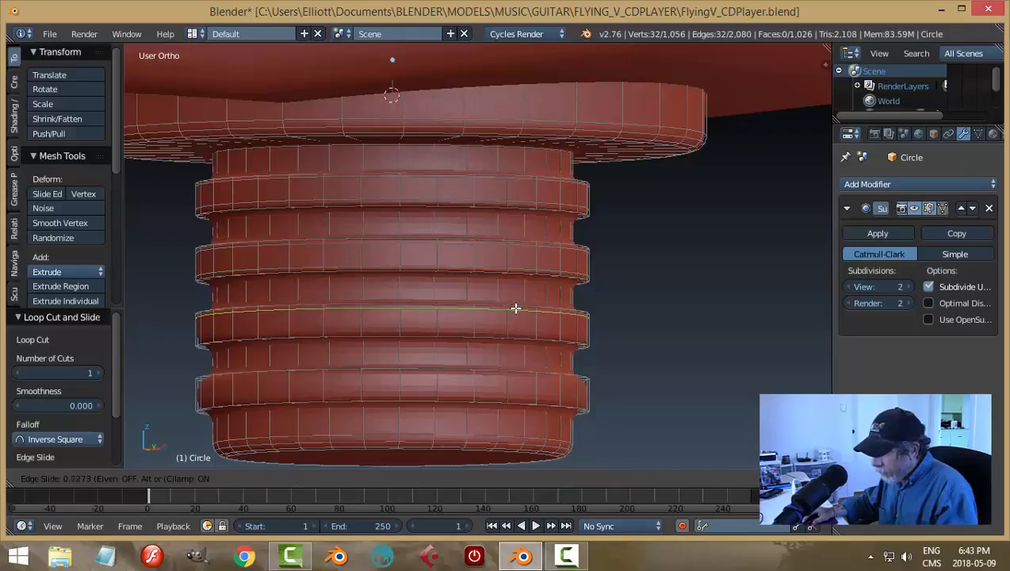
pyautogui.click(516, 308)
pyautogui.hotkey('ctrl', 'r')
pyautogui.click(509, 322)
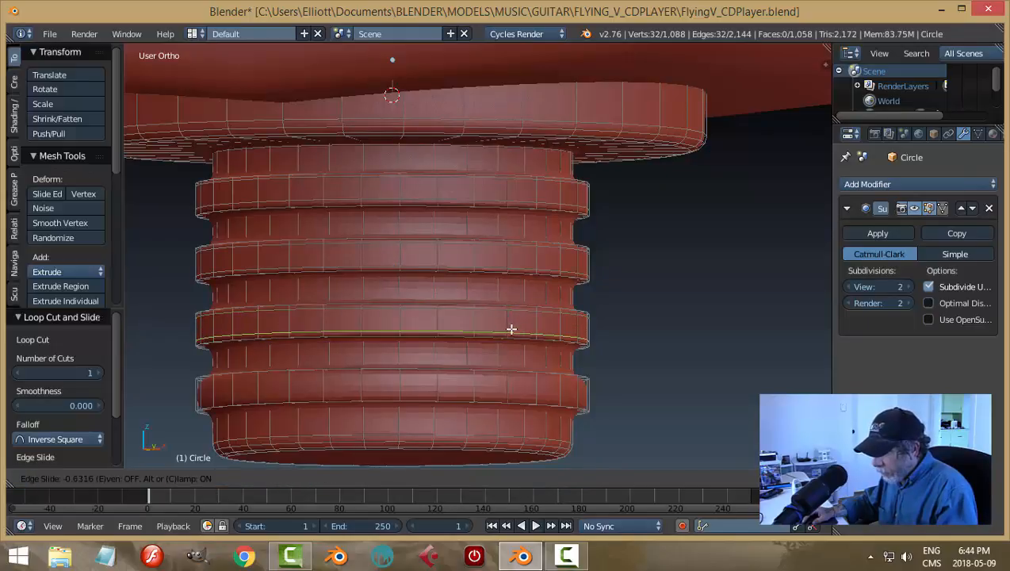
pyautogui.click(511, 328)
# - Add two supporting loop cuts to the lowest rib, close to its upper and lower edges
pyautogui.keyDown('shift'); pyautogui.moveTo(610, 401); pyautogui.dragTo(593, 298, button='middle'); pyautogui.keyUp('shift')
pyautogui.hotkey('ctrl', 'r')
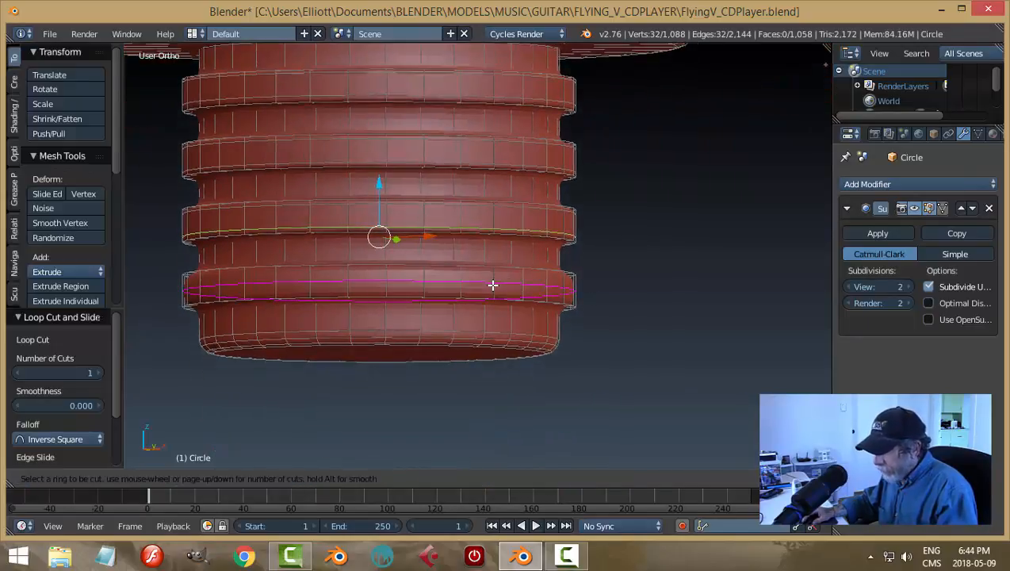
pyautogui.click(492, 284)
pyautogui.click(493, 273)
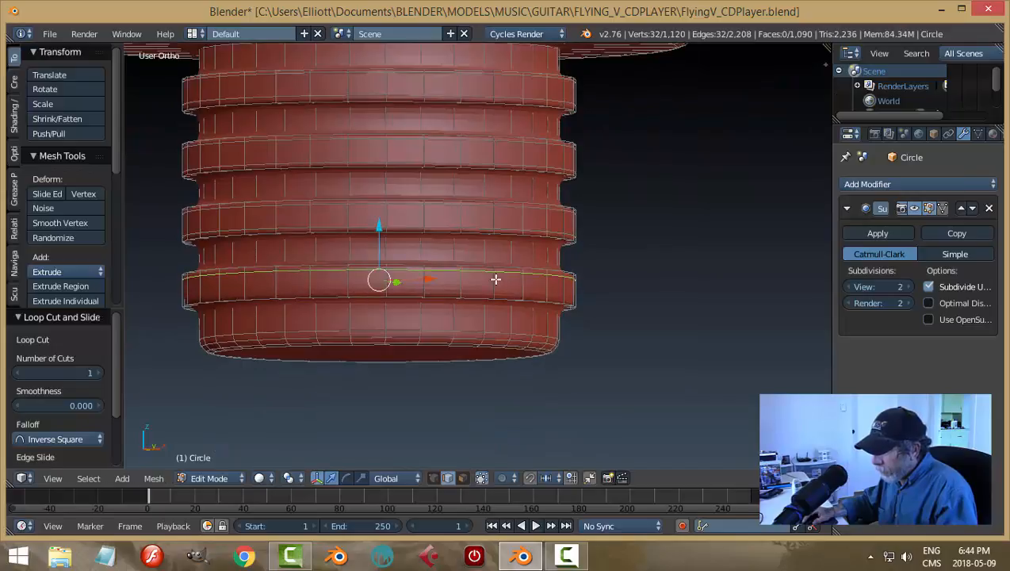
pyautogui.hotkey('ctrl', 'r')
pyautogui.click(497, 283)
pyautogui.click(509, 287)
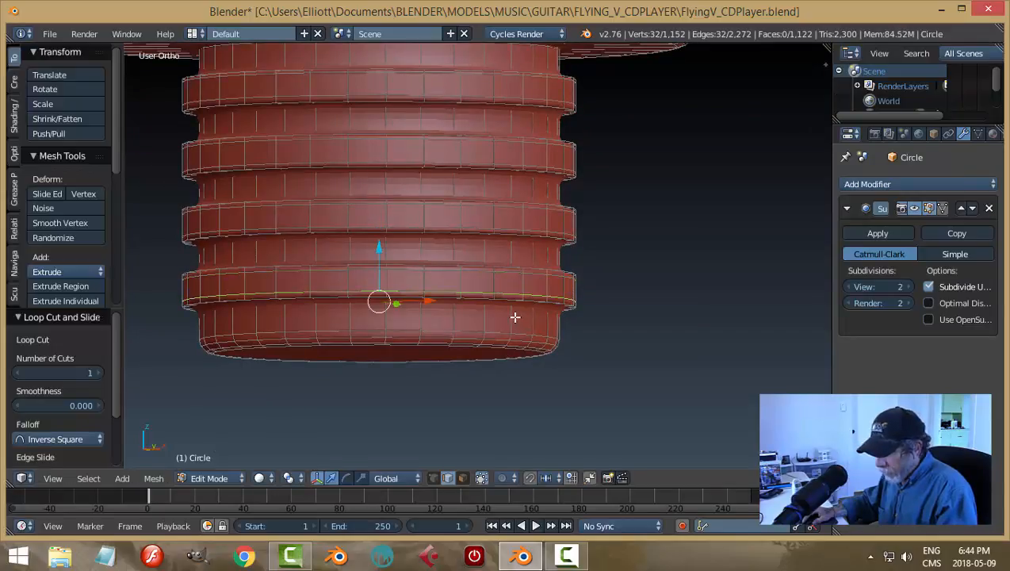
# - Add a loop cut around the shaft's end section, slid up just below the lowest rib, and clear the selection
pyautogui.hotkey('ctrl', 'r')
pyautogui.click(516, 313)
pyautogui.click(515, 304)
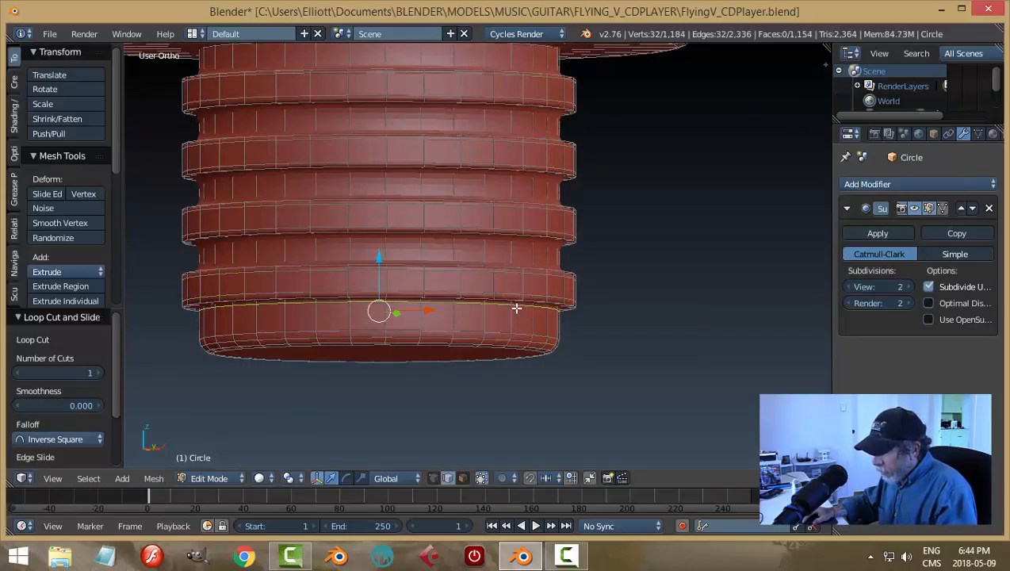
pyautogui.press('a')
# - Select the round face at the peg's end and extrude it about 0.039 inward along Z
pyautogui.moveTo(548, 332); pyautogui.dragTo(553, 286, button='middle')
pyautogui.hotkey('ctrl', 'Tab')
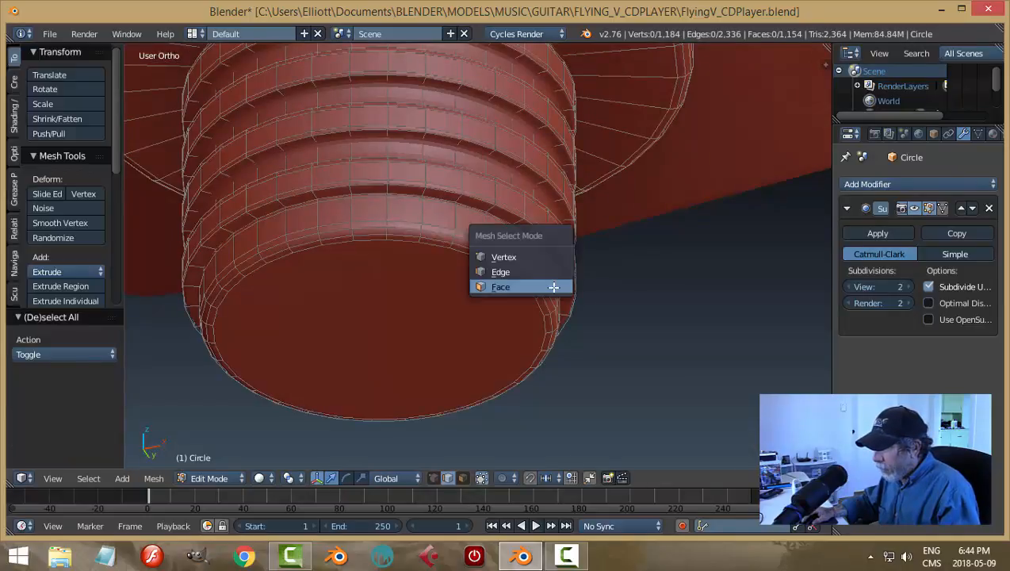
pyautogui.click(535, 287)
pyautogui.rightClick(534, 288)
pyautogui.moveTo(625, 317); pyautogui.dragTo(635, 357, button='middle')
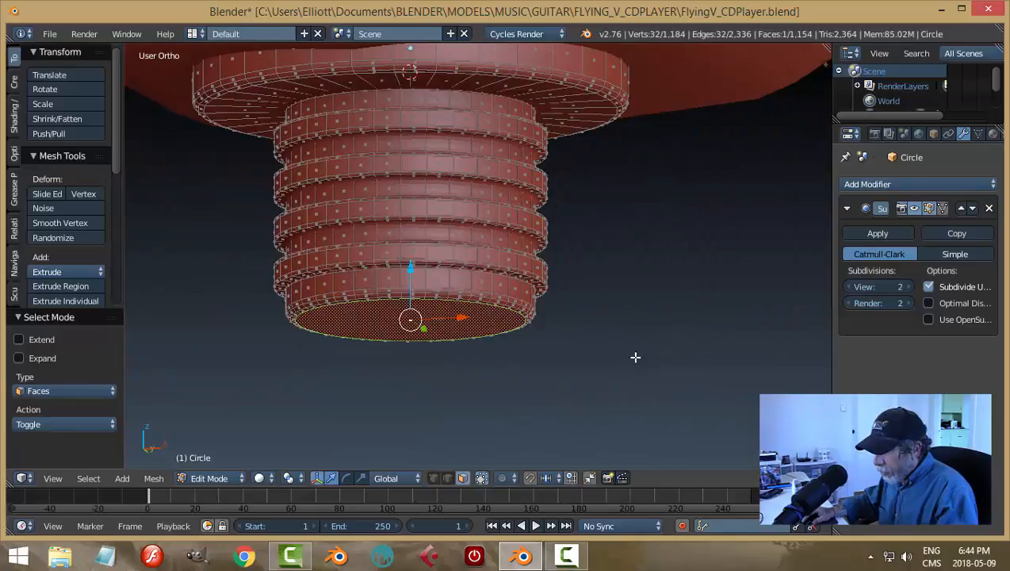
pyautogui.press('e')
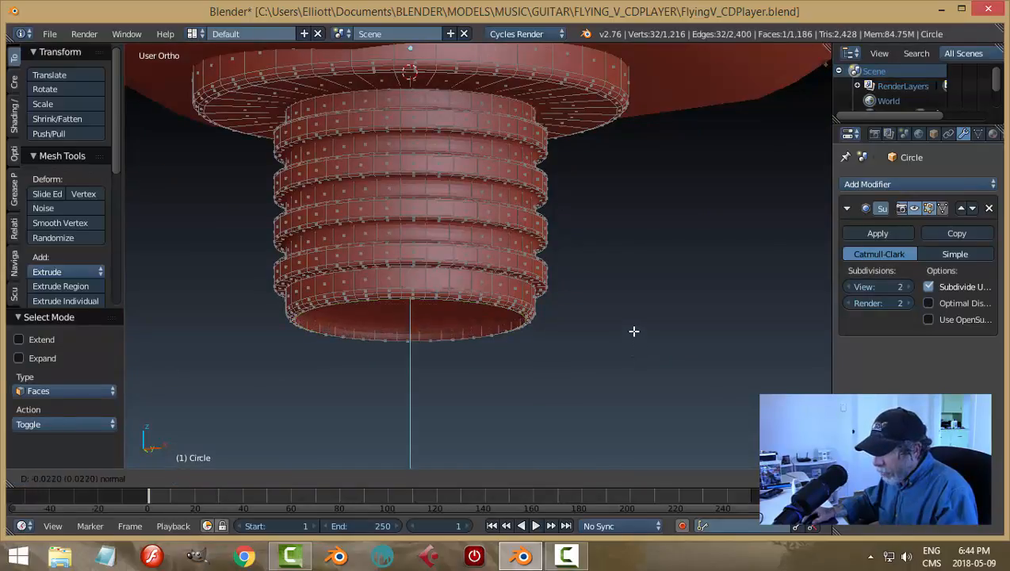
pyautogui.click(631, 314)
# - Inset the floor of the recess at the peg's end slightly and switch to Object Mode to inspect the shape
pyautogui.moveTo(631, 365); pyautogui.dragTo(628, 294, button='middle')
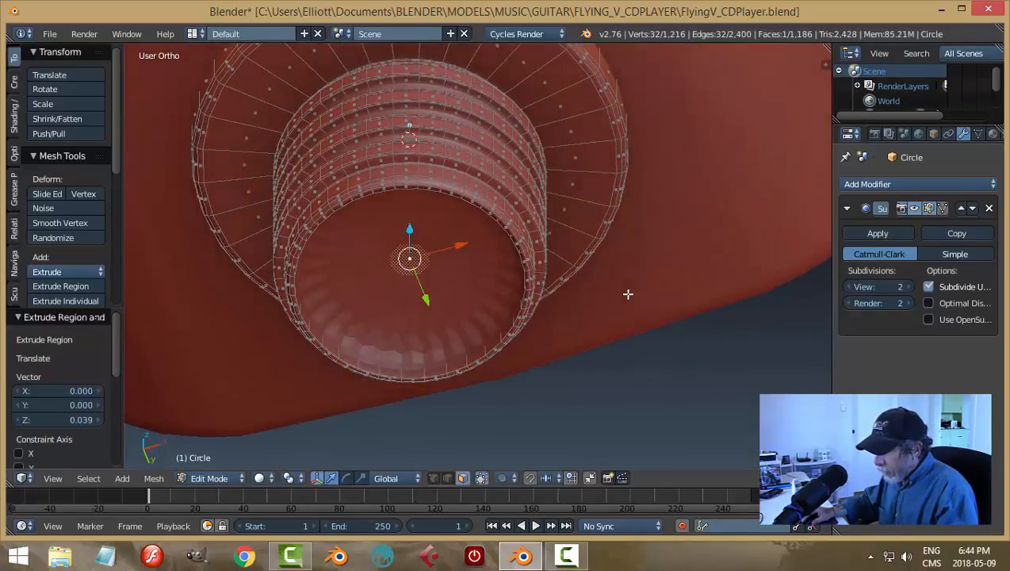
pyautogui.press('i')
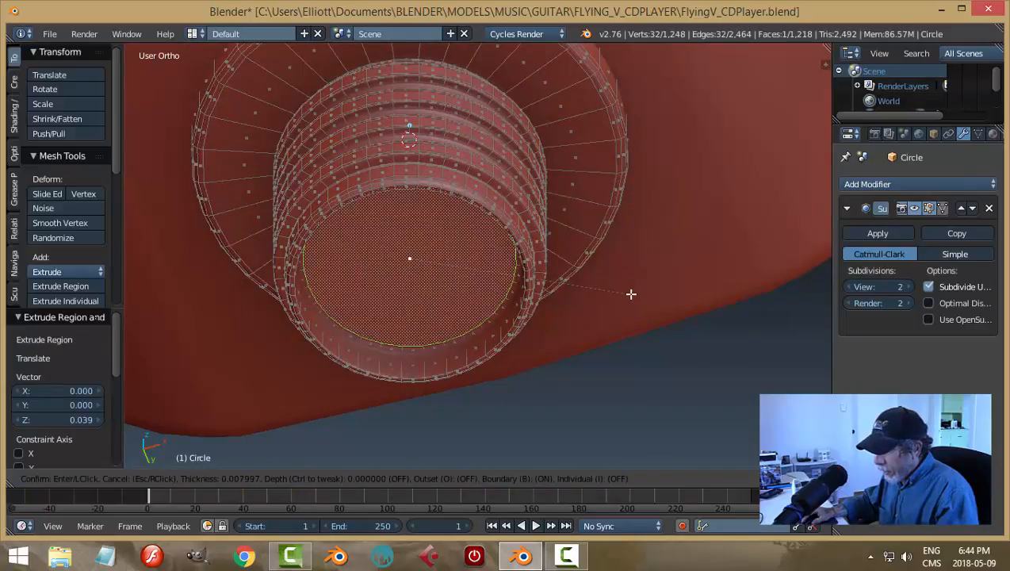
pyautogui.click(638, 296)
pyautogui.press('Tab')
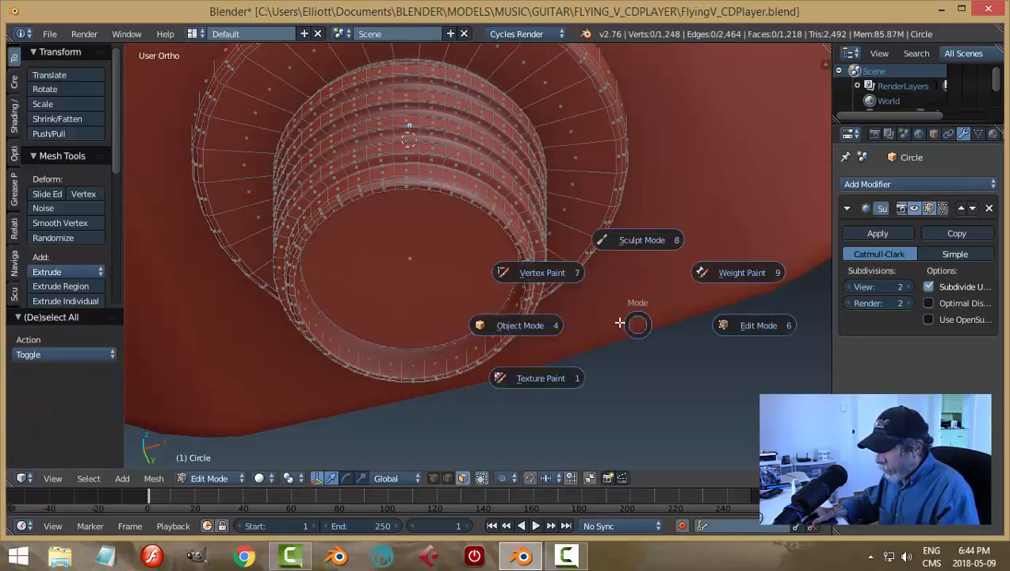
pyautogui.click(603, 325)
pyautogui.moveTo(542, 318); pyautogui.dragTo(501, 335, button='middle')
pyautogui.scroll(2, 530, 294)
# - Undo the recess, the end-face inset and the supporting loop cuts on the shaft and ribs, and go back to Edit Mode
pyautogui.hotkey('ctrl', 'z')
pyautogui.click(591, 311)
pyautogui.scroll(3, 505, 339)
pyautogui.scroll(-2, 500, 336)
pyautogui.scroll(4, 498, 310)
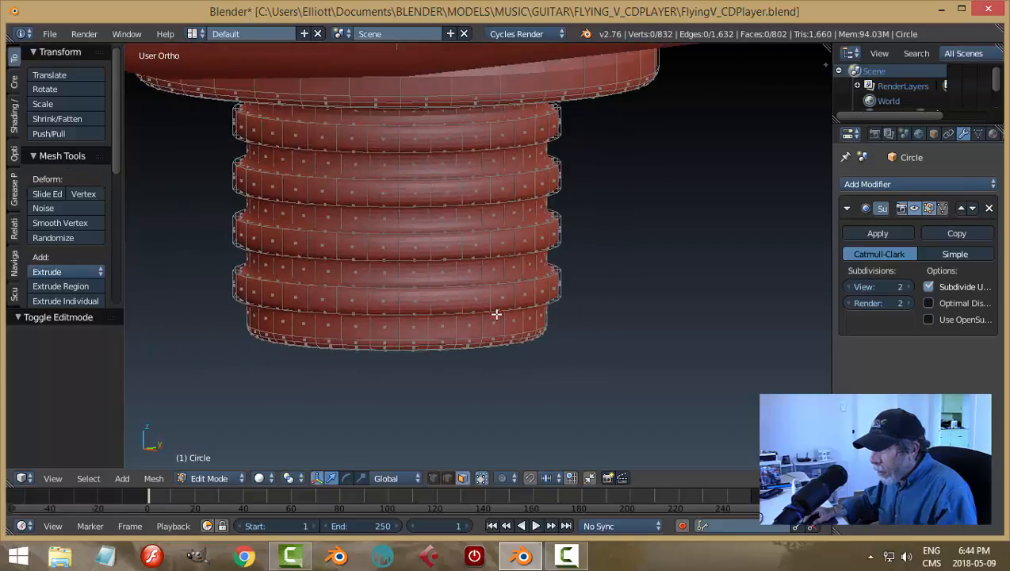
# - Add two loop cuts to the first rib below the flange, scale them apart along Z toward its edges, and clear the selection
pyautogui.moveTo(497, 335); pyautogui.dragTo(484, 299, button='middle')
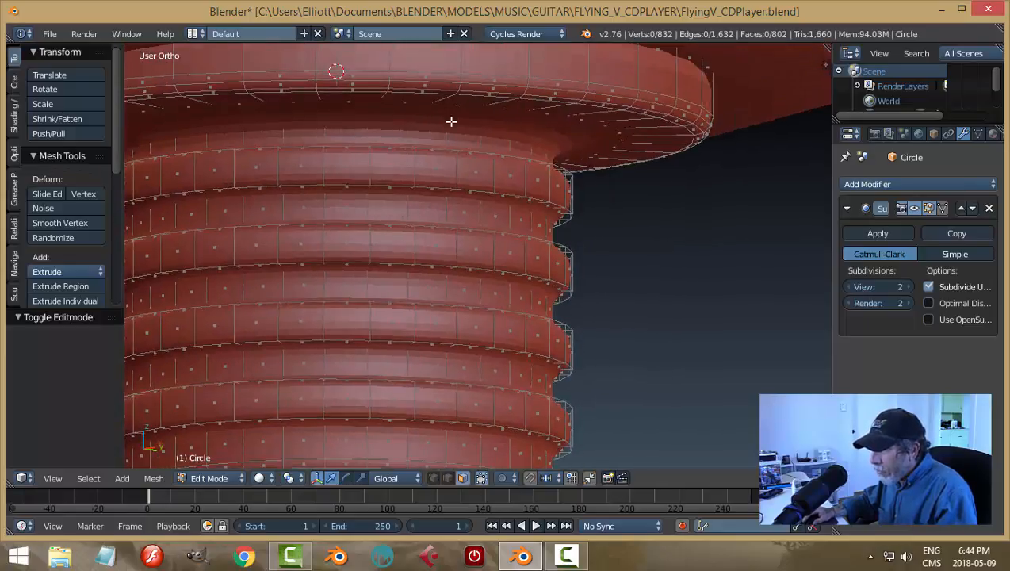
pyautogui.hotkey('ctrl', 'r')
pyautogui.click(459, 162)
pyautogui.rightClick(460, 162)
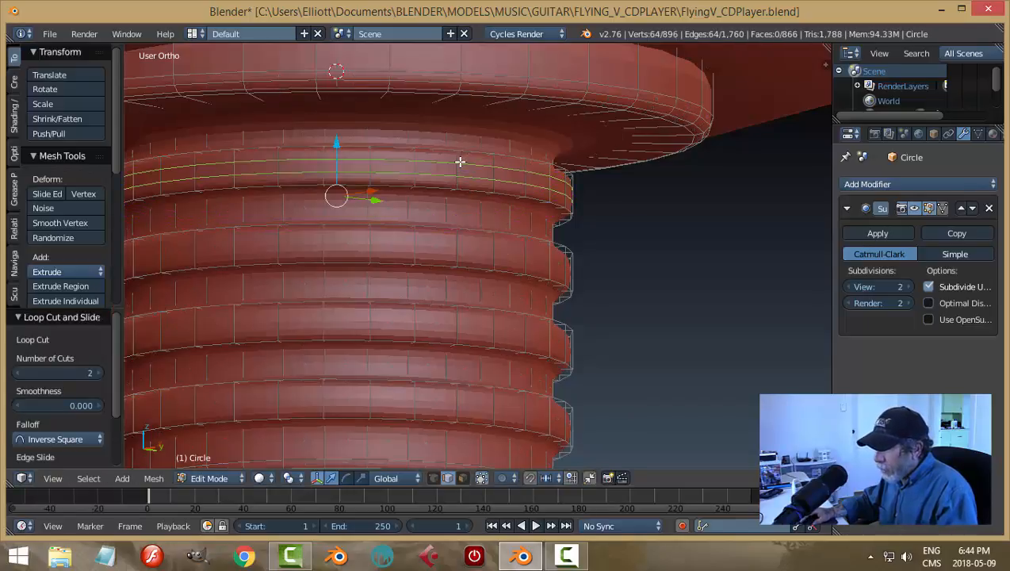
pyautogui.press('s')
pyautogui.press('z')
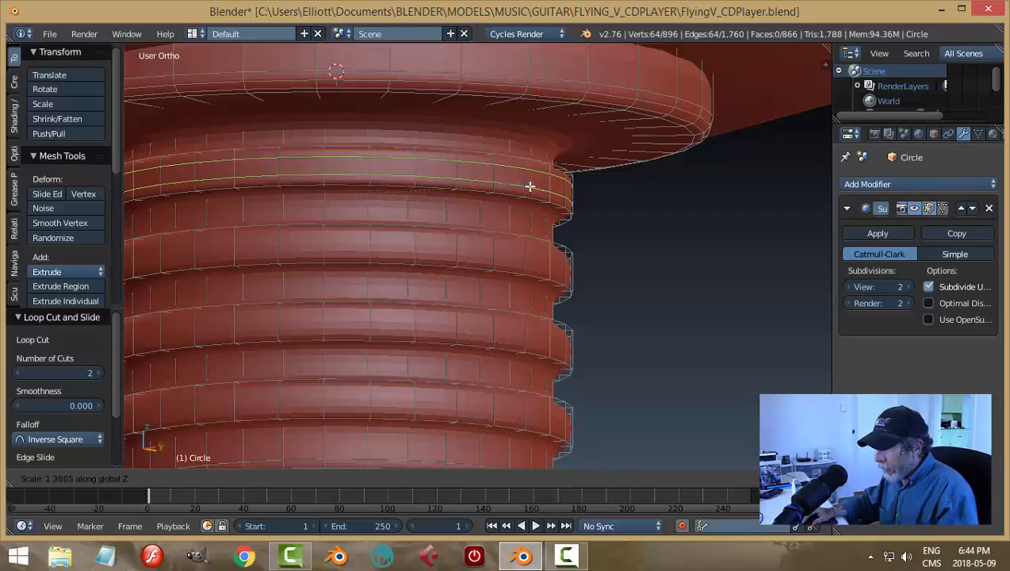
pyautogui.click(583, 184)
pyautogui.press('a')
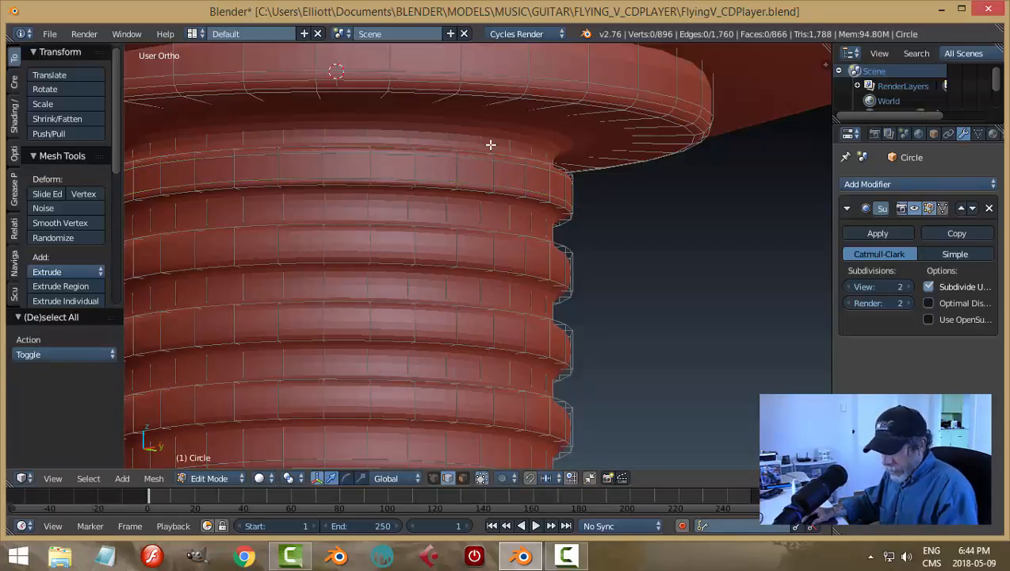
pyautogui.hotkey('ctrl', 'r')
pyautogui.click(490, 145)
pyautogui.rightClick(491, 145)
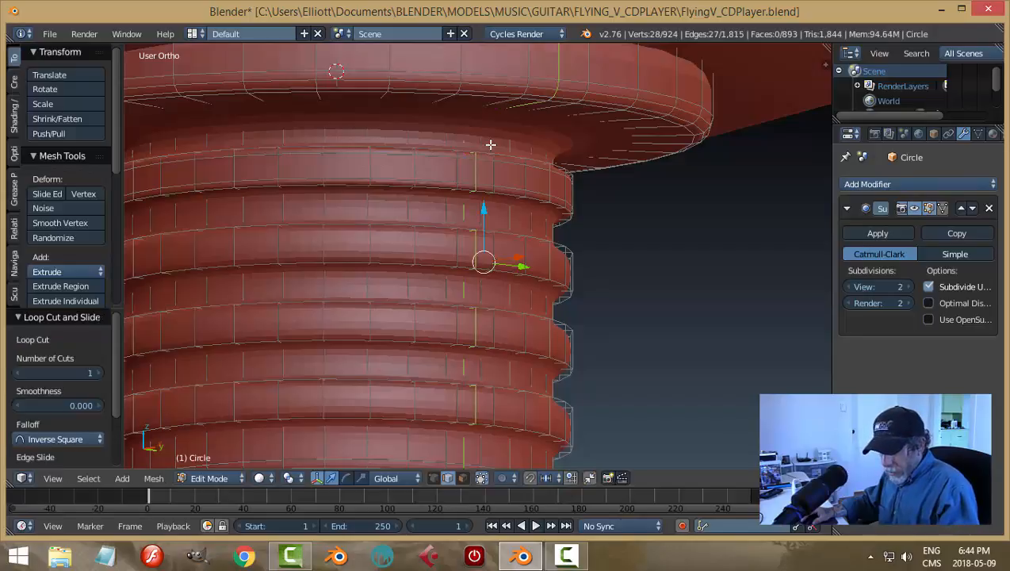
pyautogui.hotkey('ctrl', 'z')
# - Add a loop cut around the shaft between flange and first rib, slid up against the flange, and clear the selection
pyautogui.hotkey('ctrl', 'r')
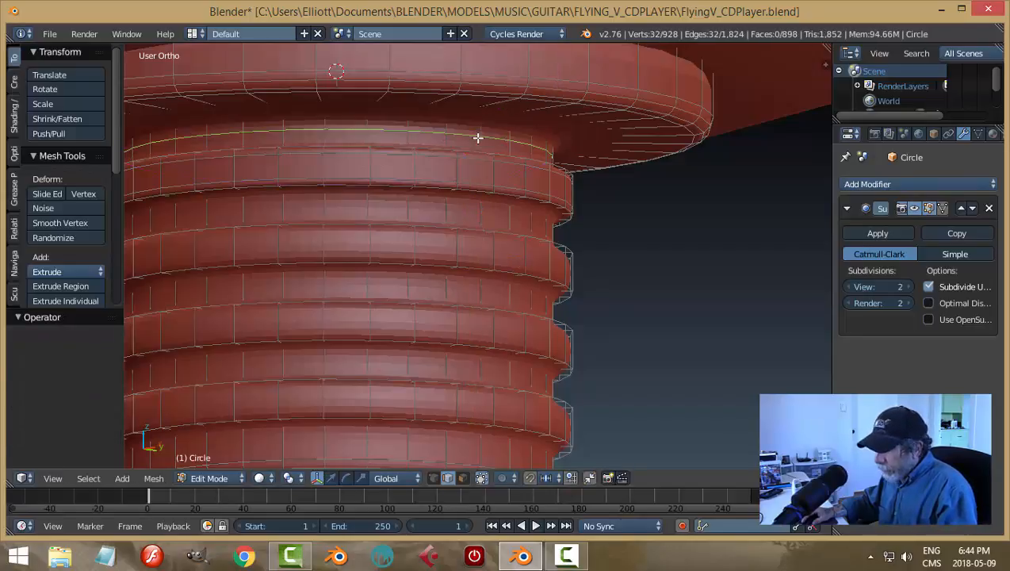
pyautogui.click(477, 135)
pyautogui.rightClick(498, 137)
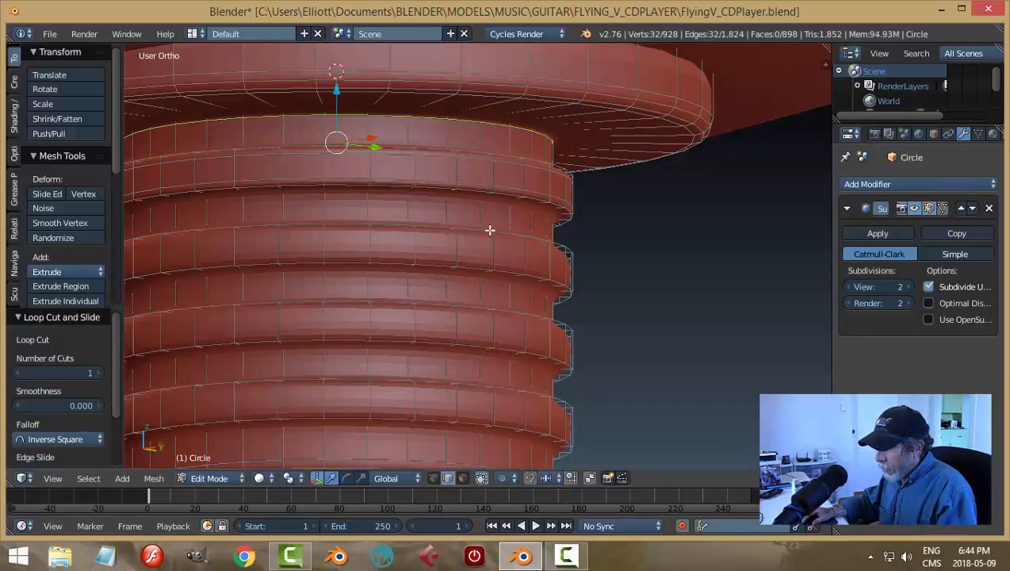
pyautogui.press('a')
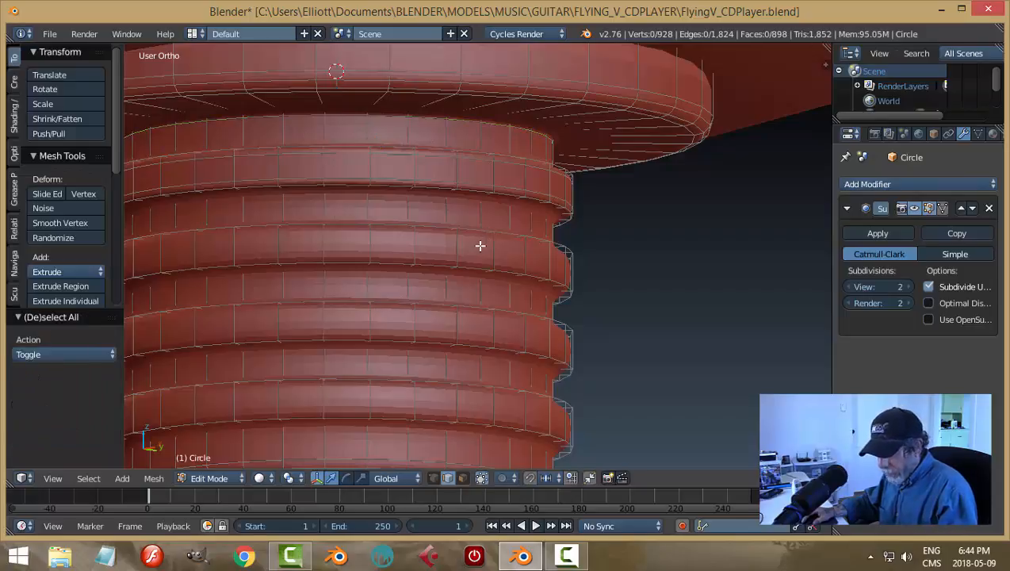
# - Add two loop cuts to the second rib from the flange, scaled apart along Z toward its edges, and clear the selection
pyautogui.hotkey('ctrl', 'r')
pyautogui.scroll(1, 480, 246)
pyautogui.click(480, 246)
pyautogui.rightClick(479, 246)
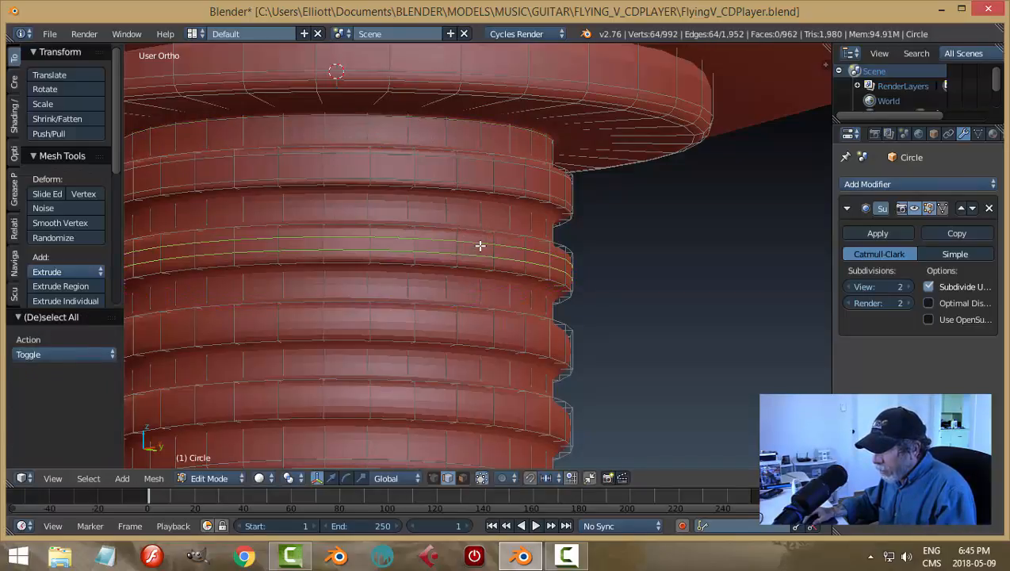
pyautogui.press('s')
pyautogui.press('z')
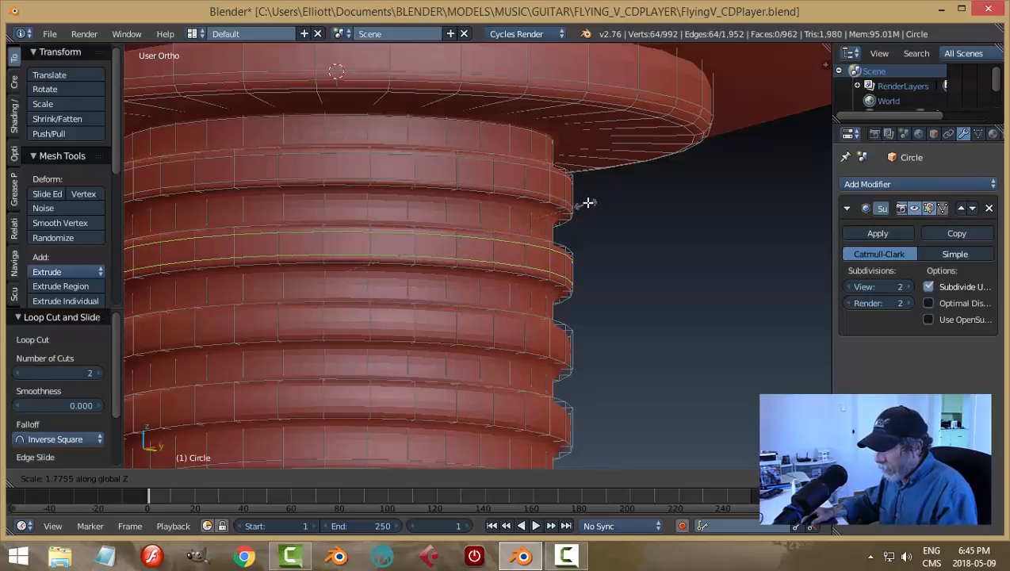
pyautogui.click(588, 235)
pyautogui.press('a')
# - Add two loop cuts to the third rib from the flange and scale them apart by about 1.95 along Z
pyautogui.hotkey('ctrl', 'r')
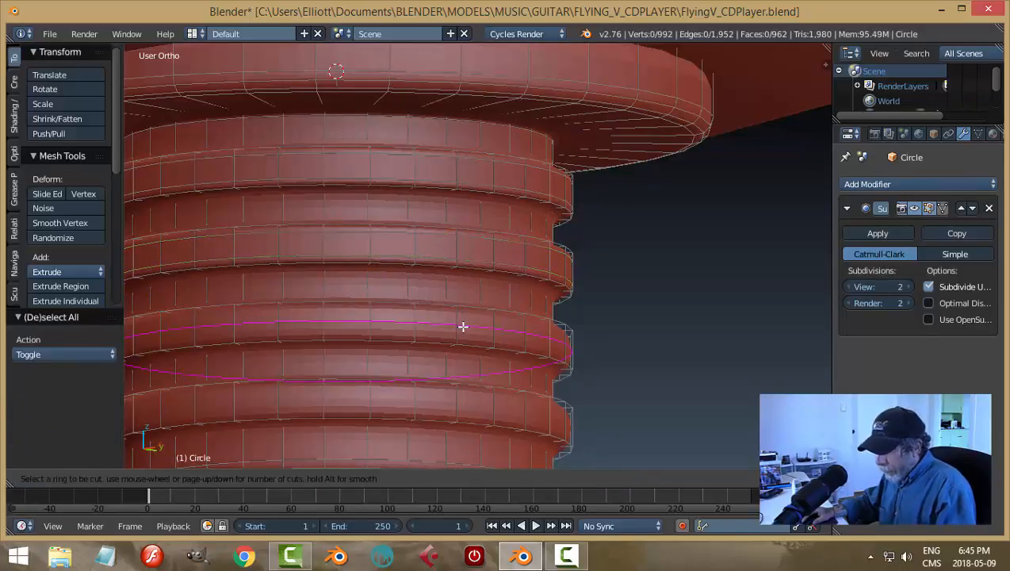
pyautogui.click(463, 326)
pyautogui.rightClick(463, 325)
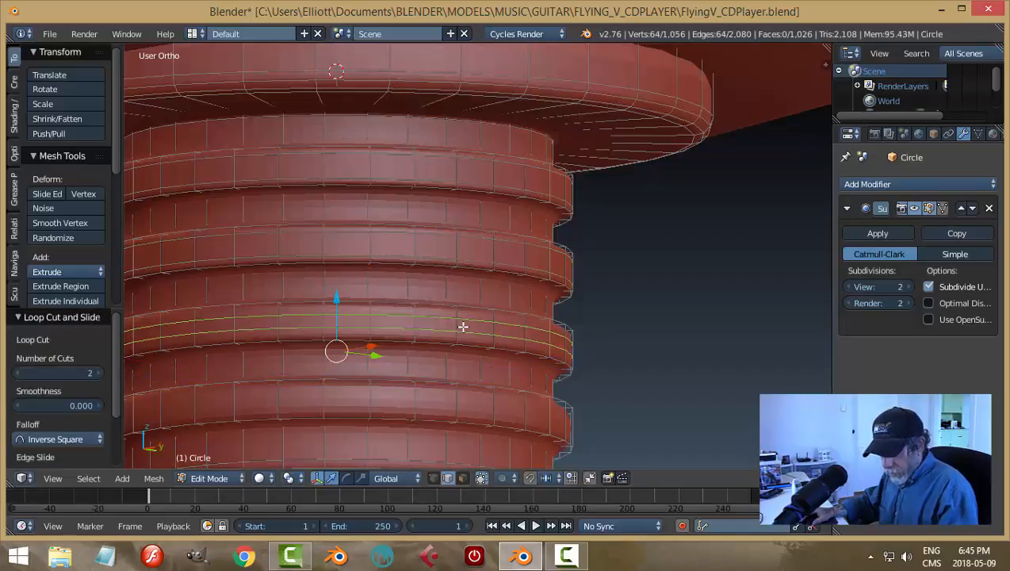
pyautogui.press('s')
pyautogui.press('z')
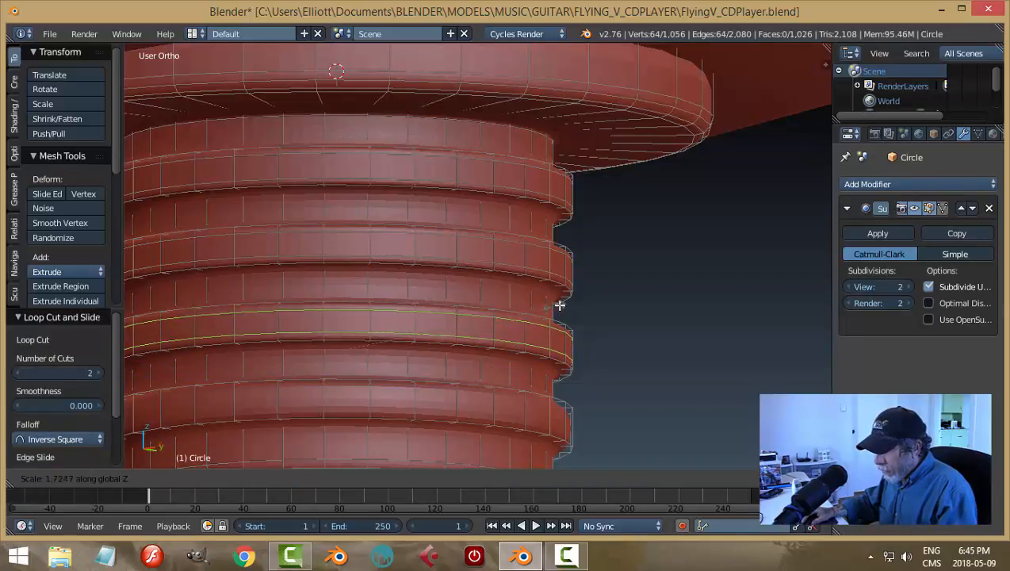
pyautogui.click(580, 301)
# - Add two loop cuts to the lowest rib and scale them apart by about 1.9 along Z
pyautogui.keyDown('shift'); pyautogui.scroll(-4, 481, 271); pyautogui.keyUp('shift')
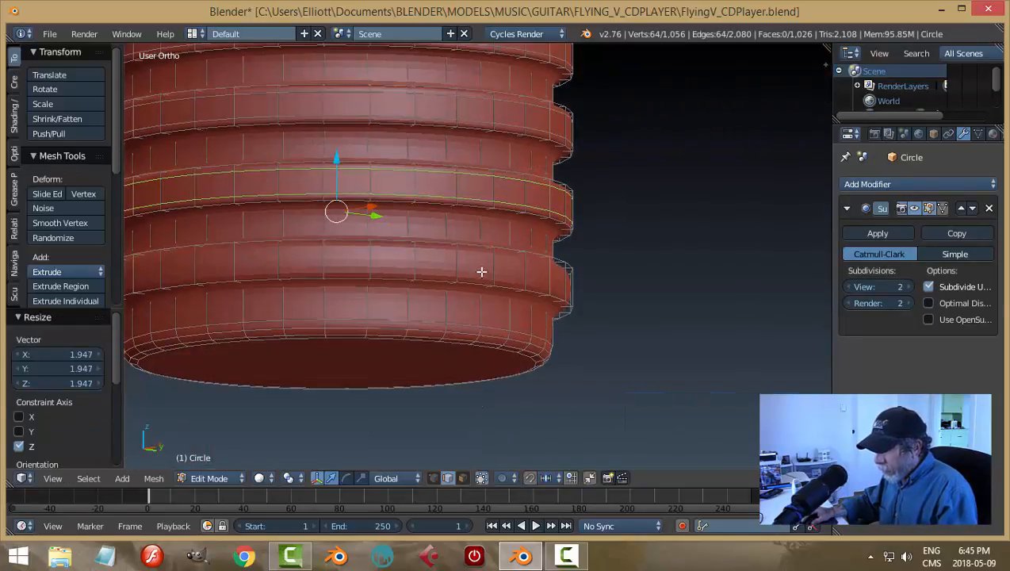
pyautogui.hotkey('ctrl', 'r')
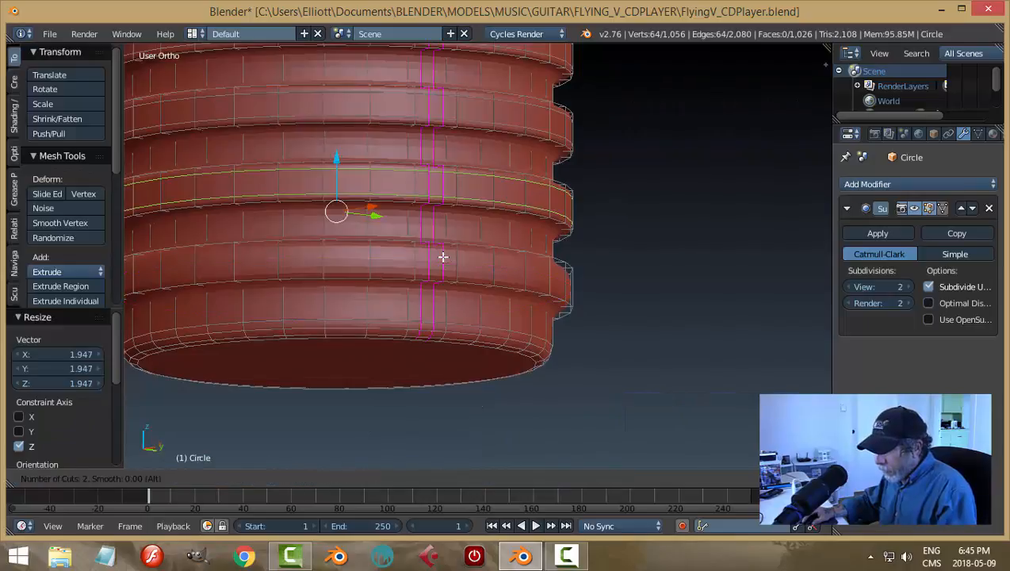
pyautogui.press('Escape')
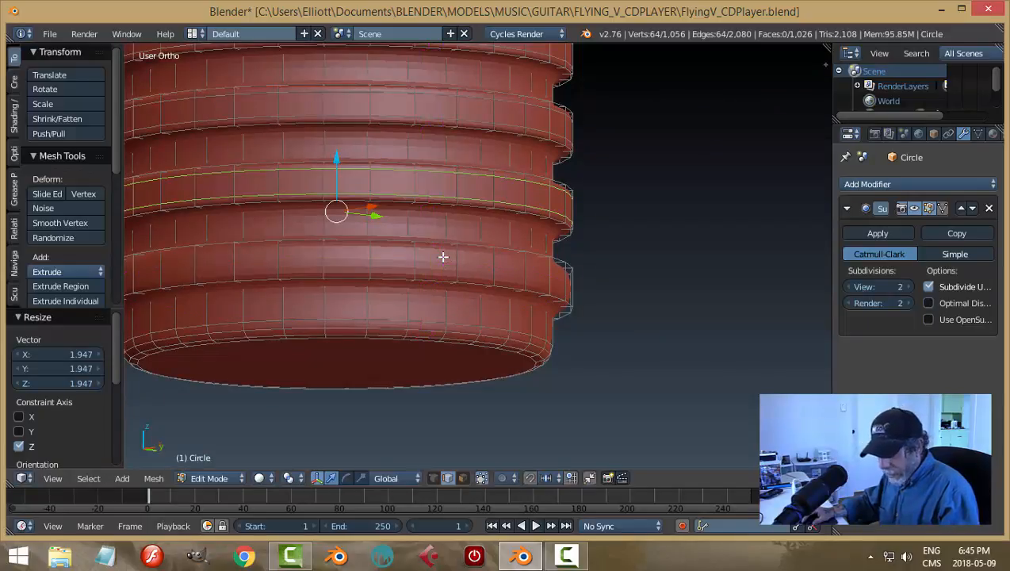
pyautogui.hotkey('ctrl', 'r')
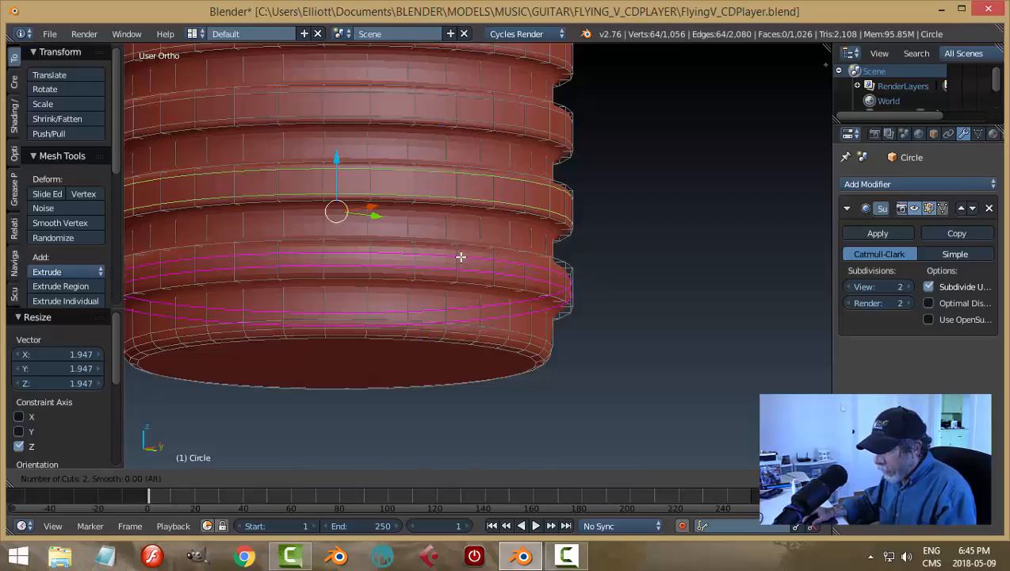
pyautogui.click(460, 257)
pyautogui.rightClick(461, 257)
pyautogui.press('s')
pyautogui.press('z')
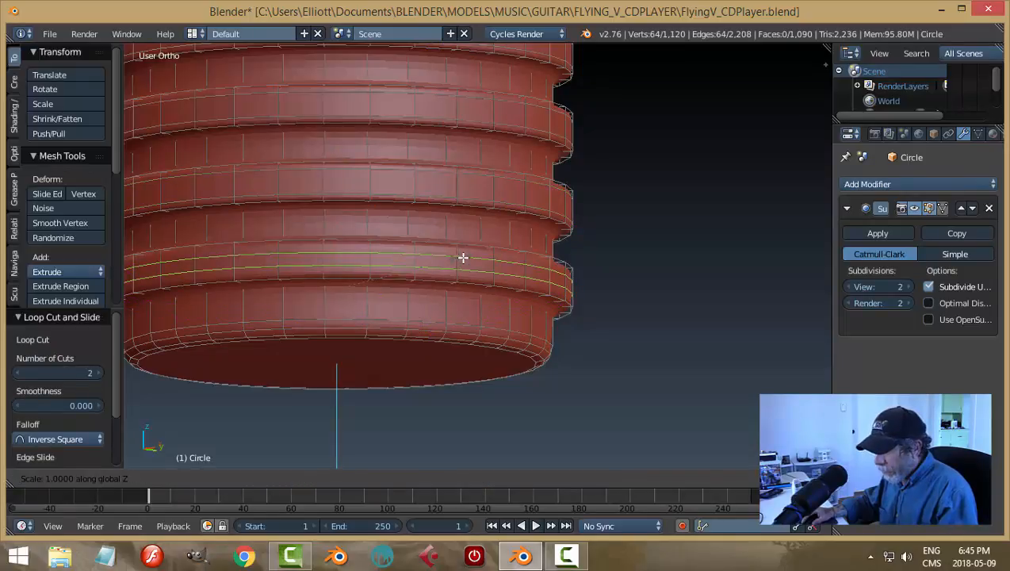
pyautogui.click(570, 226)
# - Add a loop cut around the shaft's end section, slid up just beneath the lowest rib, and clear the selection
pyautogui.hotkey('ctrl', 'r')
pyautogui.click(458, 293)
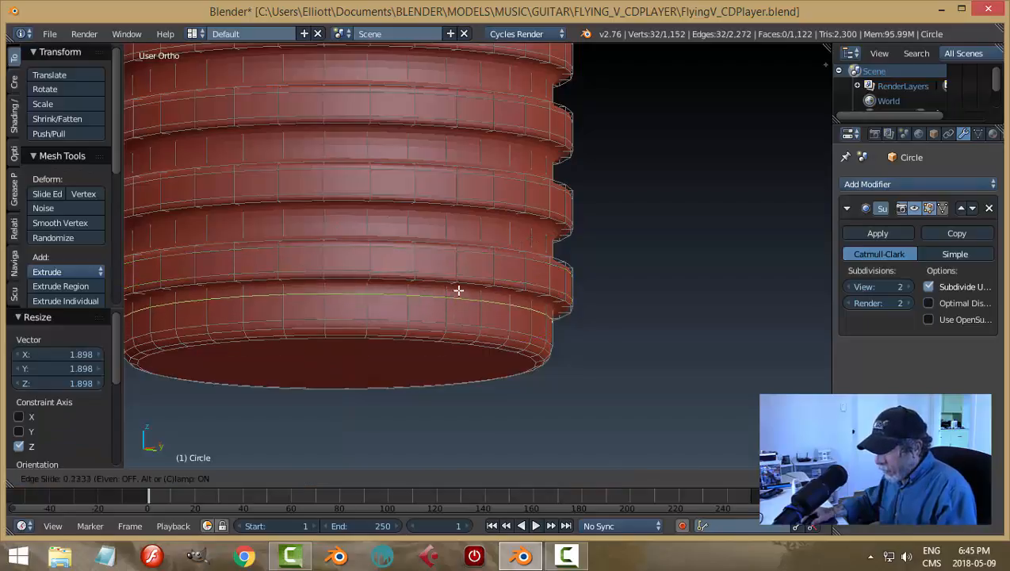
pyautogui.click(458, 285)
pyautogui.press('a')
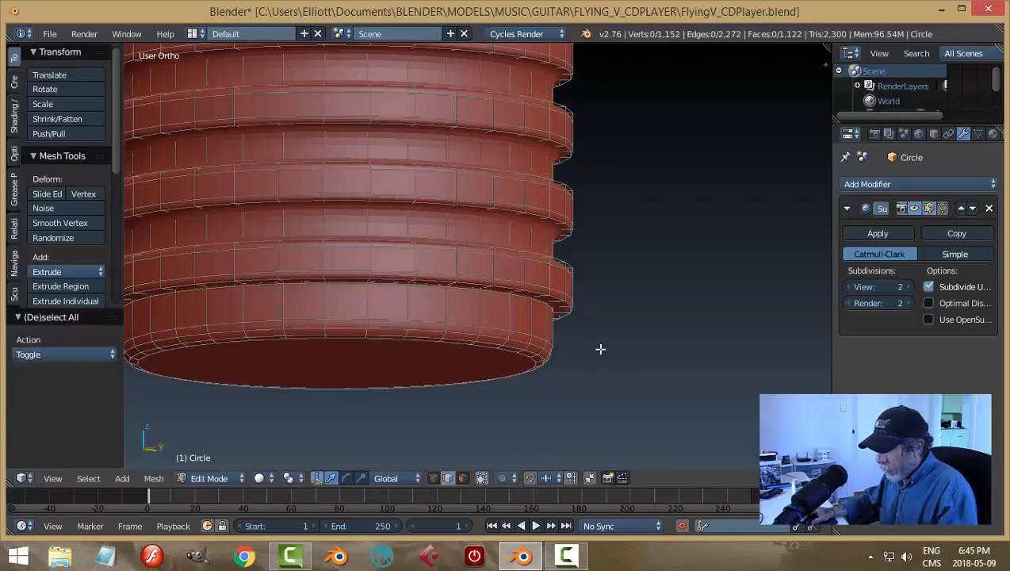
# - Select the round face at the peg's end in face mode and inset it by about 0.01
pyautogui.moveTo(600, 350); pyautogui.dragTo(600, 309, button='middle')
pyautogui.hotkey('ctrl', 'Tab')
pyautogui.click(563, 315)
pyautogui.rightClick(433, 311)
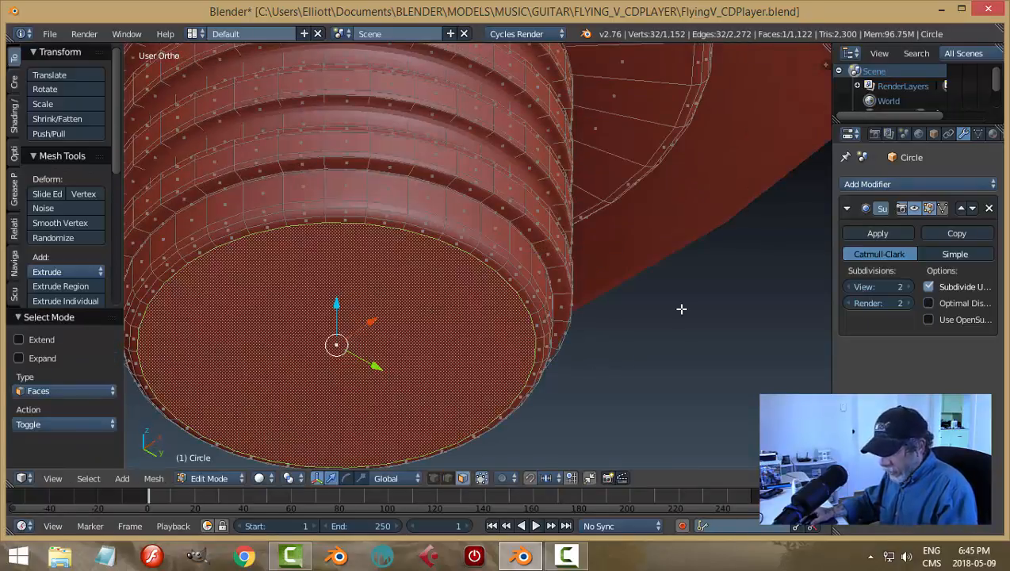
pyautogui.press('i')
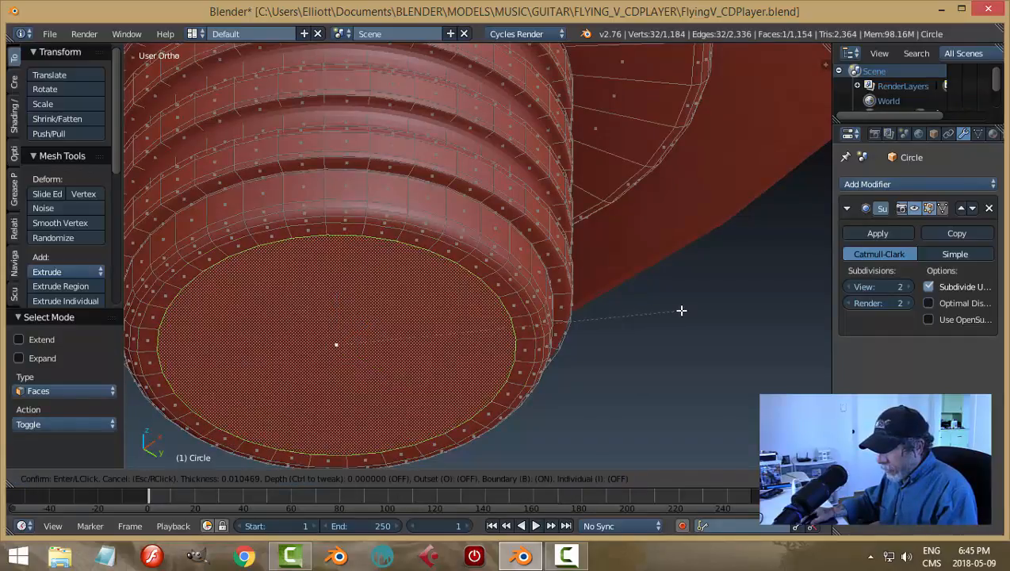
pyautogui.click(681, 310)
# - Extrude the inset end face about 0.028 inward along Z and inset the recess floor by about 0.0048
pyautogui.moveTo(571, 337); pyautogui.dragTo(476, 291, button='middle')
pyautogui.press('e')
pyautogui.click(570, 331)
pyautogui.press('i')
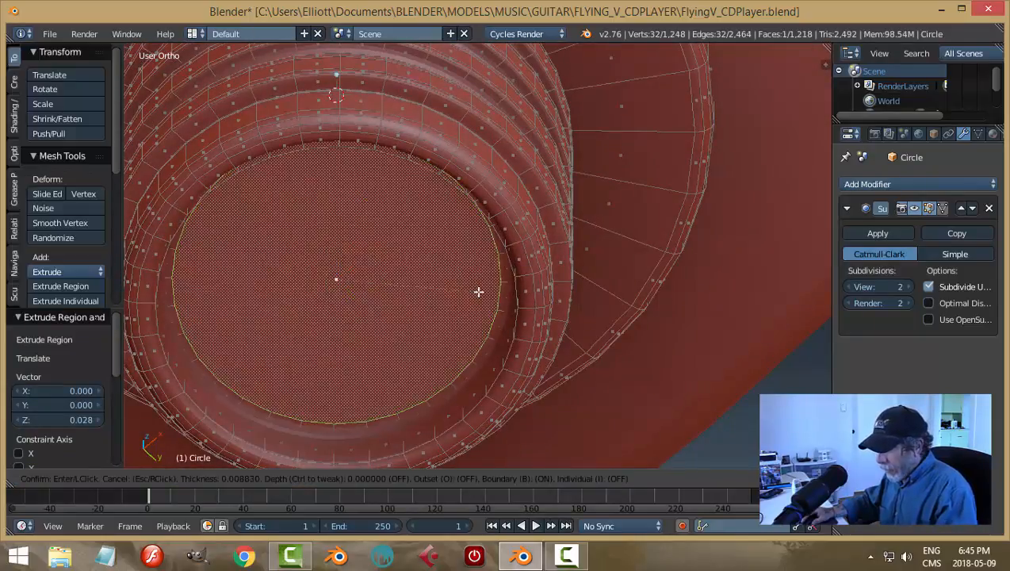
pyautogui.click(484, 293)
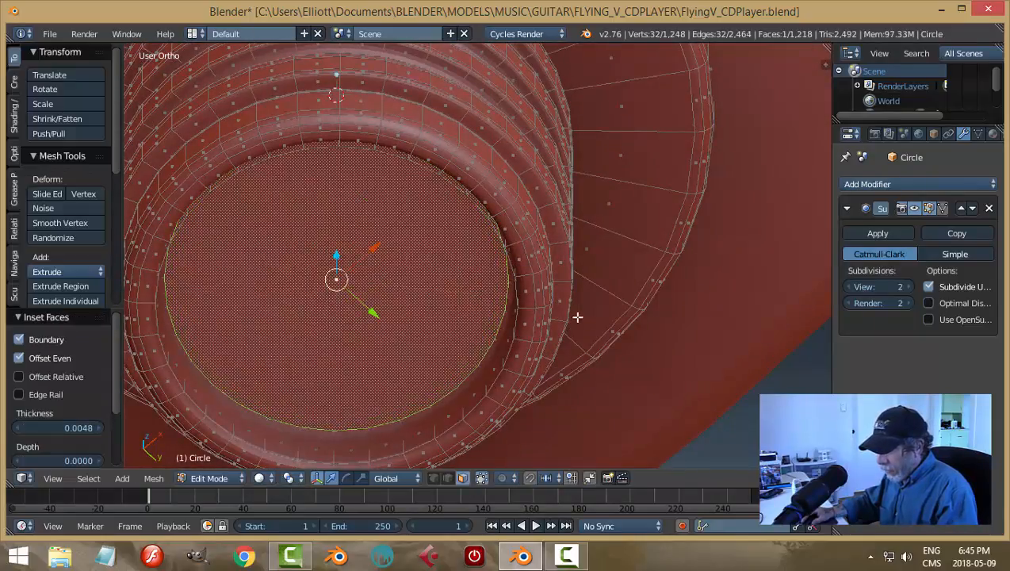
pyautogui.press('a')
# - Return to Object Mode, apply smooth shading to the peg and deselect it
pyautogui.hotkey('ctrl', 'Tab')
pyautogui.click(445, 321)
pyautogui.scroll(-4, 572, 342)
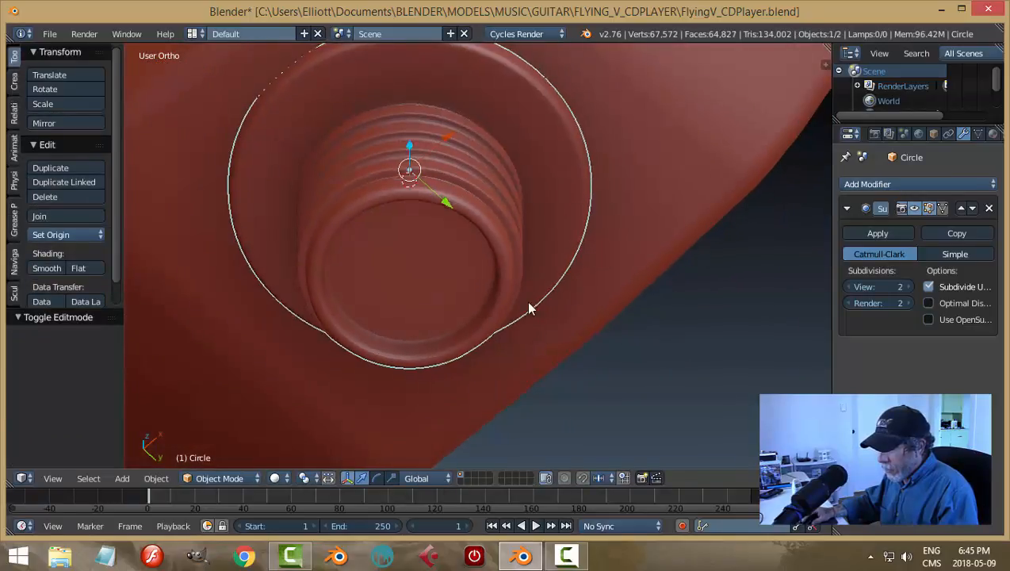
pyautogui.moveTo(529, 308); pyautogui.dragTo(447, 349, button='middle')
pyautogui.click(46, 268)
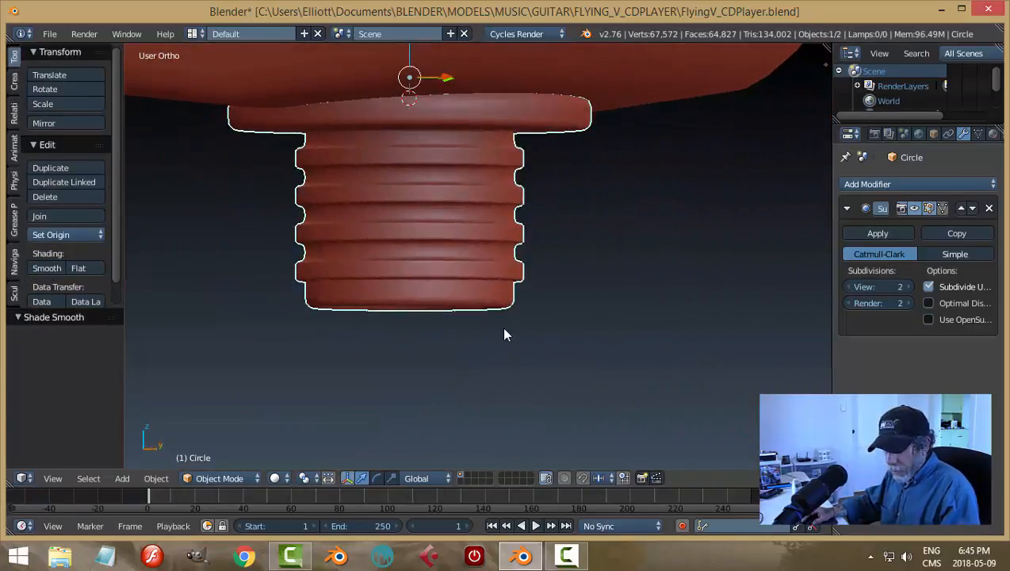
pyautogui.press('a')
# - Add a loop cut around the flange's outer side, slid up toward the guitar body, and return to Object Mode
pyautogui.scroll(-3, 507, 321)
pyautogui.scroll(4, 519, 314)
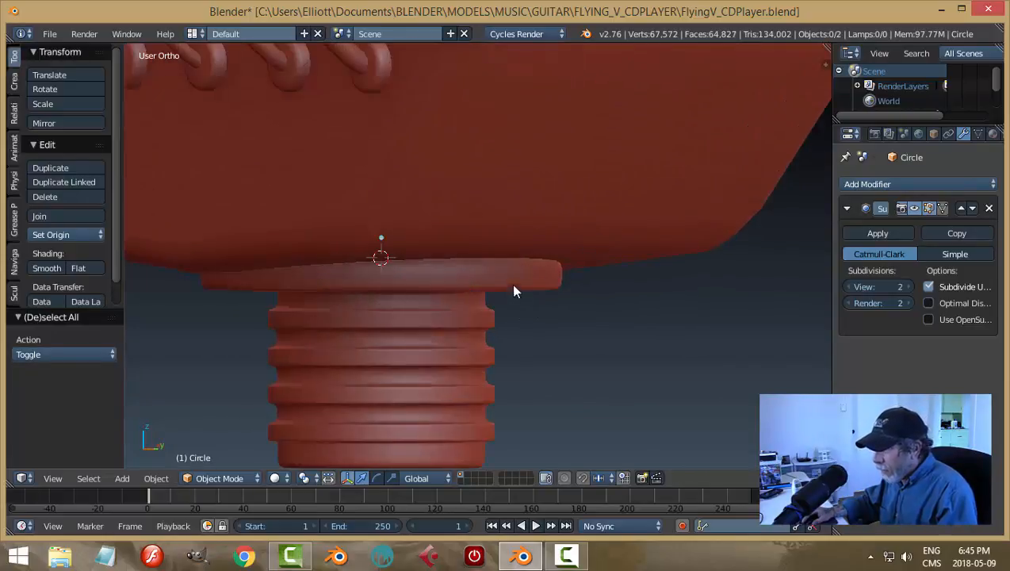
pyautogui.rightClick(512, 287)
pyautogui.press('Tab')
pyautogui.click(717, 305)
pyautogui.scroll(3, 577, 314)
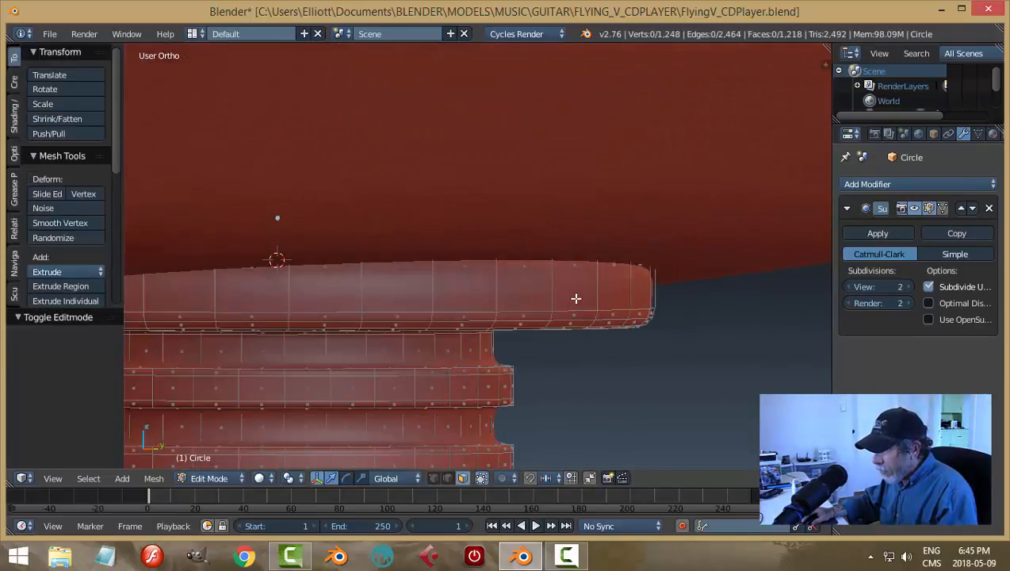
pyautogui.hotkey('ctrl', 'r')
pyautogui.click(594, 286)
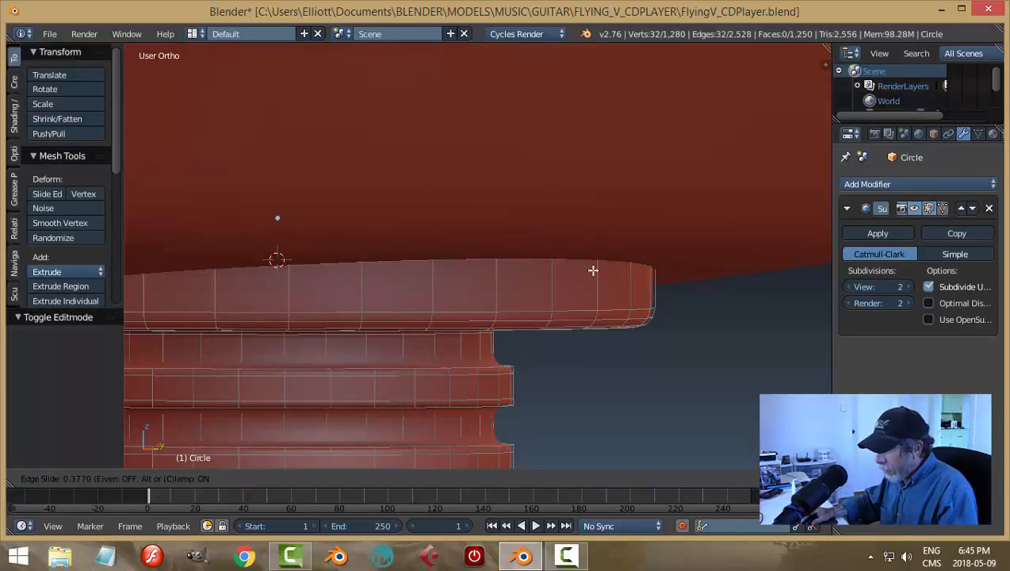
pyautogui.click(592, 270)
pyautogui.press('Tab')
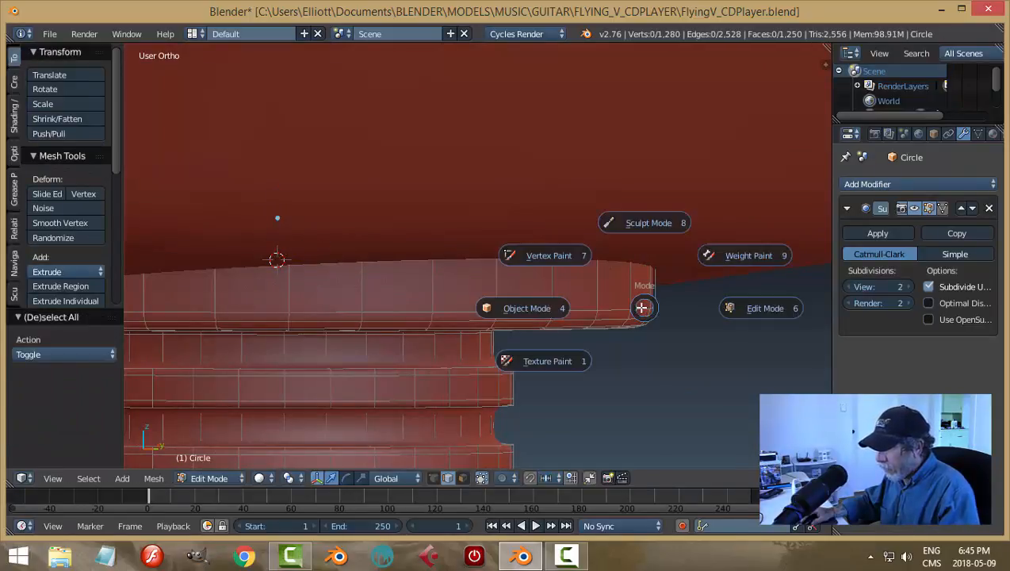
pyautogui.click(570, 337)
# - Deselect the peg and save the file over FlyingV_CDPlayer.blend
pyautogui.scroll(-2, 570, 335)
pyautogui.press('a')
pyautogui.moveTo(571, 334); pyautogui.dragTo(657, 297, button='middle')
pyautogui.hotkey('ctrl', 's')
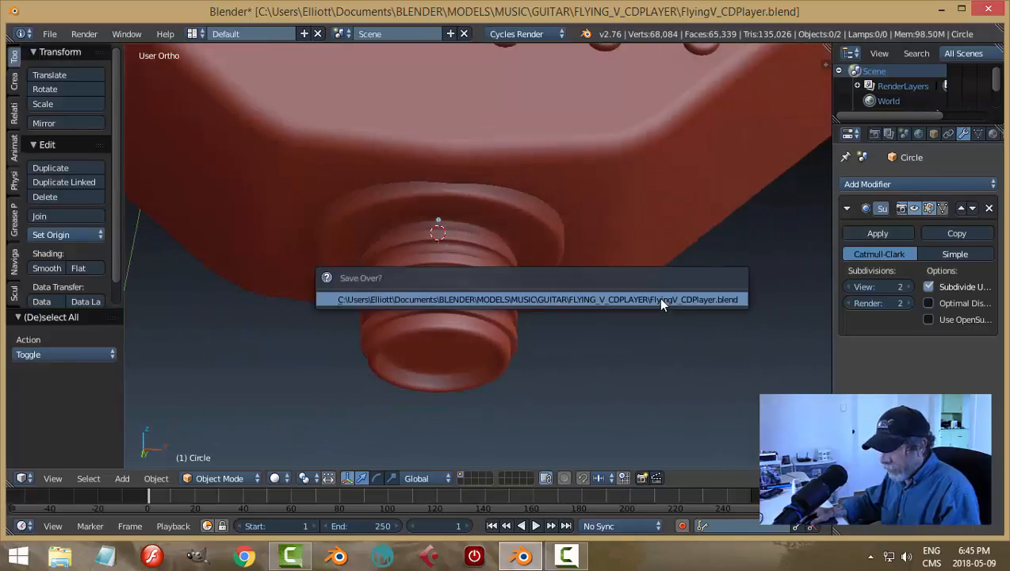
pyautogui.click(658, 298)
# - Select the peg and snap the 3D cursor to it
pyautogui.moveTo(596, 369); pyautogui.dragTo(514, 273, button='middle')
pyautogui.press('a')
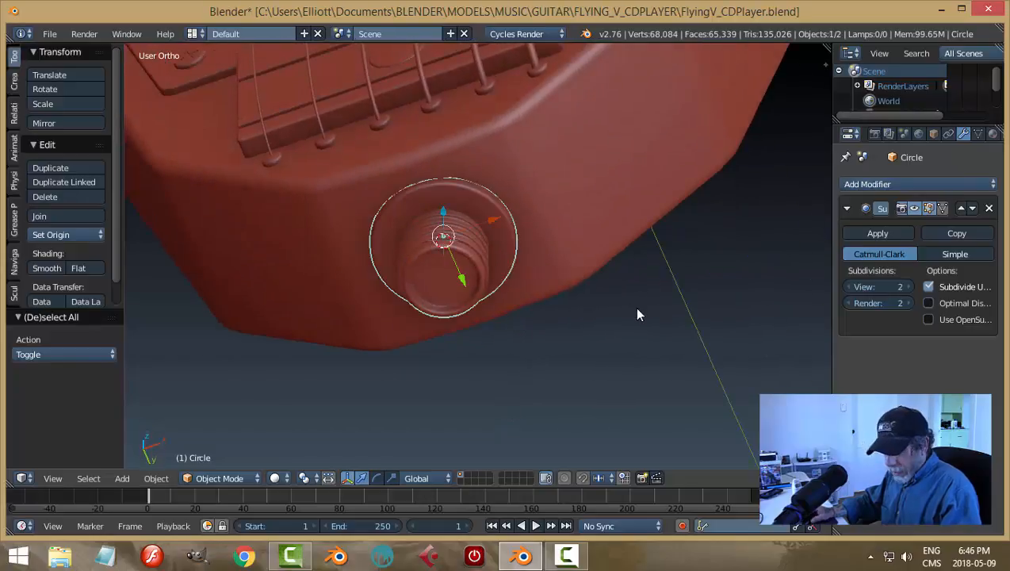
pyautogui.hotkey('shift', 's')
pyautogui.click(634, 309)
pyautogui.press('KP_Decimal')
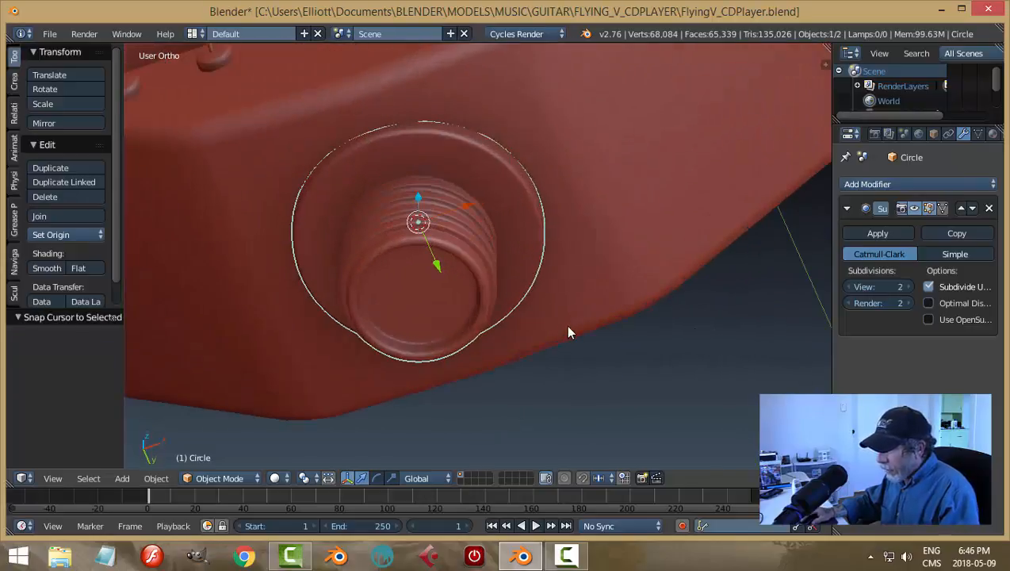
# - In bottom view, add a 32-vertex mesh circle at the cursor and scale it down to slightly larger than the peg's end
pyautogui.press('KP_7')
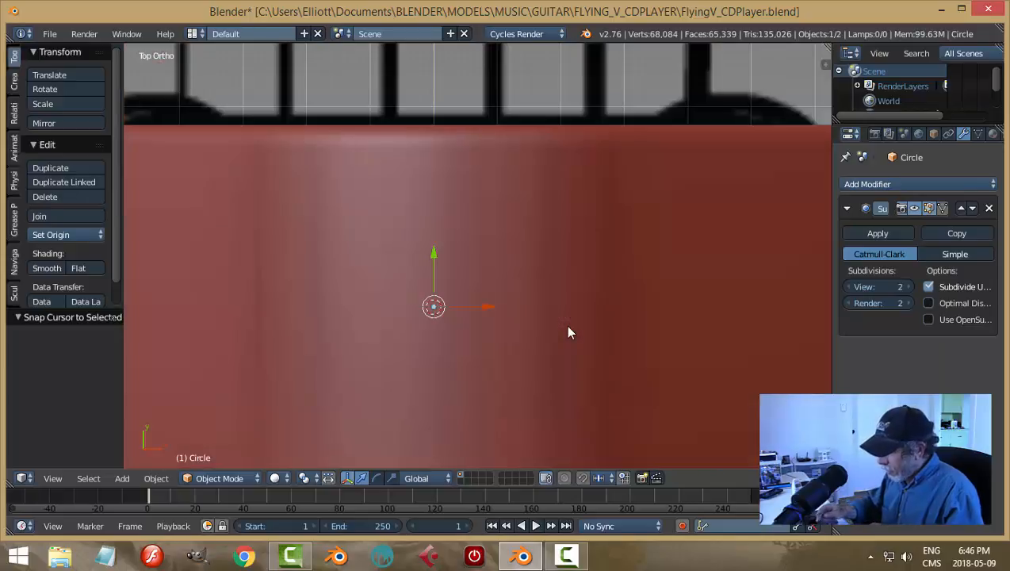
pyautogui.press('ctrl+KP_7')
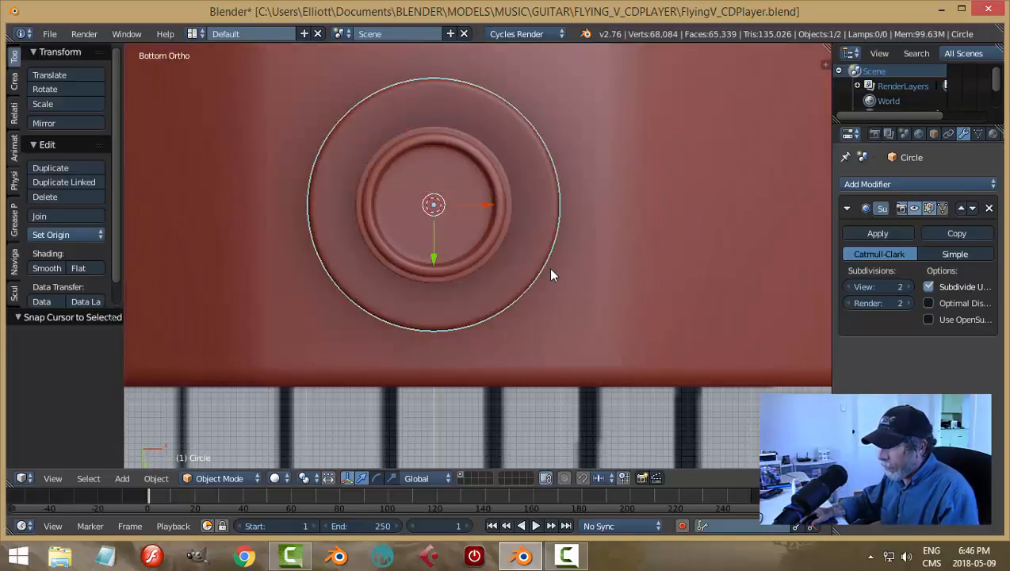
pyautogui.hotkey('shift', 'a')
pyautogui.moveTo(552, 280)
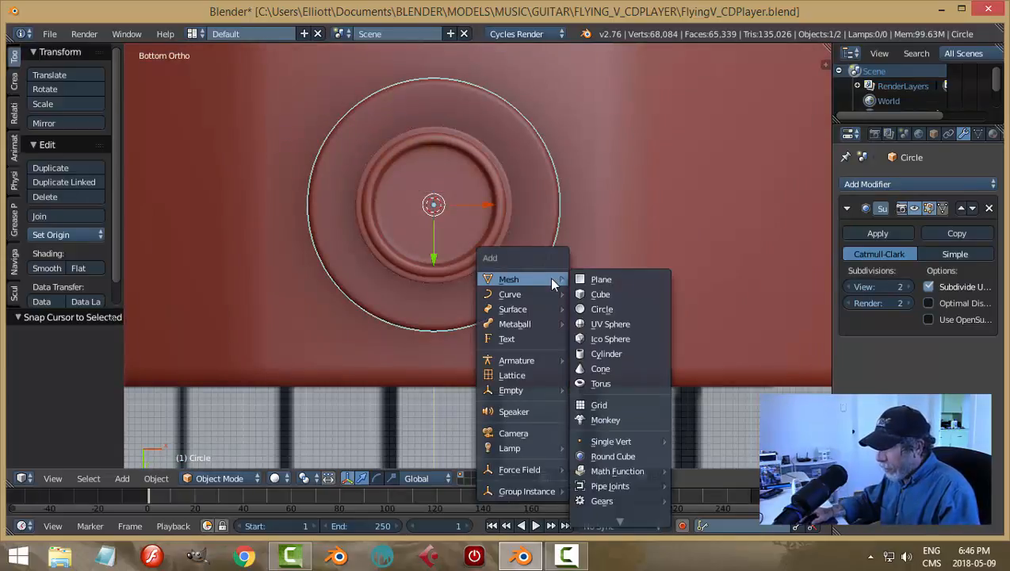
pyautogui.click(602, 308)
pyautogui.scroll(-6, 620, 248)
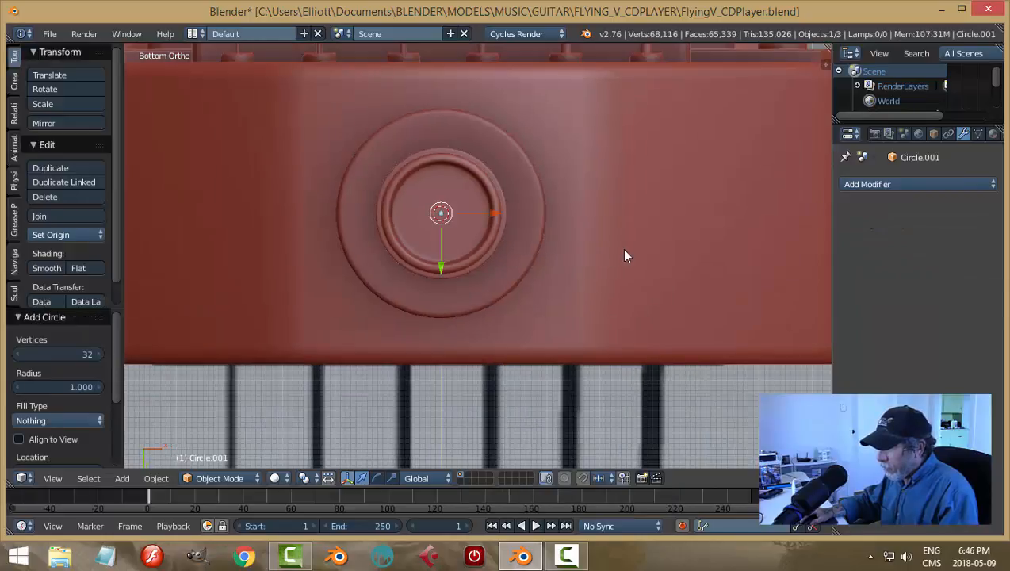
pyautogui.press('s')
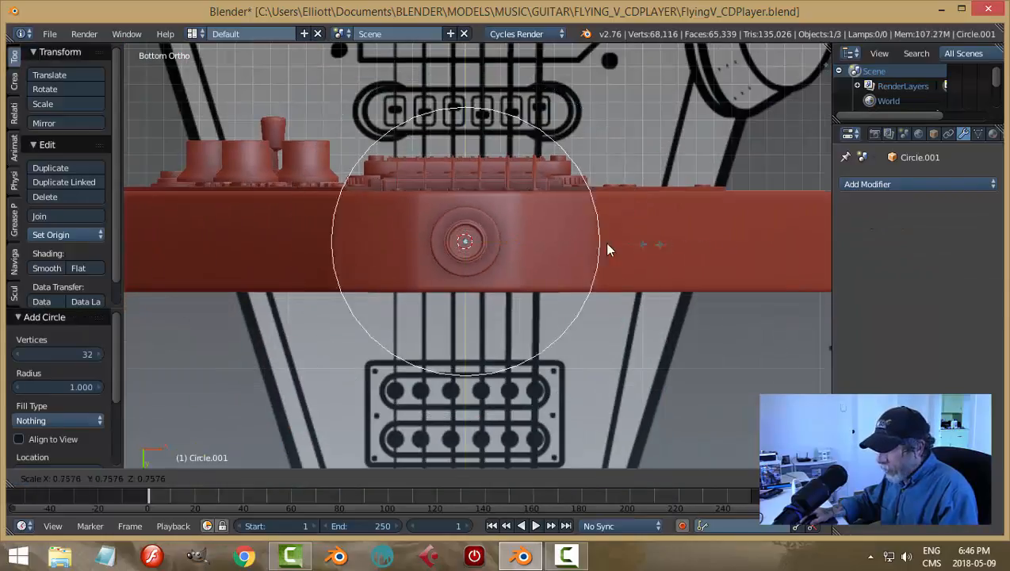
pyautogui.click(502, 245)
# - Move the circle about -0.240 along Z to the peg's end and about 0.205 along X
pyautogui.moveTo(532, 207); pyautogui.dragTo(520, 333, button='middle')
pyautogui.moveTo(467, 203); pyautogui.dragTo(561, 254)
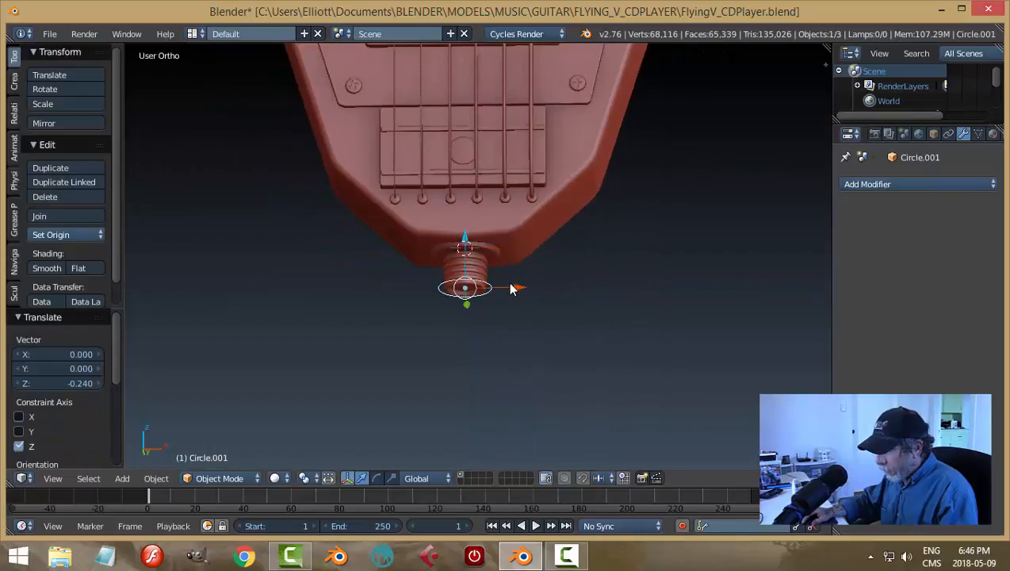
pyautogui.moveTo(511, 289); pyautogui.dragTo(550, 293)
# - Scale the circle to about 0.15 and move it about -0.049 along X onto the flange's rim area
pyautogui.press('ctrl+KP_1')
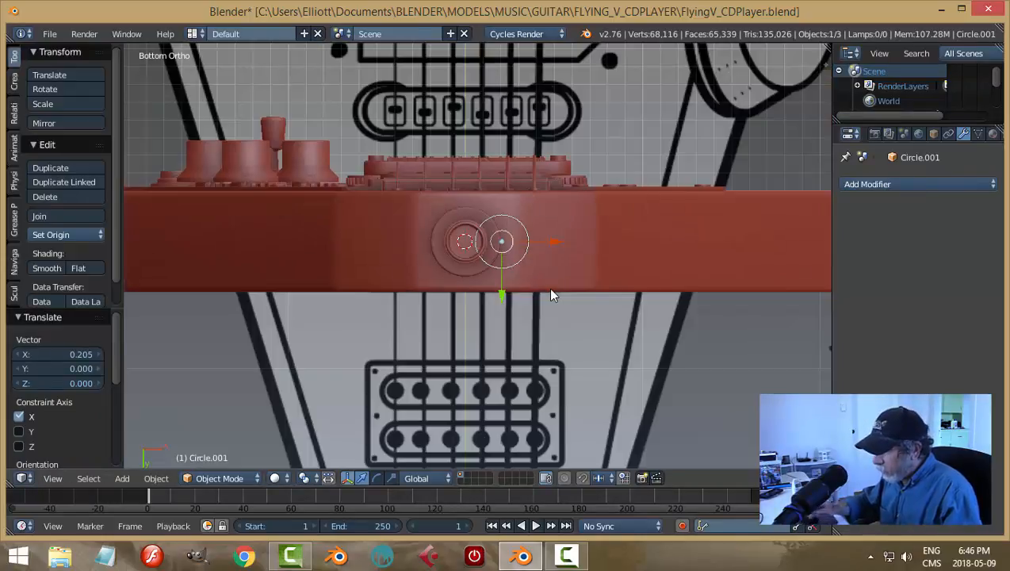
pyautogui.scroll(8, 553, 295)
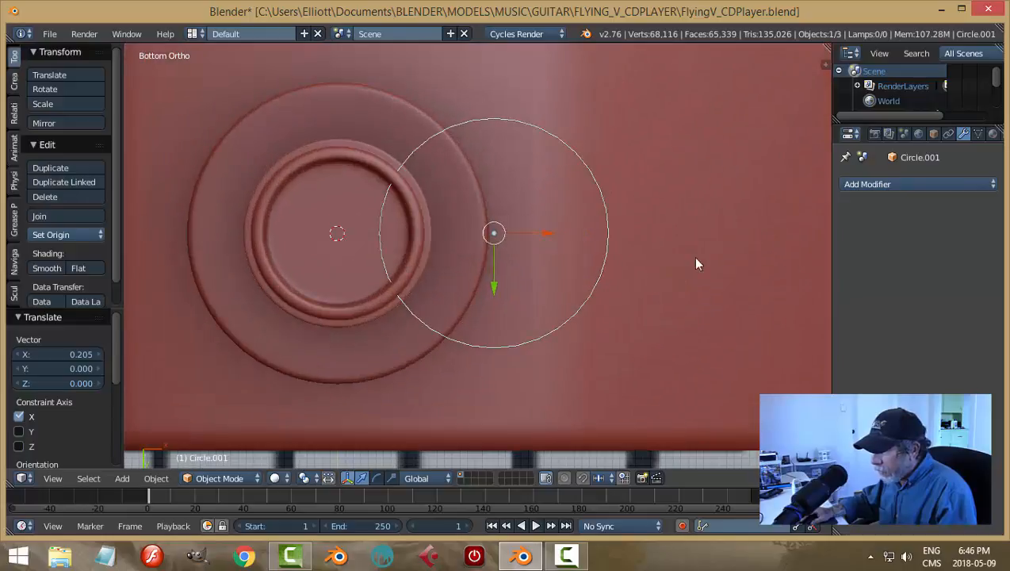
pyautogui.press('s')
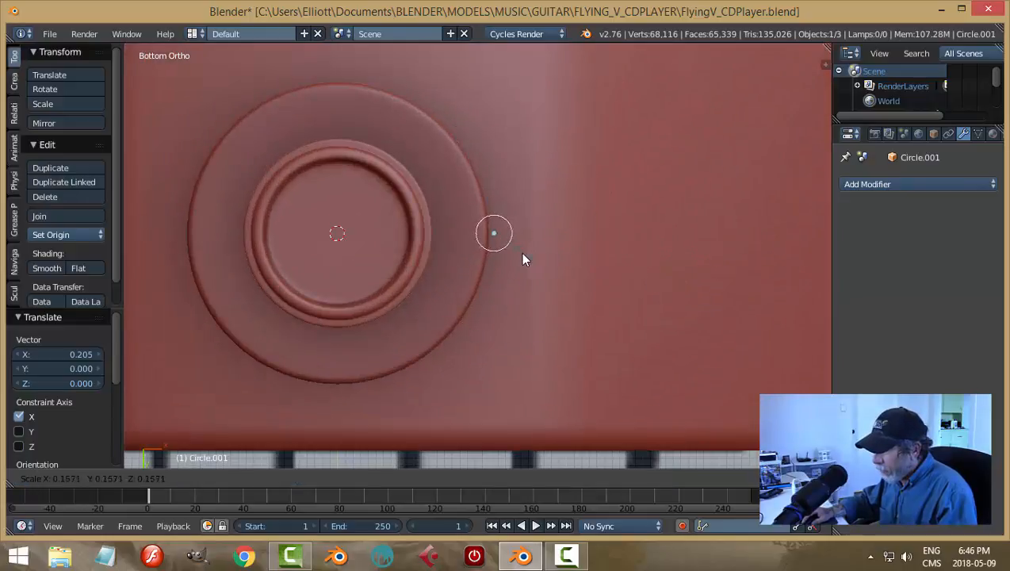
pyautogui.click(520, 252)
pyautogui.moveTo(550, 235); pyautogui.dragTo(515, 241)
# - Move the circle about 0.173 along Z to the flange face and about -0.004 along X between peg and rim
pyautogui.moveTo(527, 286); pyautogui.dragTo(521, 366, button='middle')
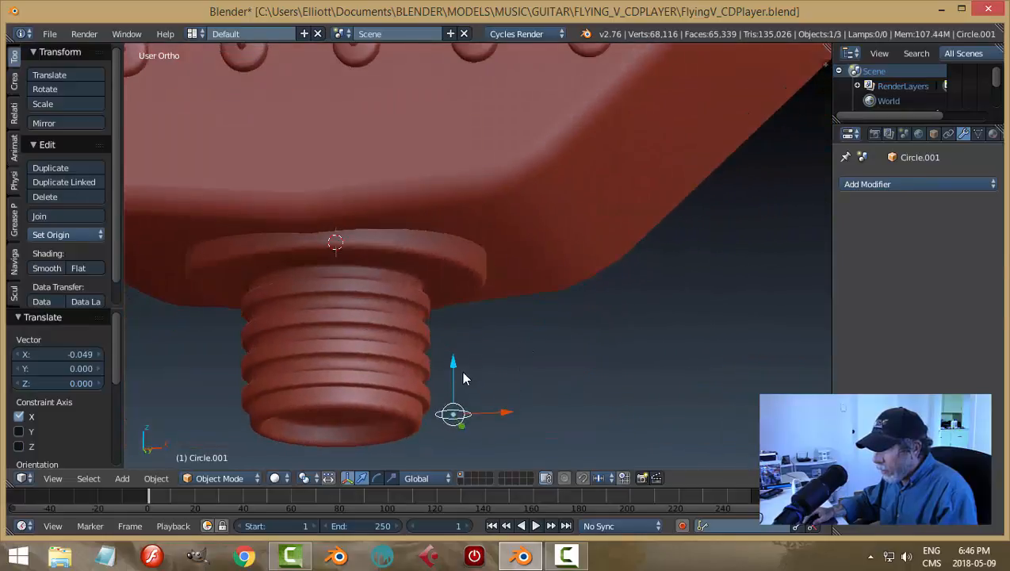
pyautogui.moveTo(451, 362); pyautogui.dragTo(443, 237)
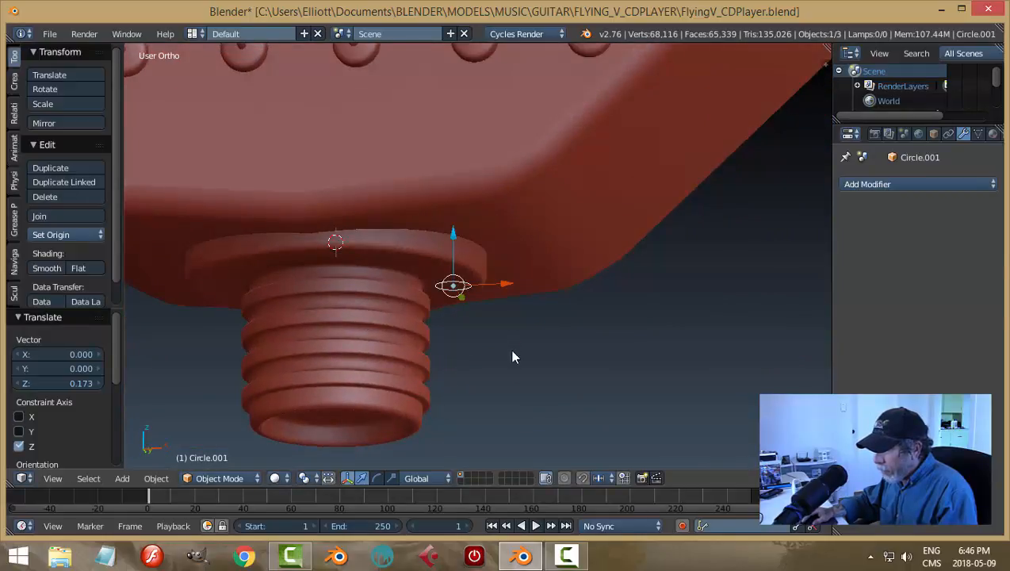
pyautogui.moveTo(513, 356); pyautogui.dragTo(505, 244, button='middle')
pyautogui.moveTo(553, 286); pyautogui.dragTo(503, 315, button='middle')
pyautogui.press('KP_Decimal')
pyautogui.scroll(-4, 535, 353)
pyautogui.press('ctrl+KP_1')
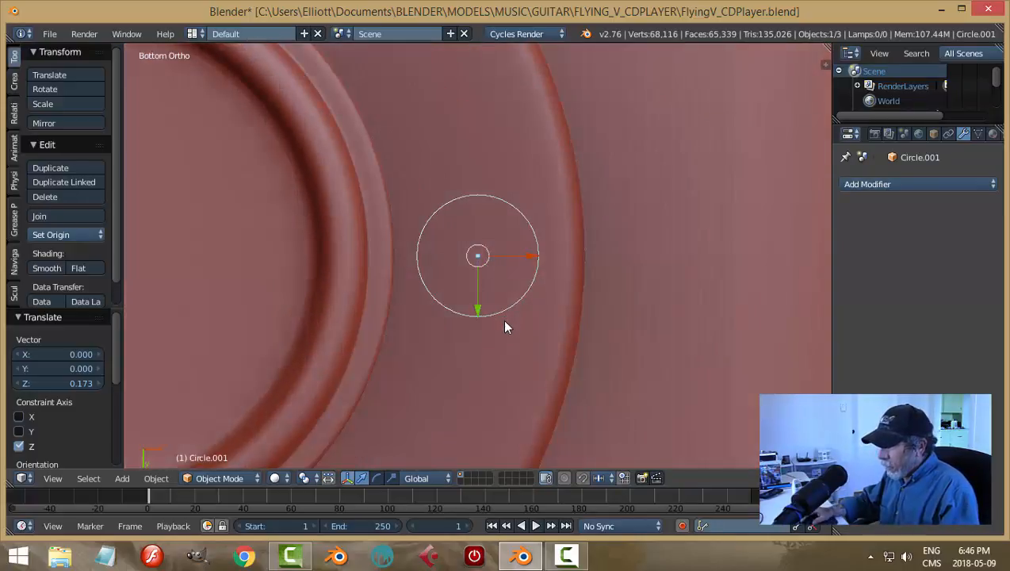
pyautogui.keyDown('shift'); pyautogui.moveTo(522, 336); pyautogui.dragTo(526, 265, button='middle'); pyautogui.keyUp('shift')
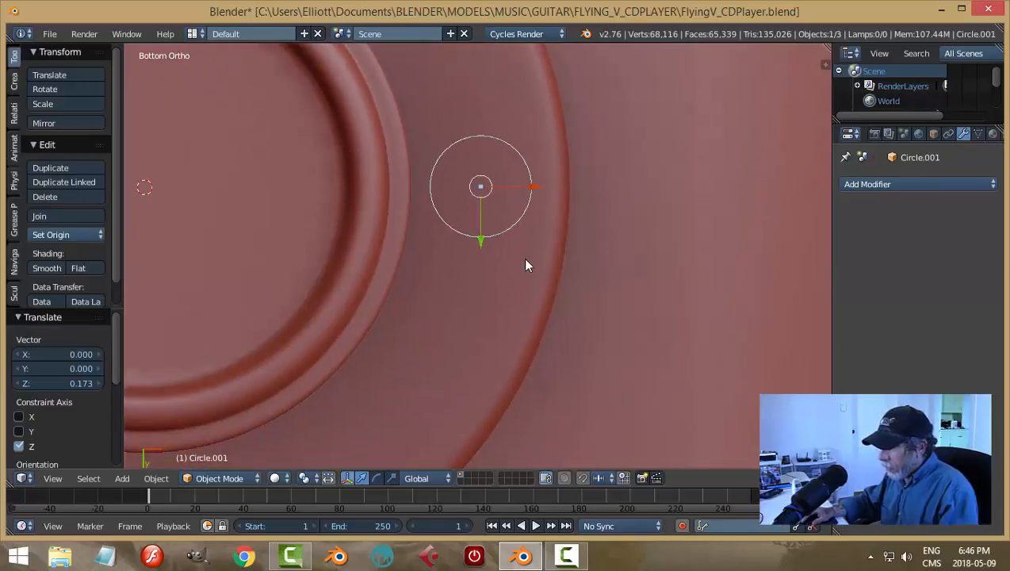
pyautogui.moveTo(538, 189); pyautogui.dragTo(528, 187)
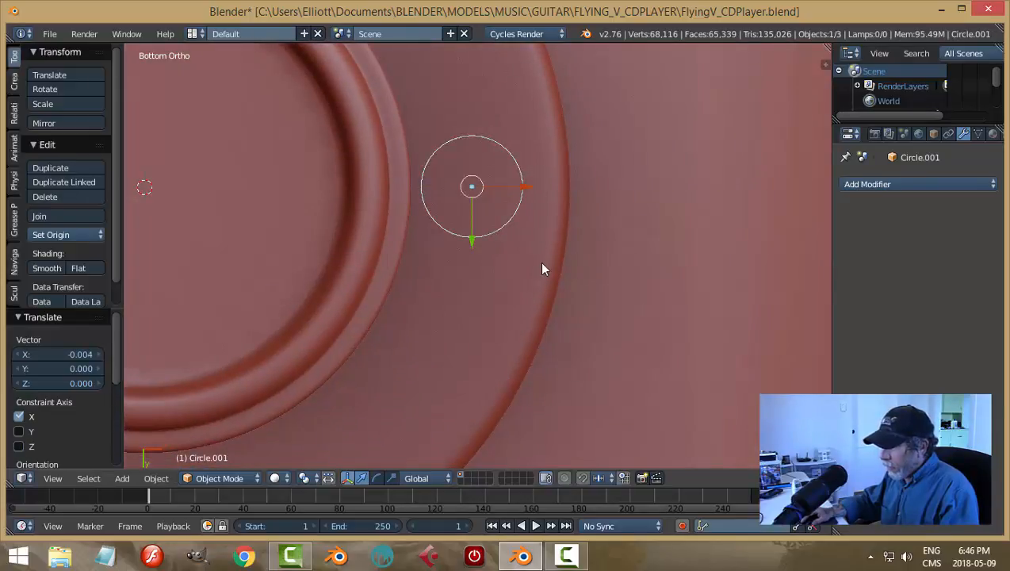
# - In Edit Mode, fill the circle with a face and extrude it about -0.016 along Z
pyautogui.press('Tab')
pyautogui.click(650, 260)
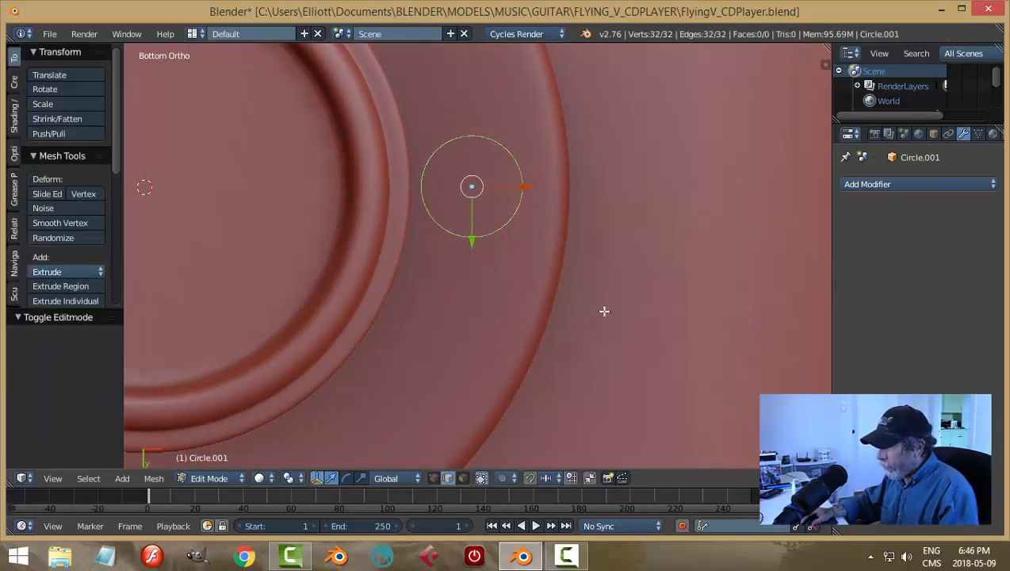
pyautogui.moveTo(583, 335); pyautogui.dragTo(577, 214, button='middle')
pyautogui.press('f')
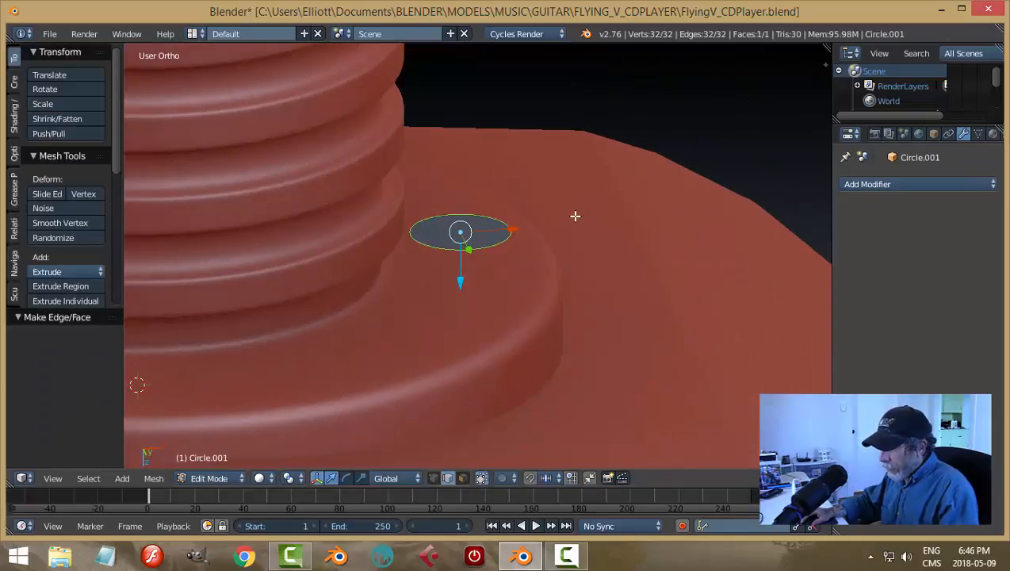
pyautogui.press('e')
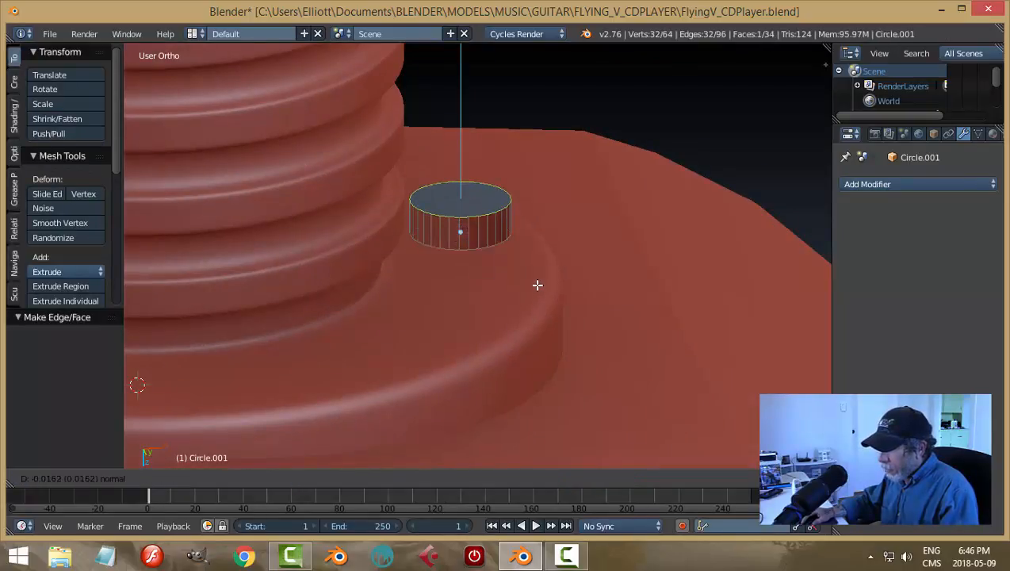
pyautogui.click(538, 285)
# - Bevel the small disc's outer end edge with 2 segments
pyautogui.hotkey('ctrl', 'b')
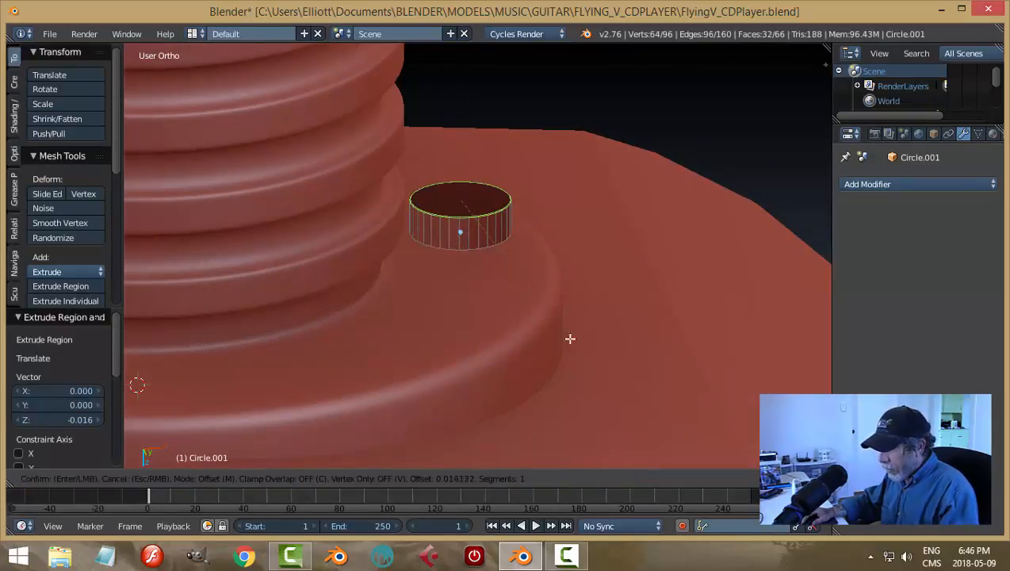
pyautogui.scroll(1, 734, 273)
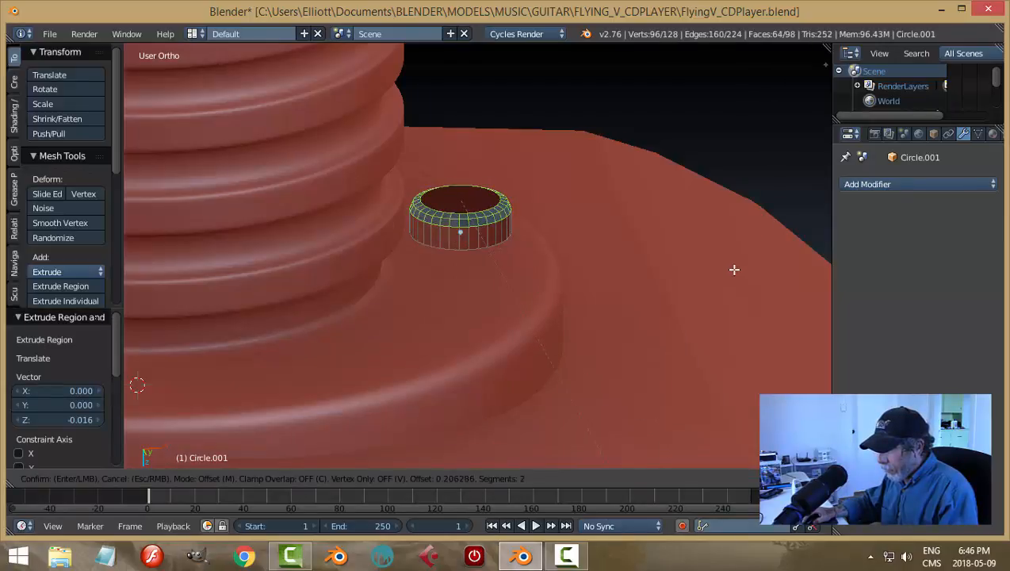
pyautogui.click(734, 270)
# - Recalculate all normals of the disc outward and return to Object Mode
pyautogui.press('a')
pyautogui.press('a')
pyautogui.hotkey('ctrl', 'n')
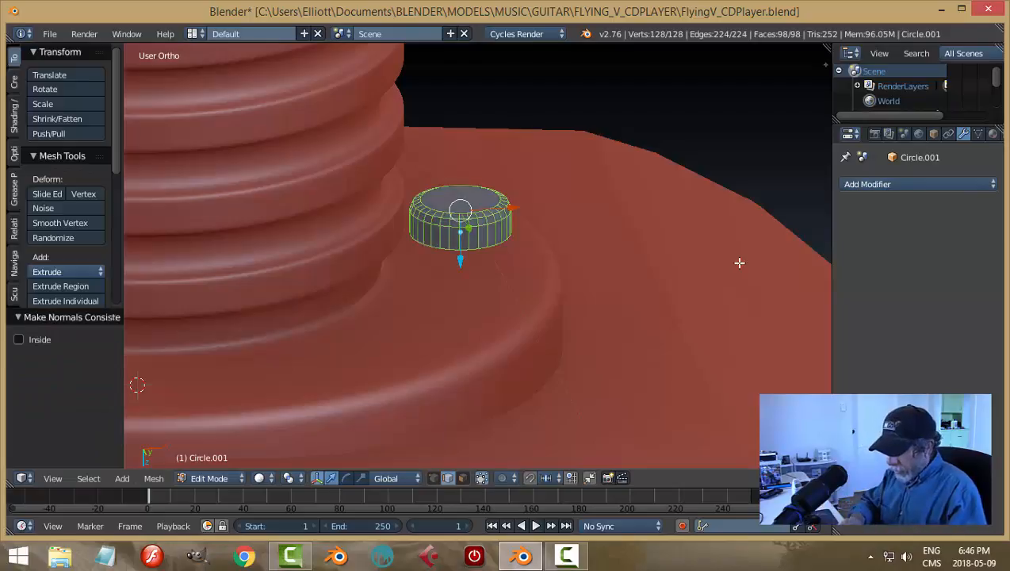
pyautogui.press('a')
pyautogui.press('Tab')
pyautogui.click(613, 263)
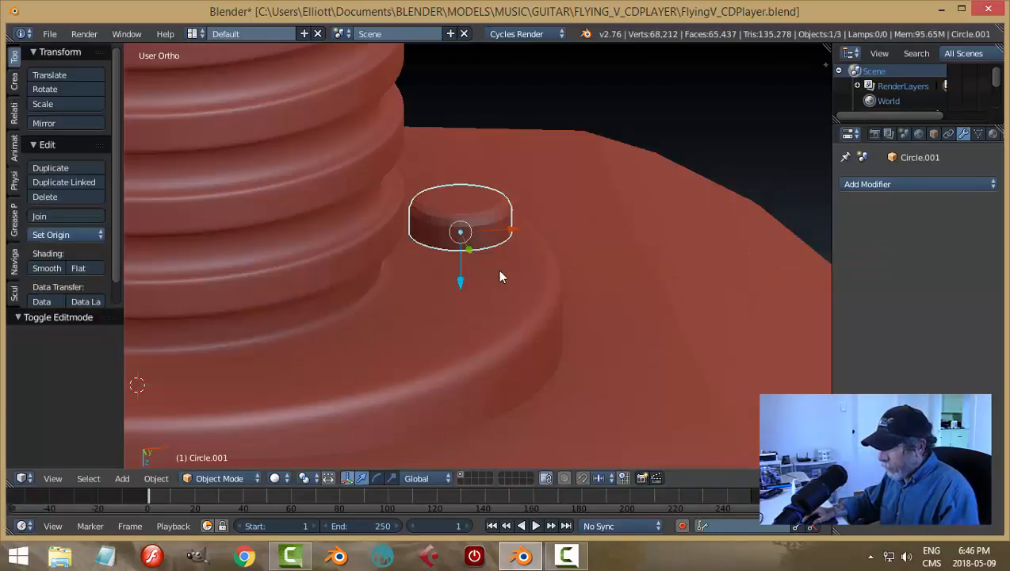
# - Flatten the disc to about 0.7 along Z and sink it toward the flange by about 0.010 and 0.004 along Z
pyautogui.moveTo(462, 283); pyautogui.dragTo(471, 302)
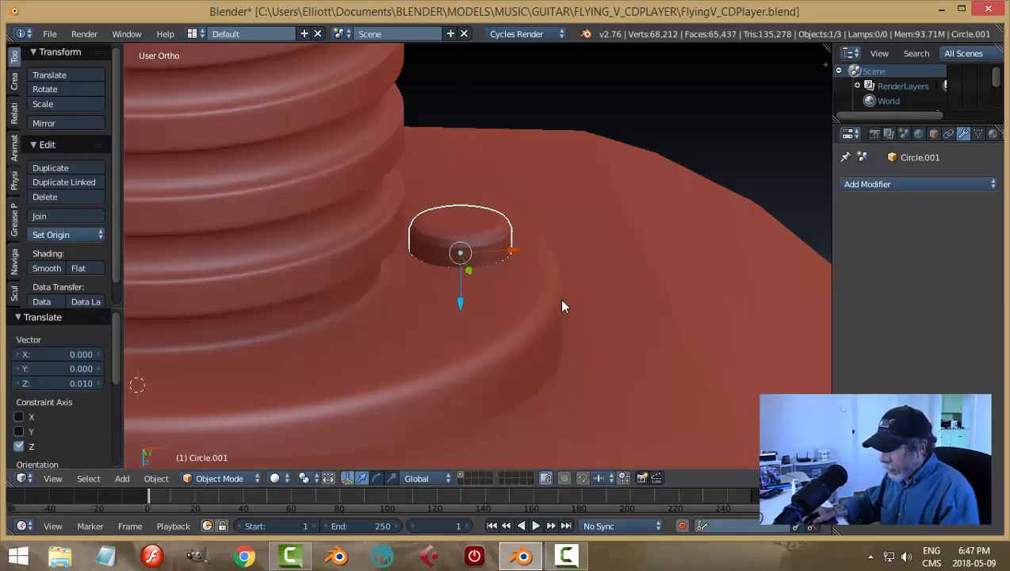
pyautogui.press('s')
pyautogui.press('z')
pyautogui.click(532, 296)
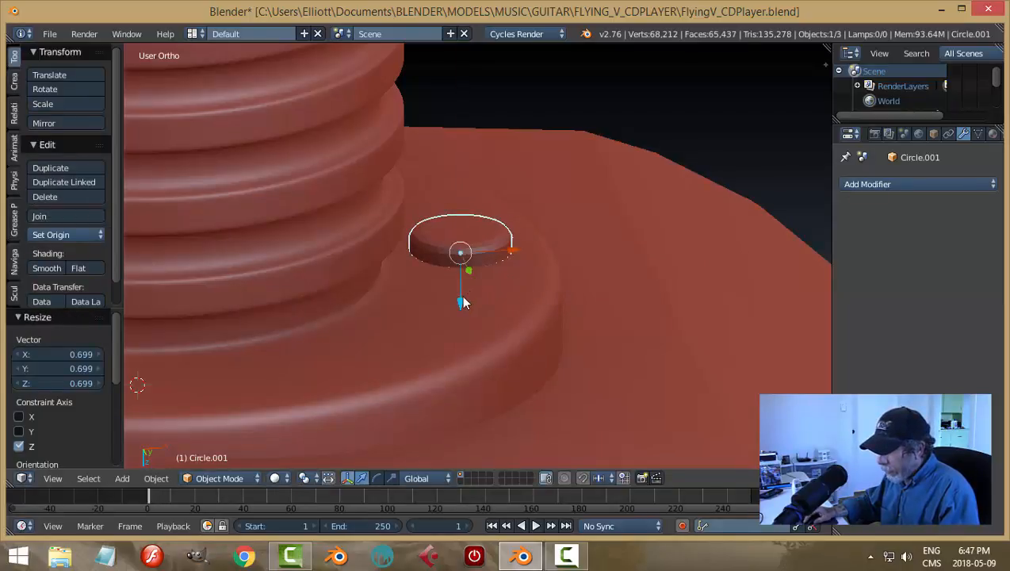
pyautogui.moveTo(462, 298)
pyautogui.mouseDown()
pyautogui.moveTo(463, 284)
pyautogui.moveTo(469, 311)
pyautogui.mouseUp()
# - Snap the 3D cursor to the disc and add a mesh cube there
pyautogui.hotkey('shift', 's')
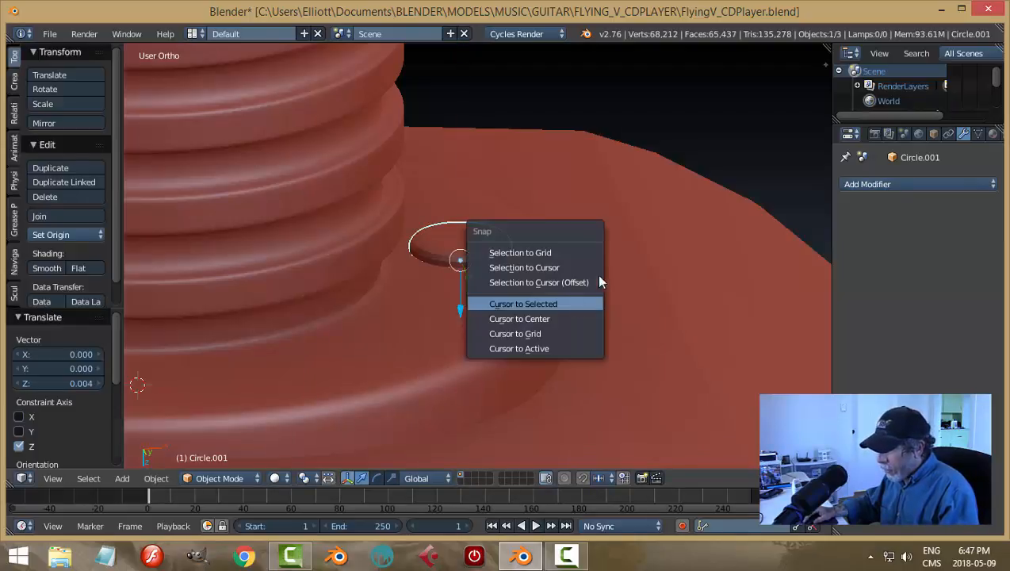
pyautogui.click(577, 304)
pyautogui.scroll(-3, 604, 218)
pyautogui.moveTo(603, 213); pyautogui.dragTo(585, 277, button='middle')
pyautogui.scroll(-3, 585, 277)
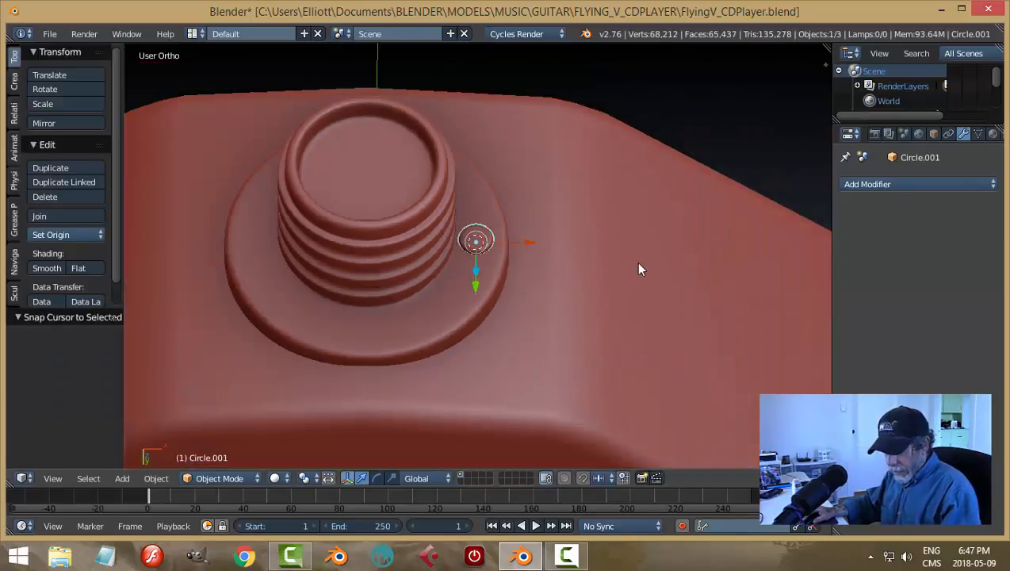
pyautogui.scroll(4, 584, 280)
pyautogui.scroll(-2, 584, 279)
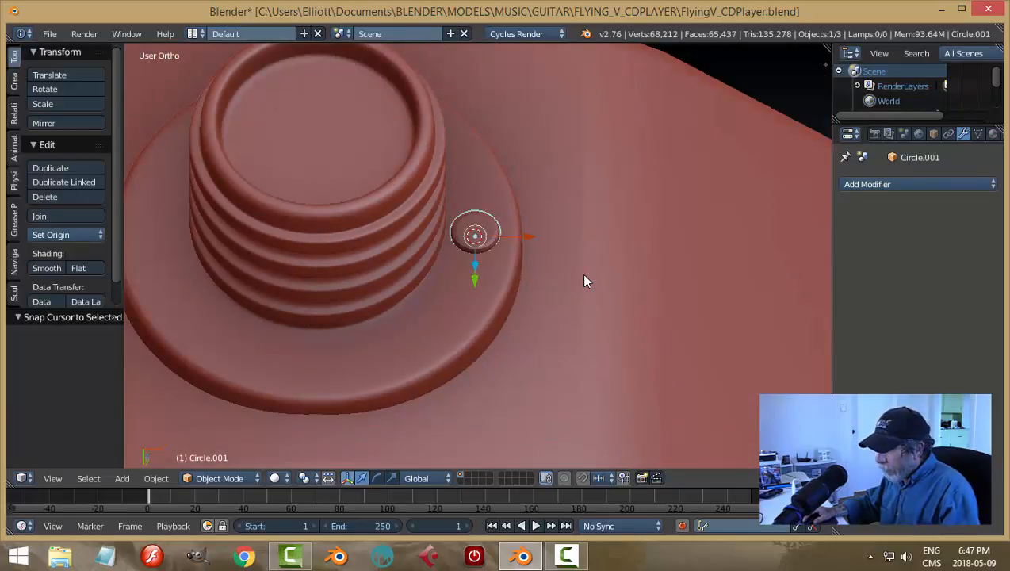
pyautogui.hotkey('shift', 'a')
pyautogui.moveTo(584, 276)
pyautogui.click(631, 289)
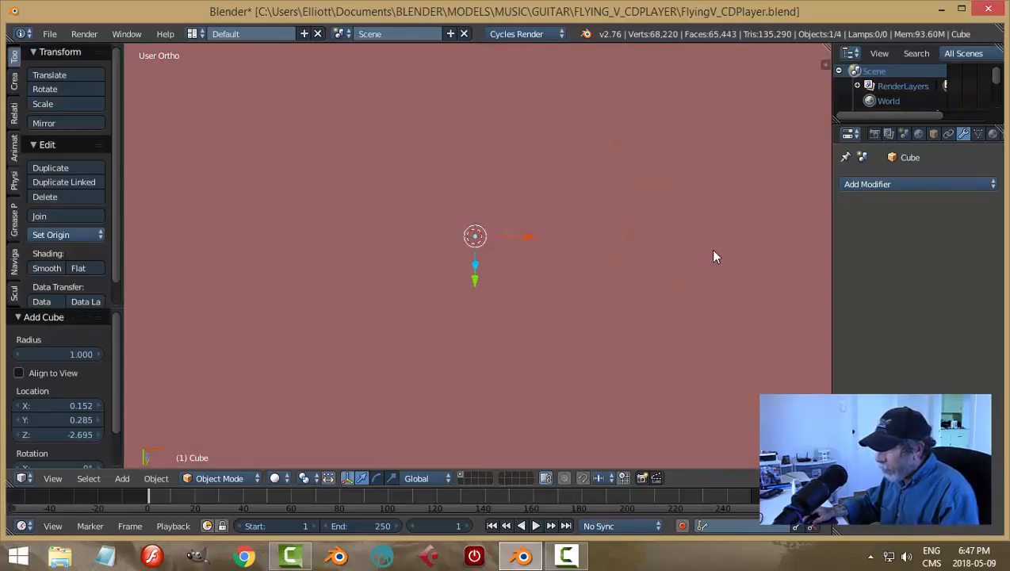
# - Scale the cube to about 0.024, and again by about 0.471 so it fits within the disc
pyautogui.press('s')
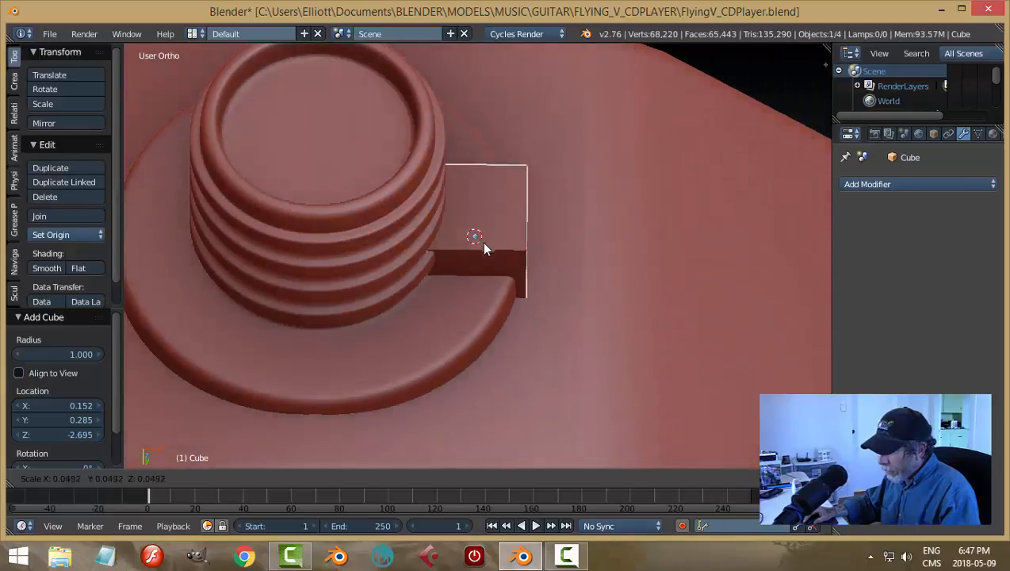
pyautogui.click(481, 243)
pyautogui.press('KP_Decimal')
pyautogui.scroll(-5, 480, 244)
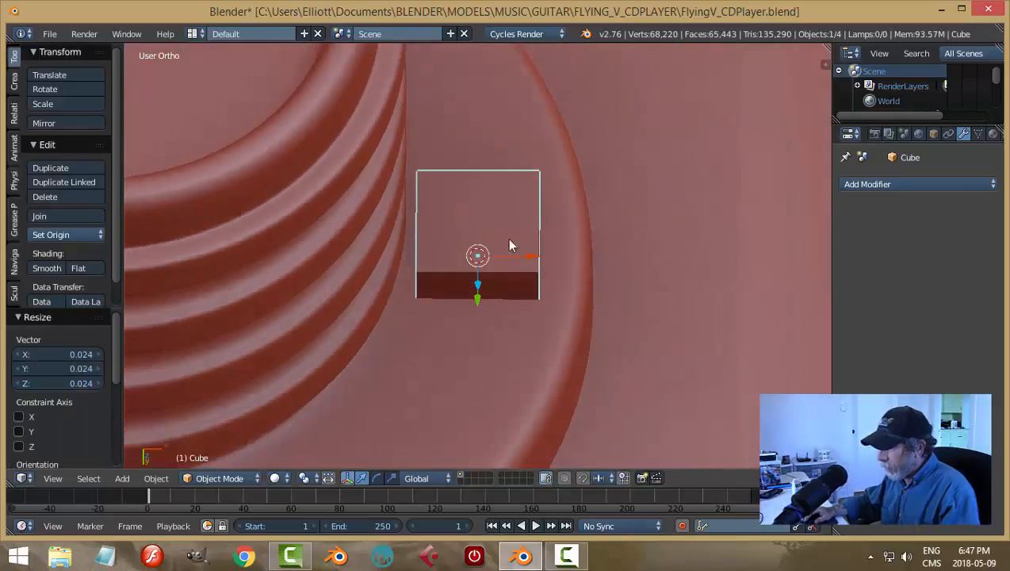
pyautogui.press('s')
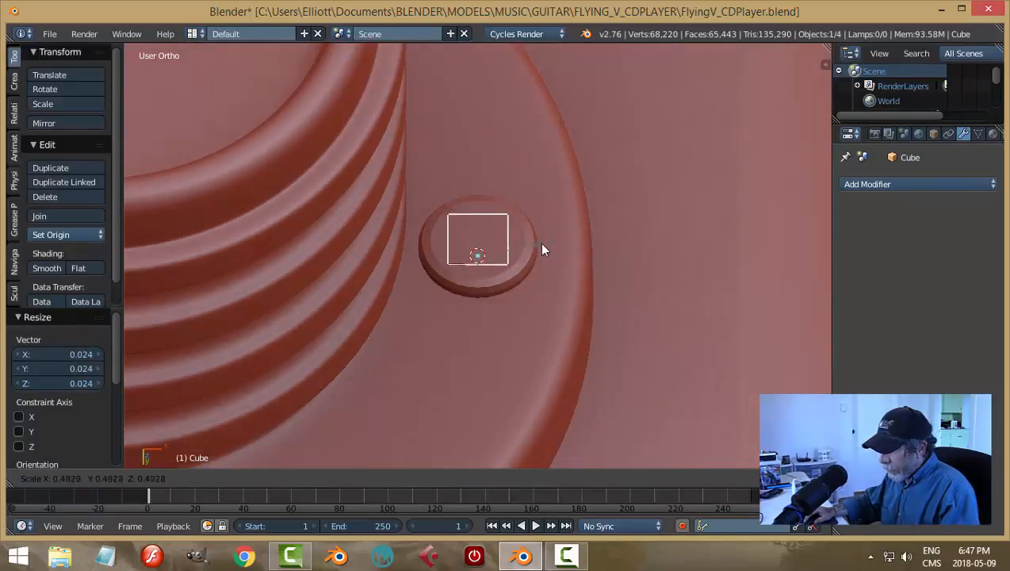
pyautogui.click(540, 244)
# - Narrow the cube to about 0.35 along the Y axis to form a thin slot cutter
pyautogui.moveTo(604, 226); pyautogui.dragTo(605, 267, button='middle')
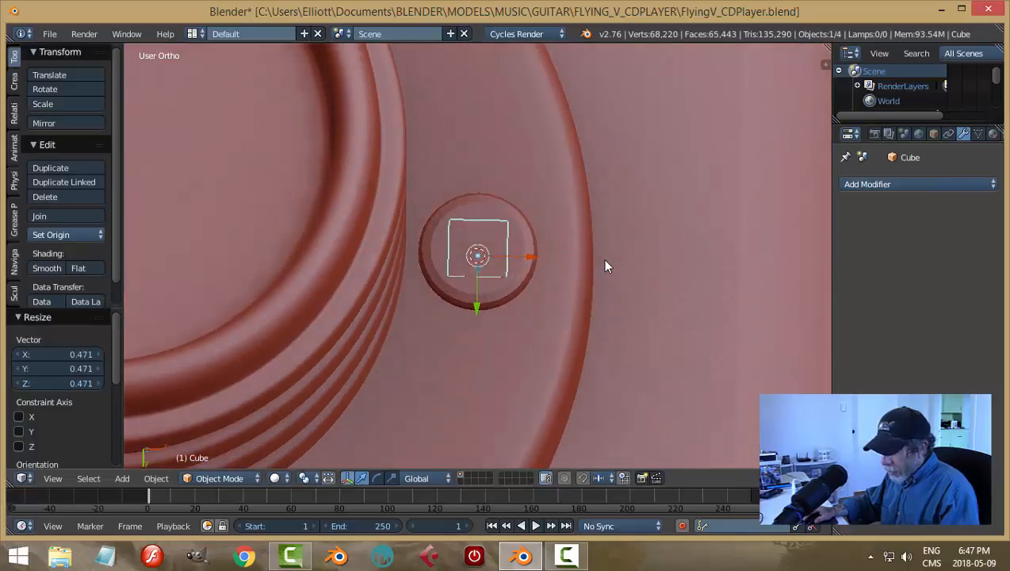
pyautogui.press('s')
pyautogui.press('y')
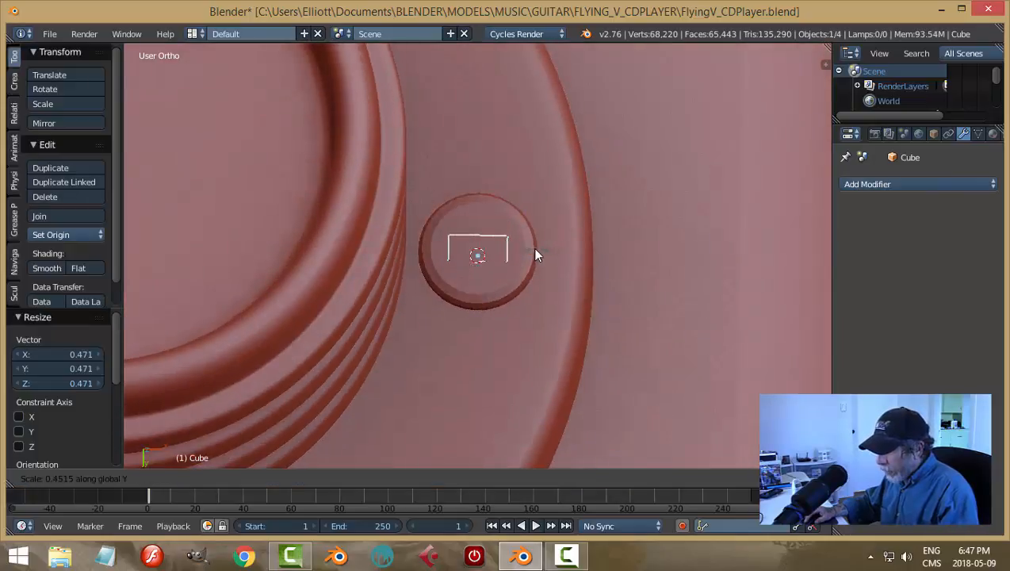
pyautogui.click(522, 252)
# - Move the slot cutter by about -0.018 along Z and stretch it by about 1.332 along X
pyautogui.moveTo(545, 304); pyautogui.dragTo(479, 288, button='middle')
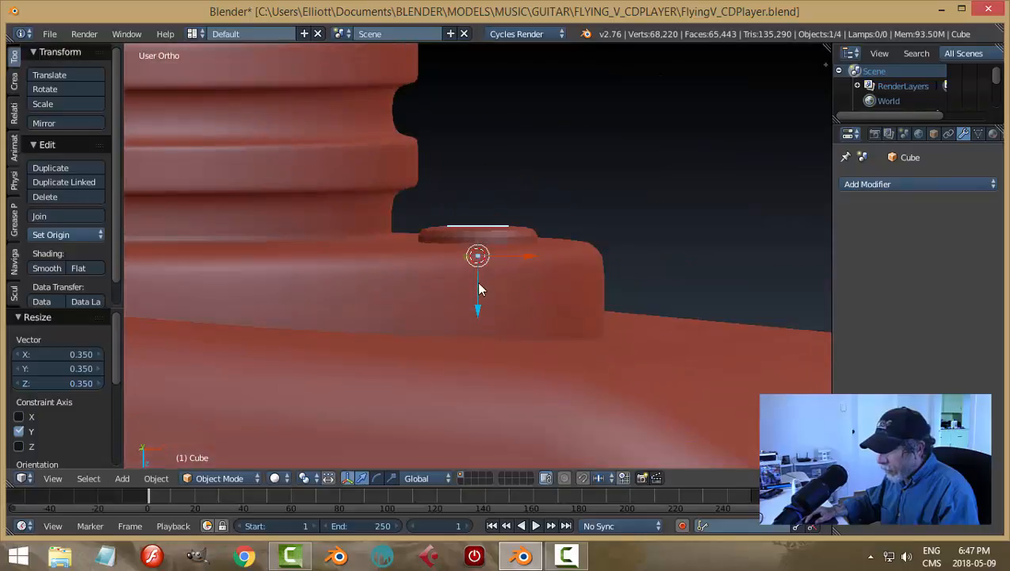
pyautogui.moveTo(480, 306); pyautogui.dragTo(535, 252)
pyautogui.moveTo(535, 252); pyautogui.dragTo(603, 330, button='middle')
pyautogui.press('s')
pyautogui.press('x')
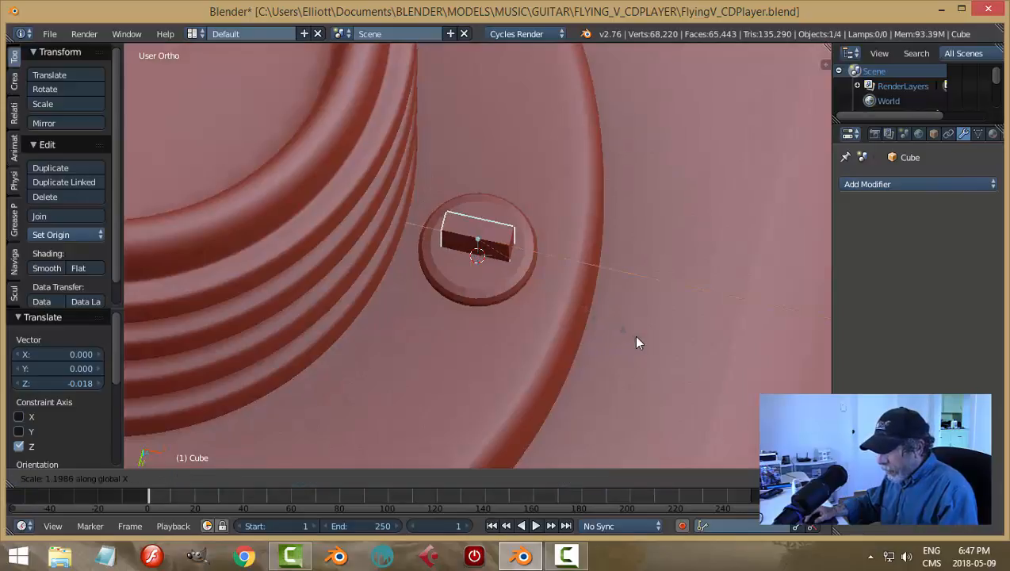
pyautogui.click(648, 345)
pyautogui.moveTo(648, 306); pyautogui.dragTo(632, 224, button='middle')
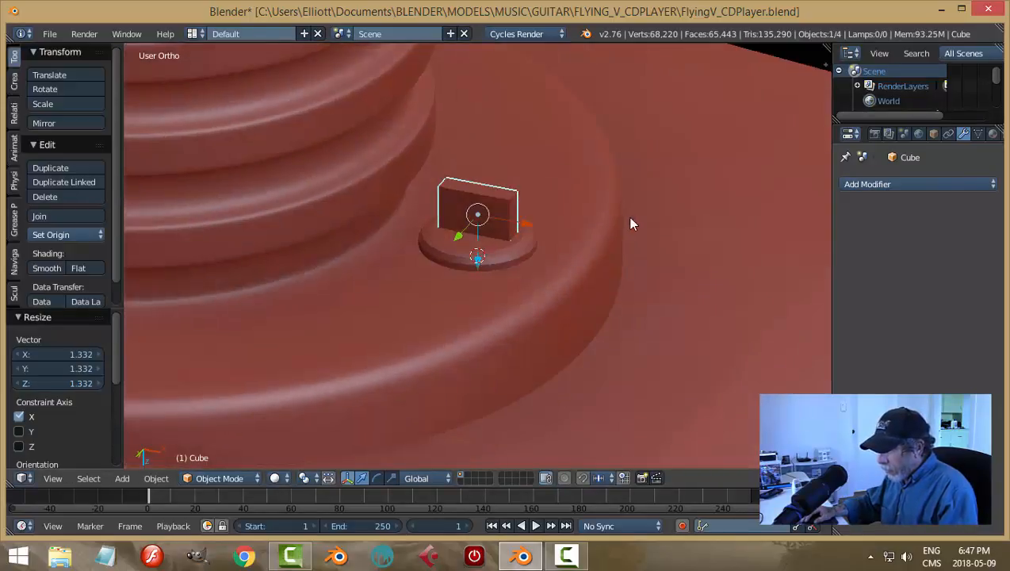
# - Cut the slot into the disc with a Boolean modifier set to Difference using the Cube, and apply it
pyautogui.rightClick(499, 259)
pyautogui.click(853, 184)
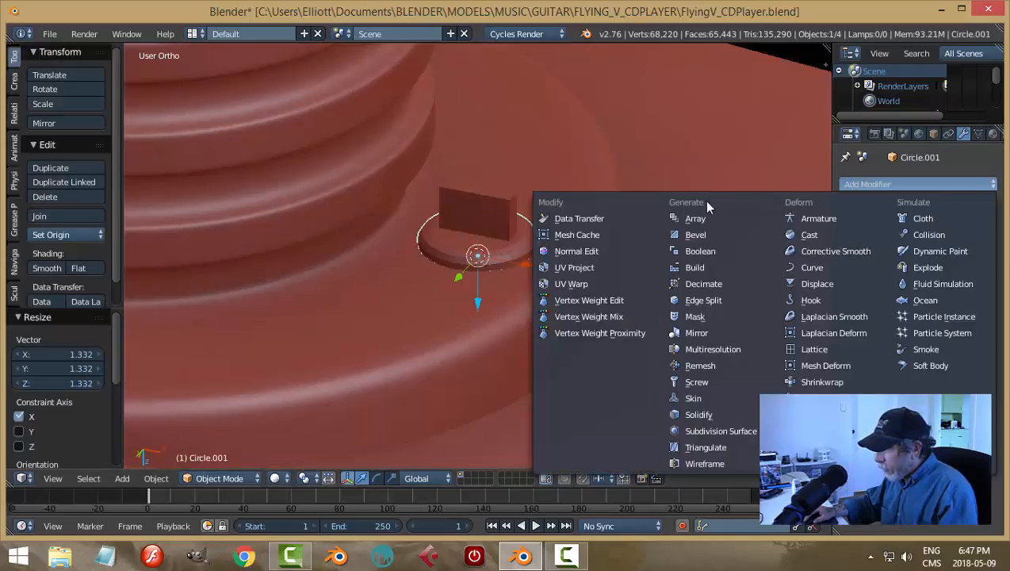
pyautogui.click(701, 251)
pyautogui.click(856, 269)
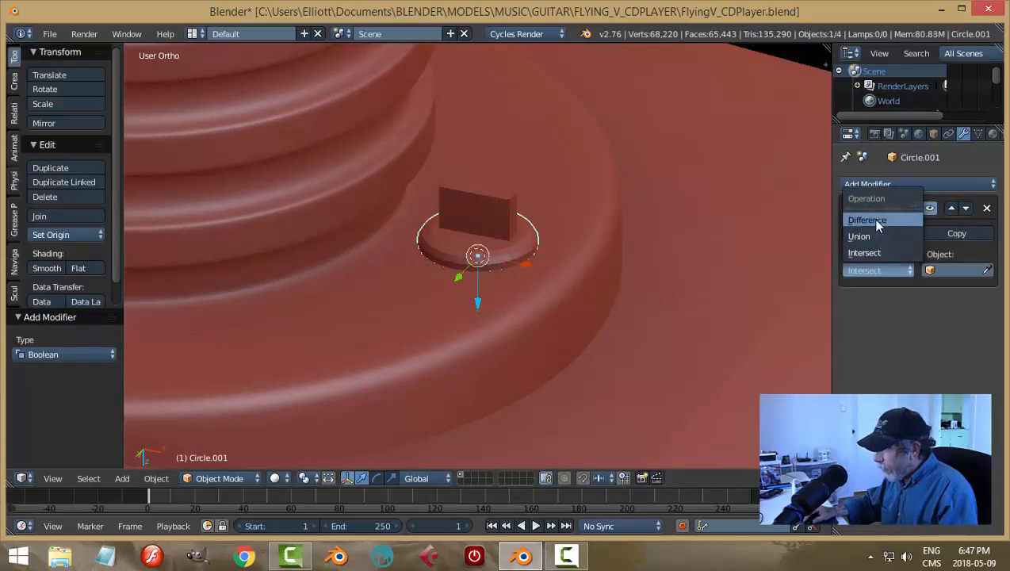
pyautogui.click(872, 220)
pyautogui.click(478, 210)
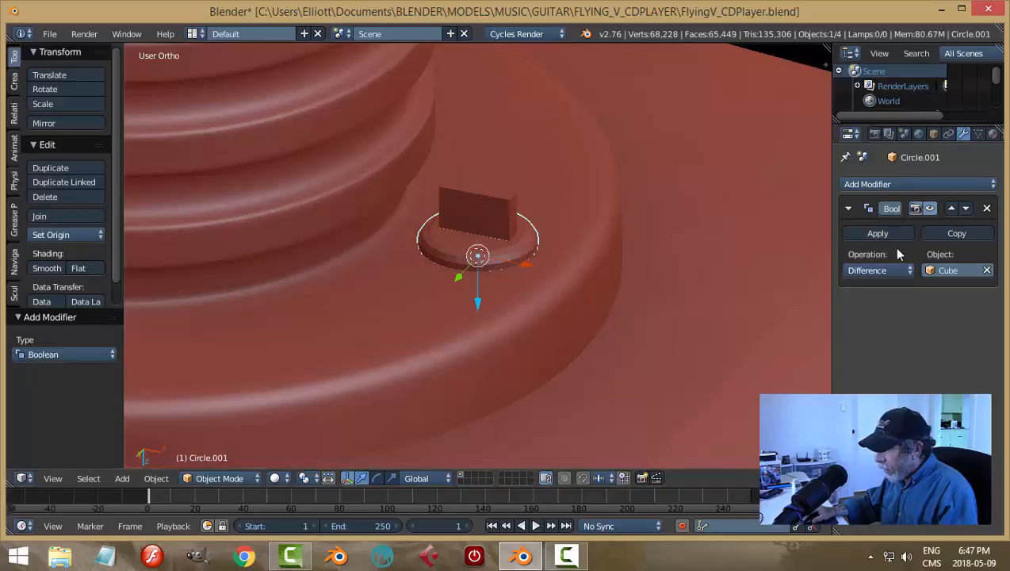
pyautogui.click(878, 234)
# - Hide the cube temporarily to inspect the slot cut into the disc, and unhide it
pyautogui.rightClick(501, 210)
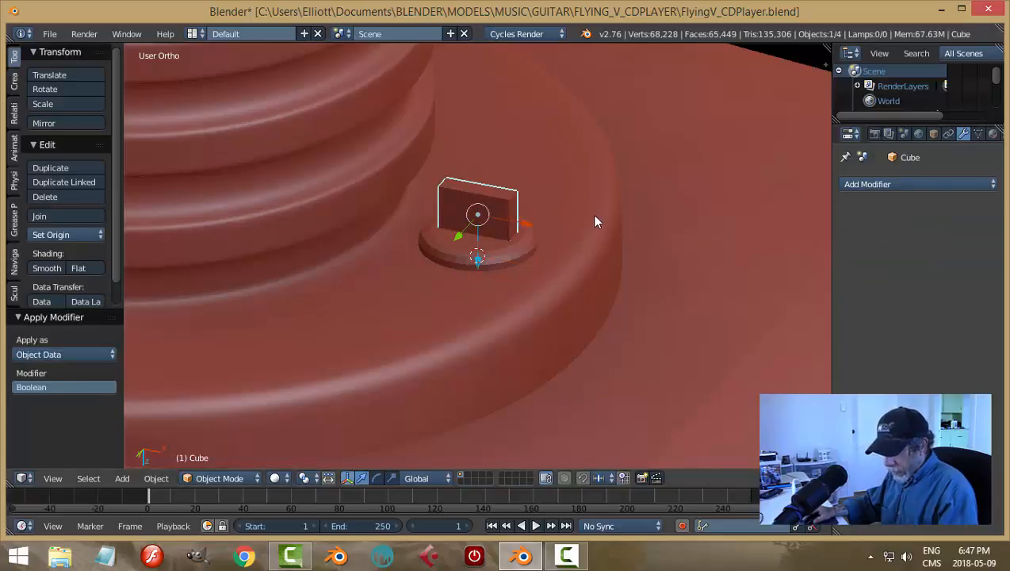
pyautogui.press('h')
pyautogui.moveTo(521, 232); pyautogui.dragTo(529, 201, button='middle')
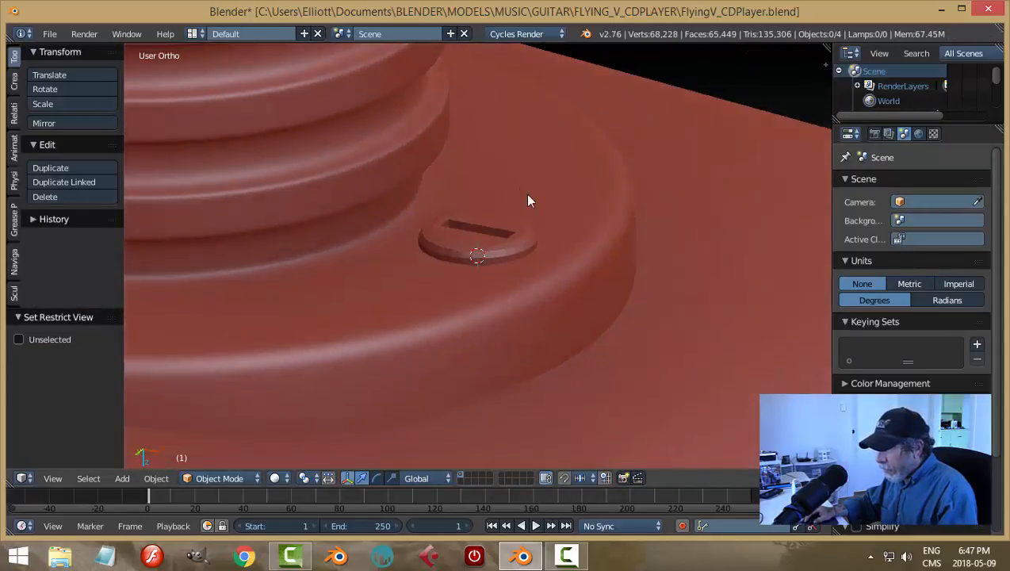
pyautogui.hotkey('alt', 'h')
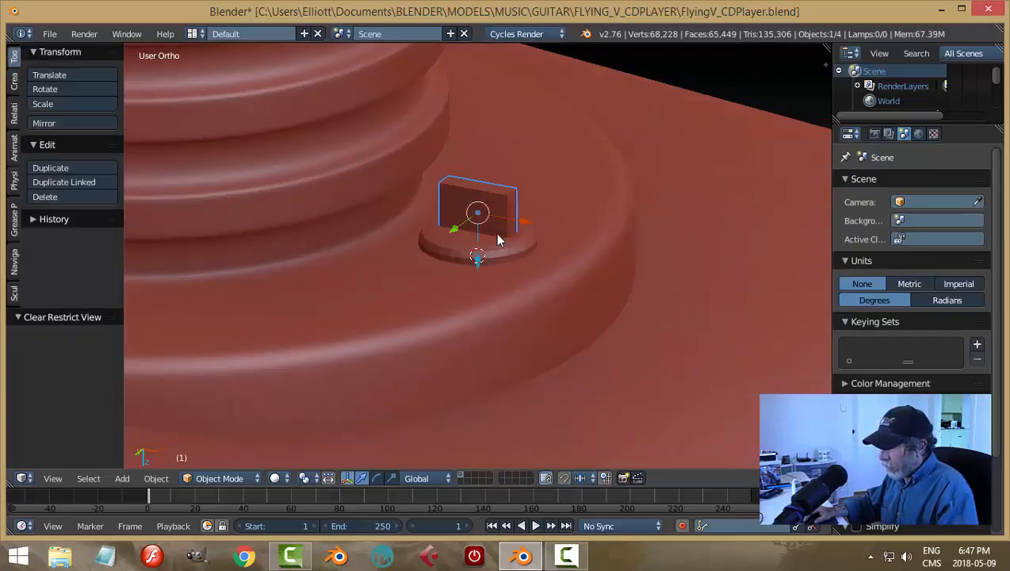
# - Delete the cutter cube from the slotted disc
pyautogui.rightClick(506, 199)
pyautogui.press('x')
pyautogui.click(486, 193)
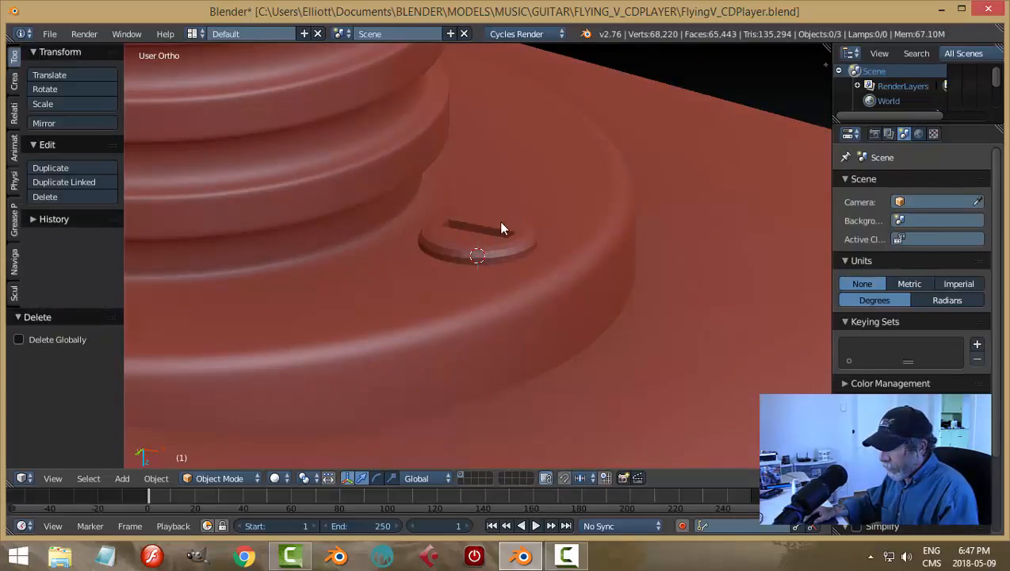
# - Shade the slotted screw head smooth and enable Auto Smooth with an angle of 65°
pyautogui.rightClick(532, 240)
pyautogui.click(54, 270)
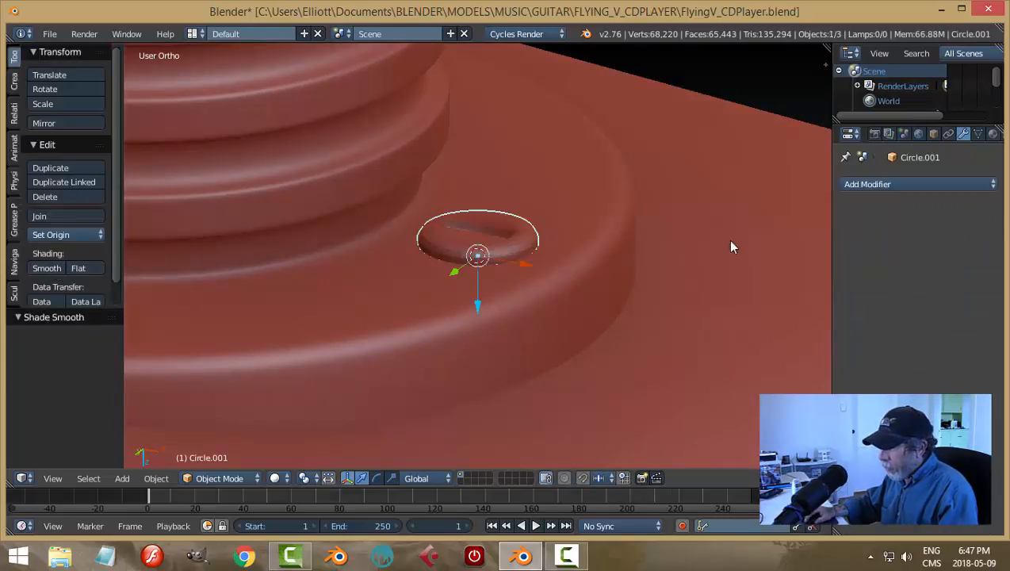
pyautogui.moveTo(566, 252); pyautogui.dragTo(552, 323, button='middle')
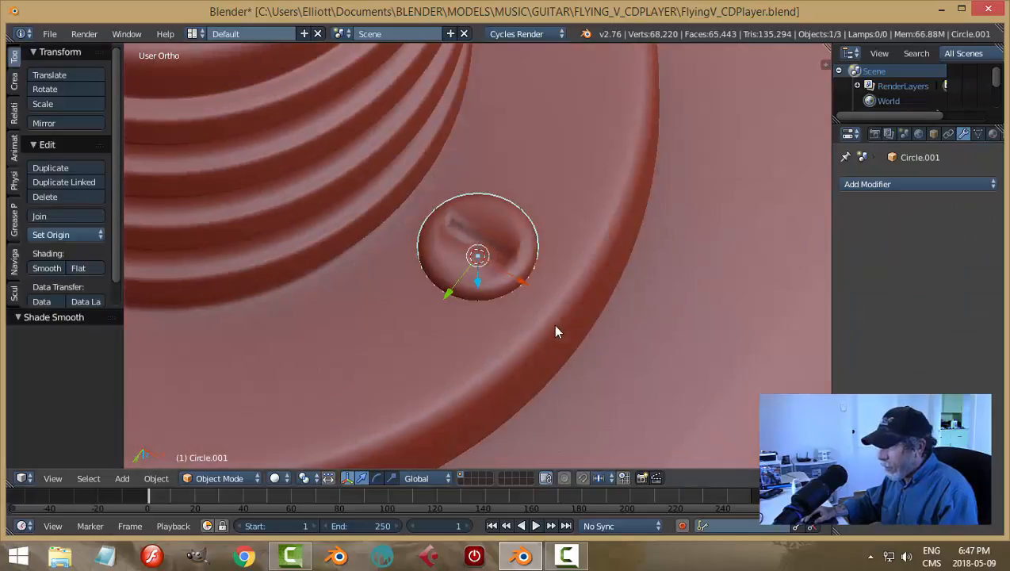
pyautogui.click(978, 135)
pyautogui.click(846, 229)
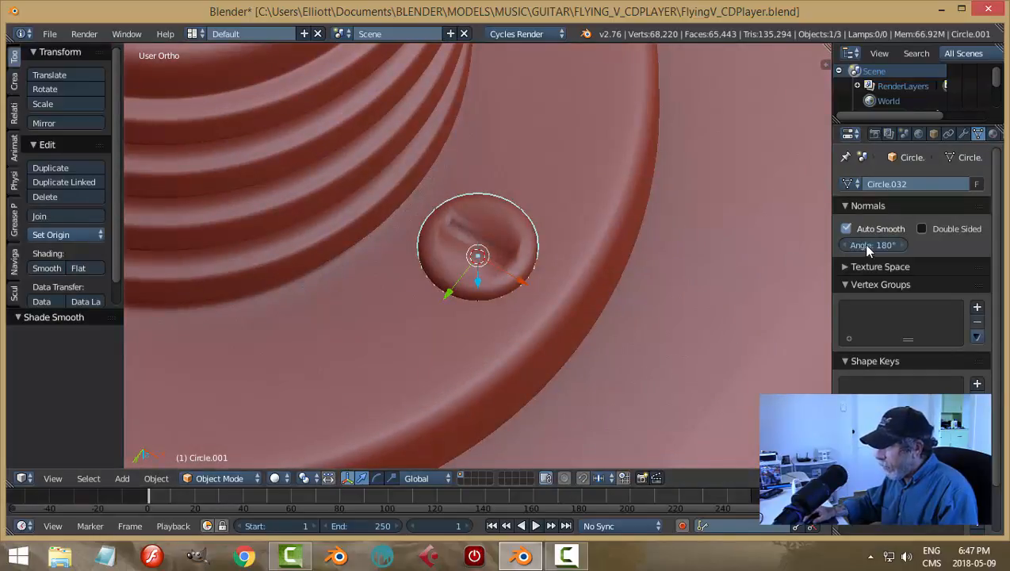
pyautogui.click(868, 246)
pyautogui.write('65')
pyautogui.press('Return')
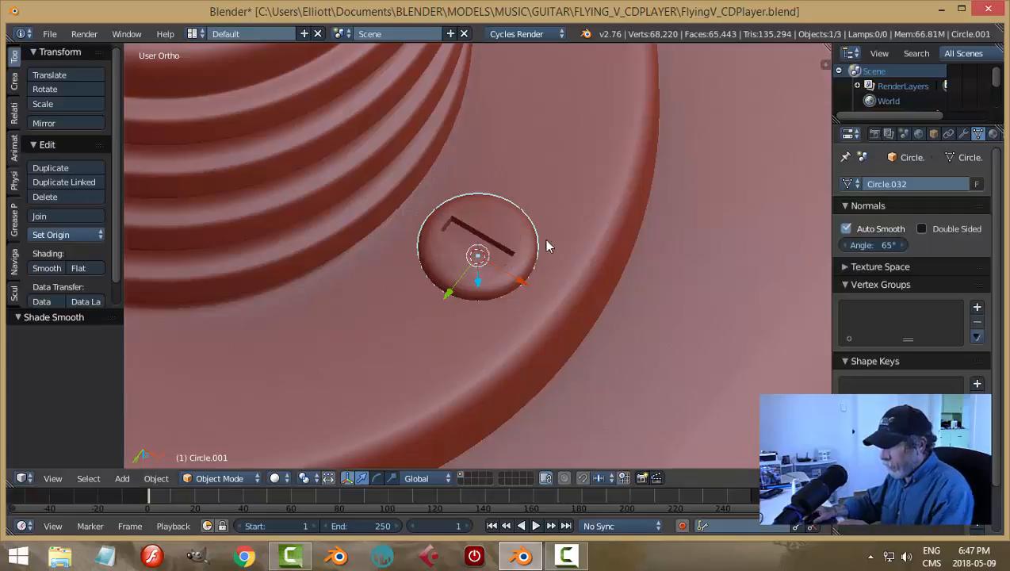
# - Rotate the slotted screw head by about -50° around the Z axis
pyautogui.press('a')
pyautogui.scroll(-4, 622, 246)
pyautogui.moveTo(581, 277); pyautogui.dragTo(491, 255, button='middle')
pyautogui.rightClick(485, 250)
pyautogui.moveTo(577, 246); pyautogui.dragTo(576, 288, button='middle')
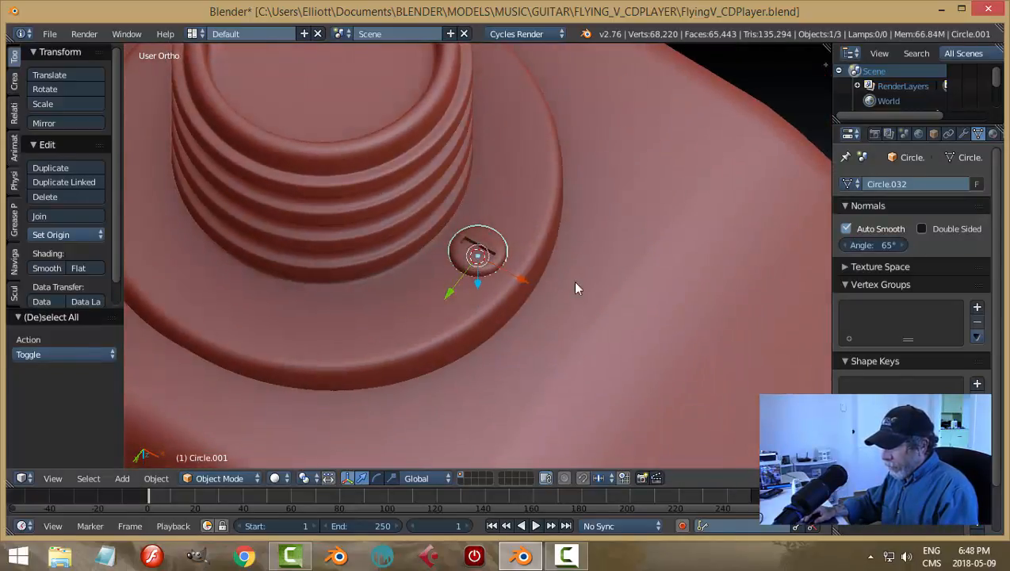
pyautogui.press('r')
pyautogui.press('z')
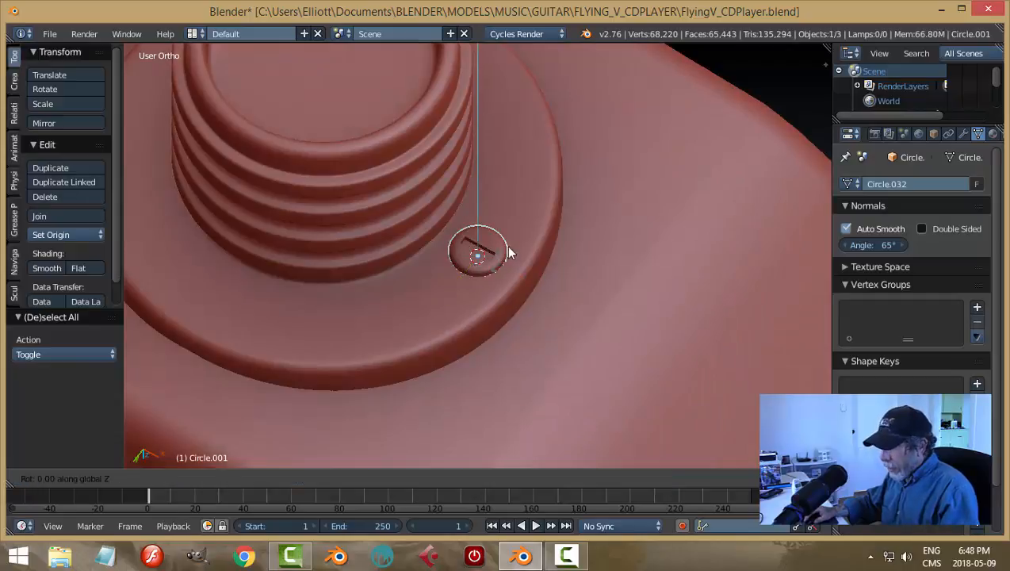
pyautogui.click(515, 236)
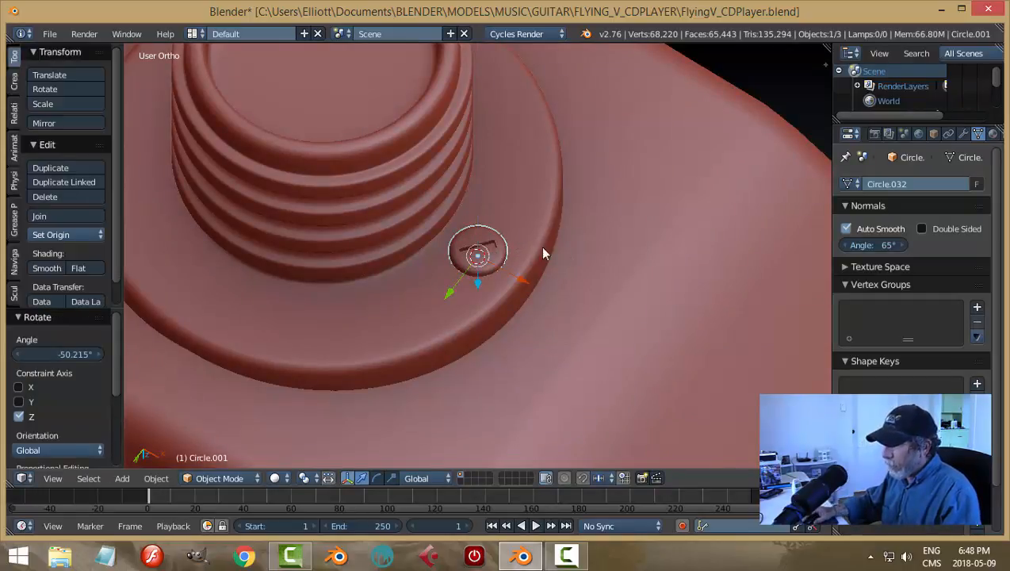
# - Snap the 3D cursor to the centre of the flanged peg
pyautogui.rightClick(478, 166)
pyautogui.hotkey('shift', 's')
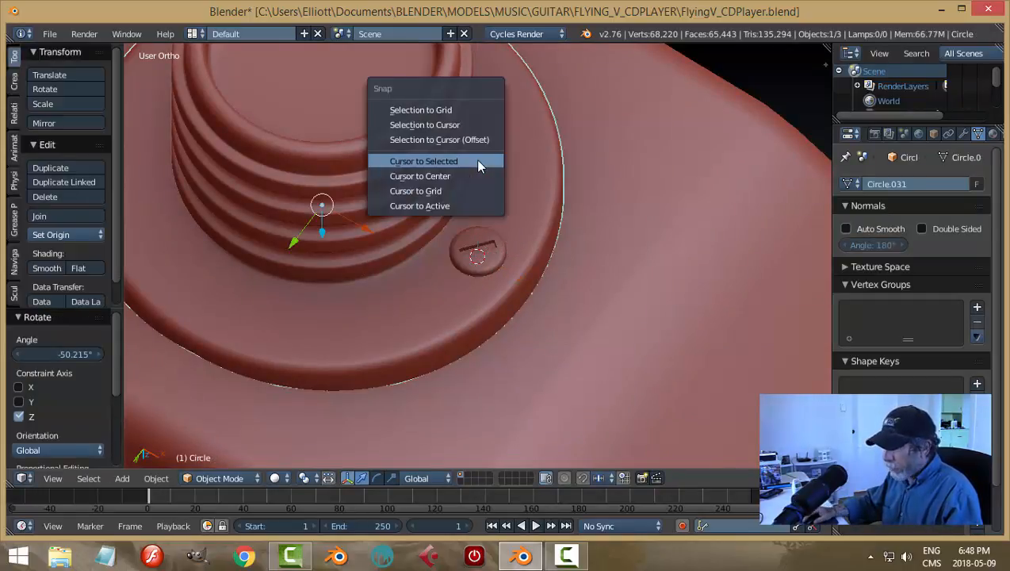
pyautogui.click(478, 165)
# - Mirror the screw head across X with a Mirror modifier using the flanged peg as the mirror object, and apply it
pyautogui.rightClick(487, 243)
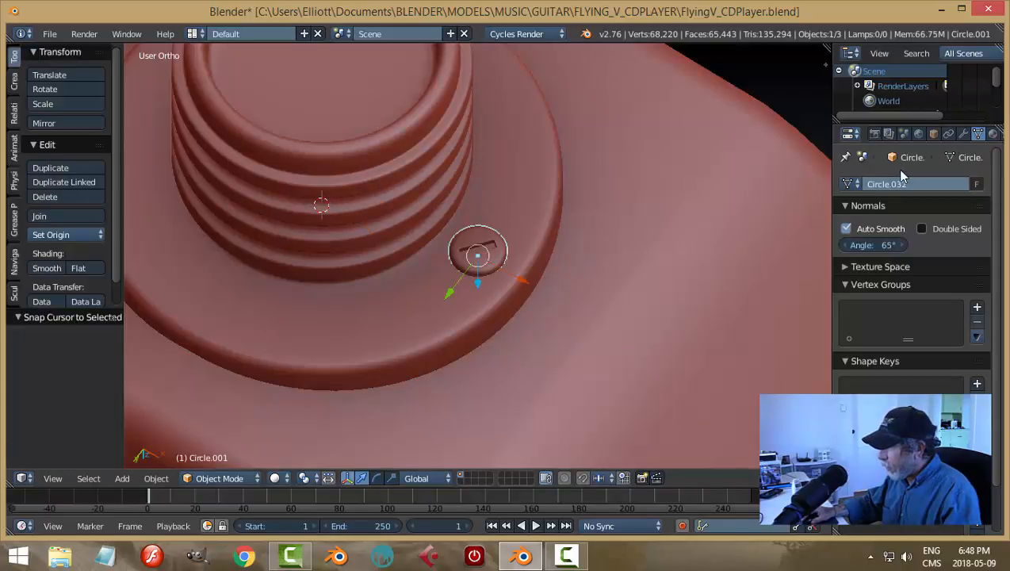
pyautogui.scroll(-3, 713, 232)
pyautogui.click(963, 134)
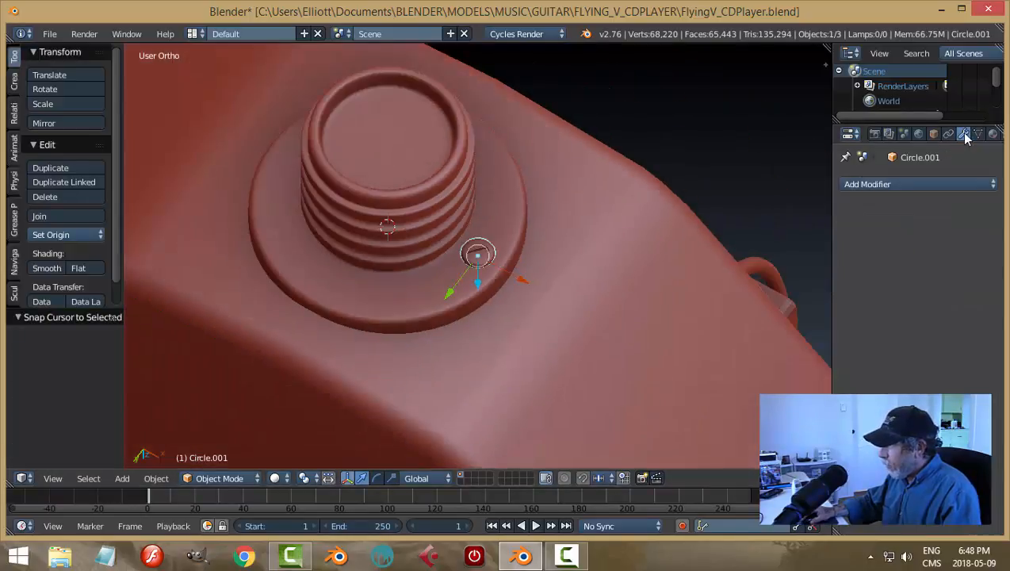
pyautogui.click(870, 185)
pyautogui.click(698, 333)
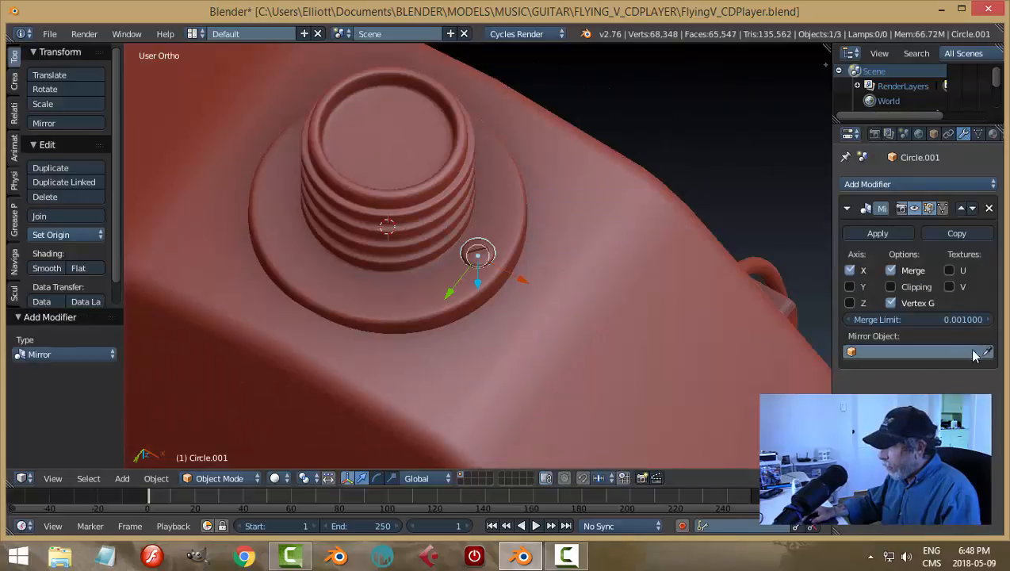
pyautogui.click(986, 350)
pyautogui.click(426, 162)
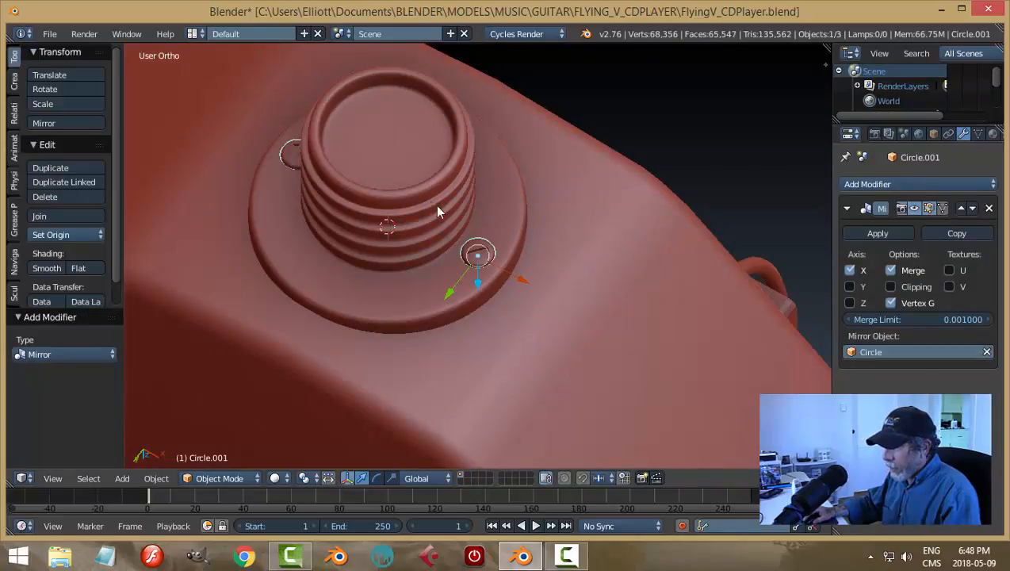
pyautogui.moveTo(437, 206); pyautogui.dragTo(484, 198, button='middle')
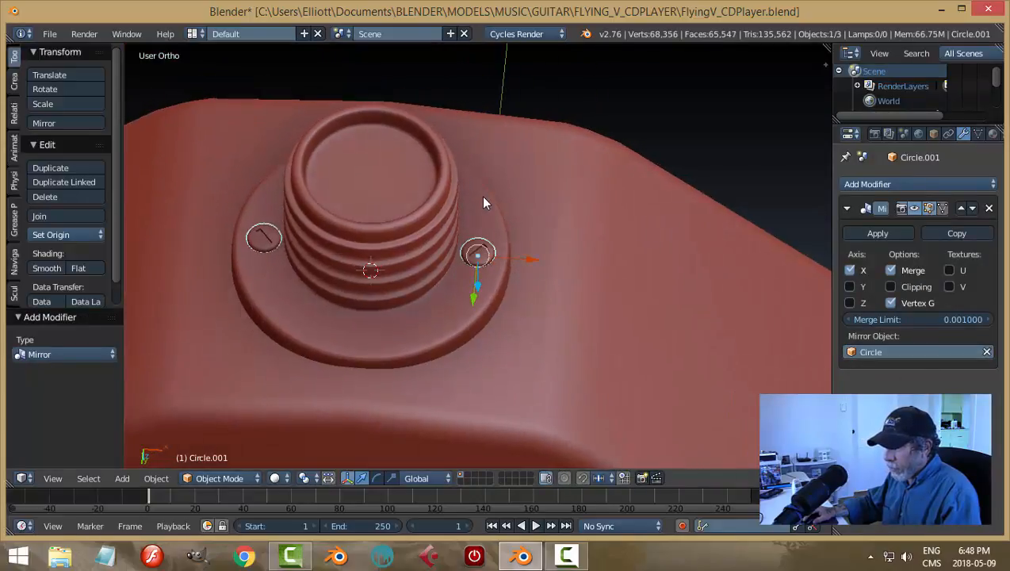
pyautogui.click(860, 233)
# - Rotate all linked geometry of the mirrored screw head around Z in Edit Mode so its slot angle differs, and return to Object Mode
pyautogui.press('Tab')
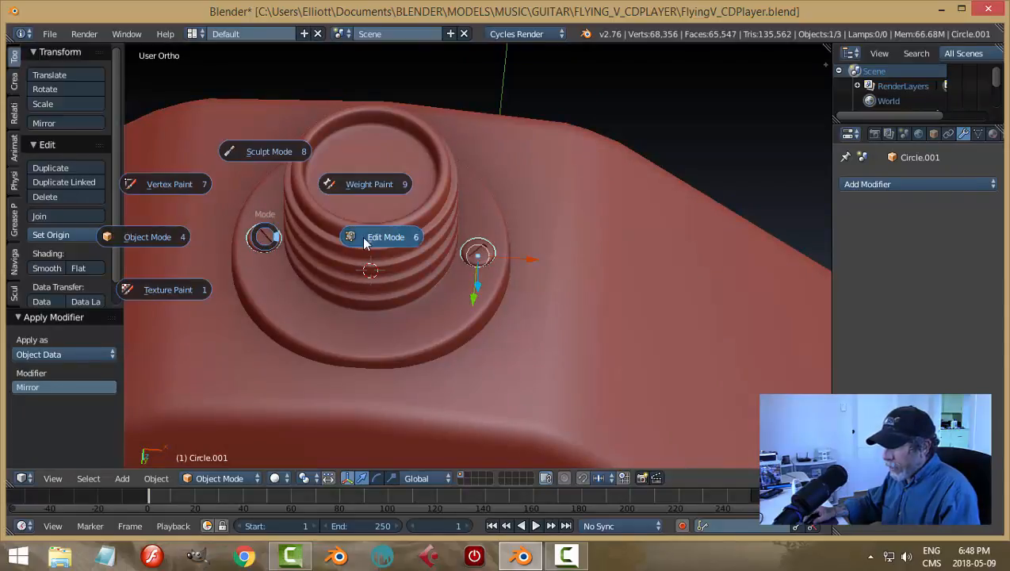
pyautogui.click(366, 236)
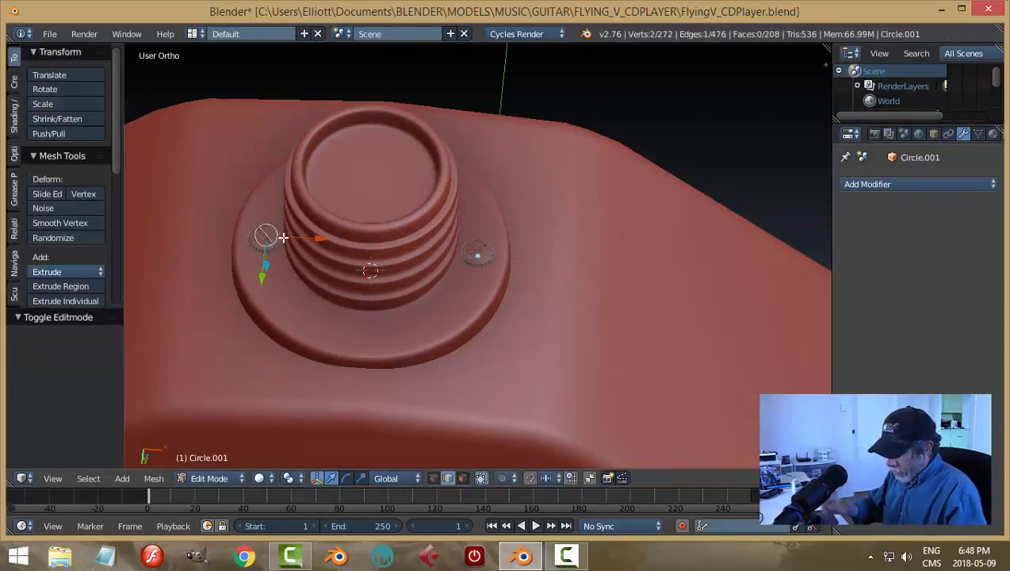
pyautogui.hotkey('ctrl', 'l')
pyautogui.moveTo(294, 268); pyautogui.dragTo(293, 216, button='middle')
pyautogui.press('r')
pyautogui.press('z')
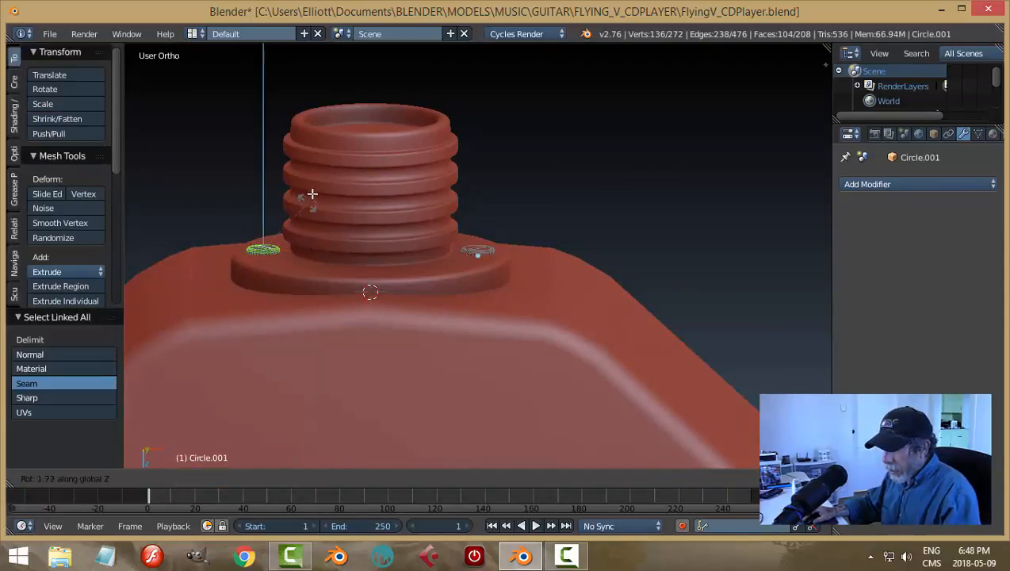
pyautogui.click(263, 97)
pyautogui.press('a')
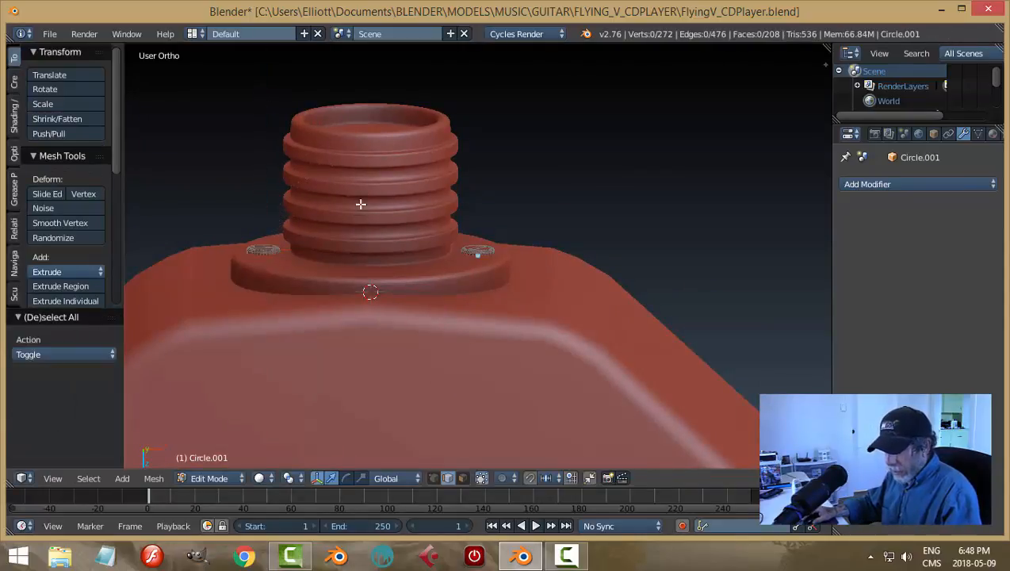
pyautogui.moveTo(360, 203); pyautogui.dragTo(358, 301, button='middle')
pyautogui.hotkey('ctrl', 'Tab')
pyautogui.click(275, 304)
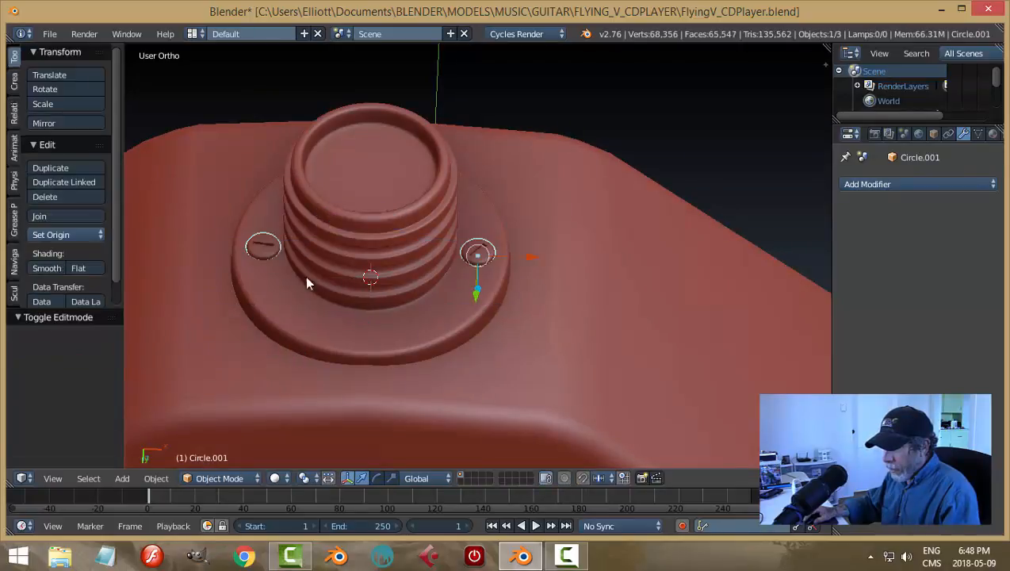
# - Set the screw head pair's origin to its geometry and duplicate the pair in place, rotated 90° around Z
pyautogui.click(63, 235)
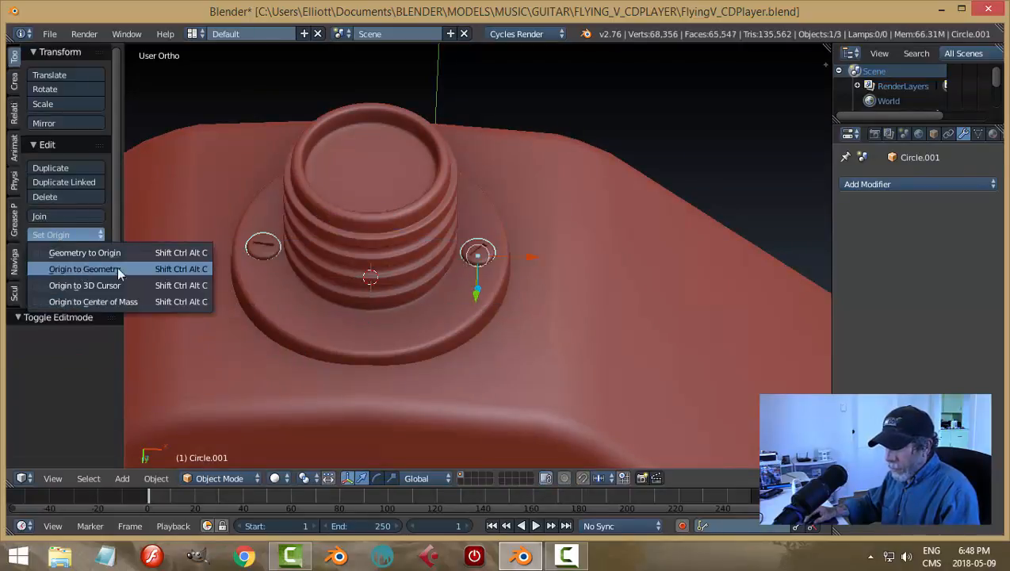
pyautogui.click(80, 267)
pyautogui.moveTo(428, 270)
pyautogui.mouseDown(button='middle')
pyautogui.moveTo(464, 281)
pyautogui.moveTo(412, 307)
pyautogui.moveTo(430, 286)
pyautogui.mouseUp(button='middle')
pyautogui.hotkey('shift', 'd')
pyautogui.rightClick(448, 307)
pyautogui.write('rz90')
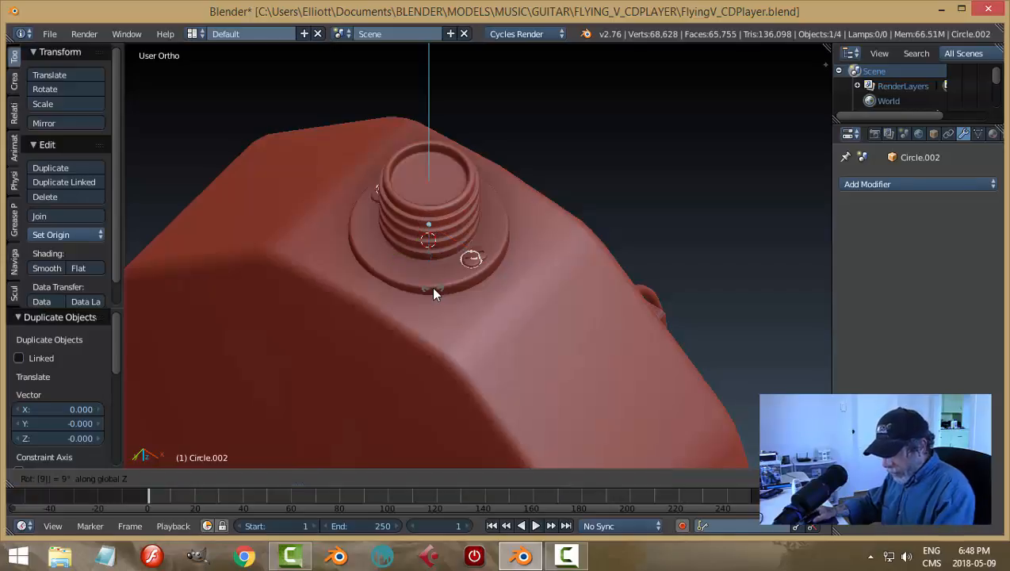
pyautogui.press('Return')
pyautogui.press('a')
pyautogui.moveTo(503, 267); pyautogui.dragTo(469, 295, button='middle')
pyautogui.scroll(2, 511, 248)
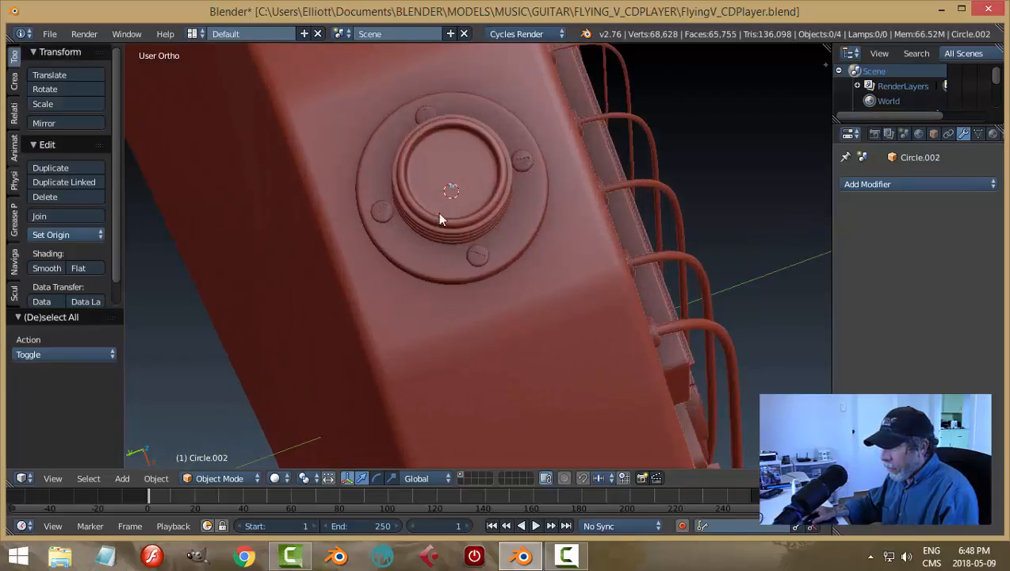
pyautogui.rightClick(470, 261)
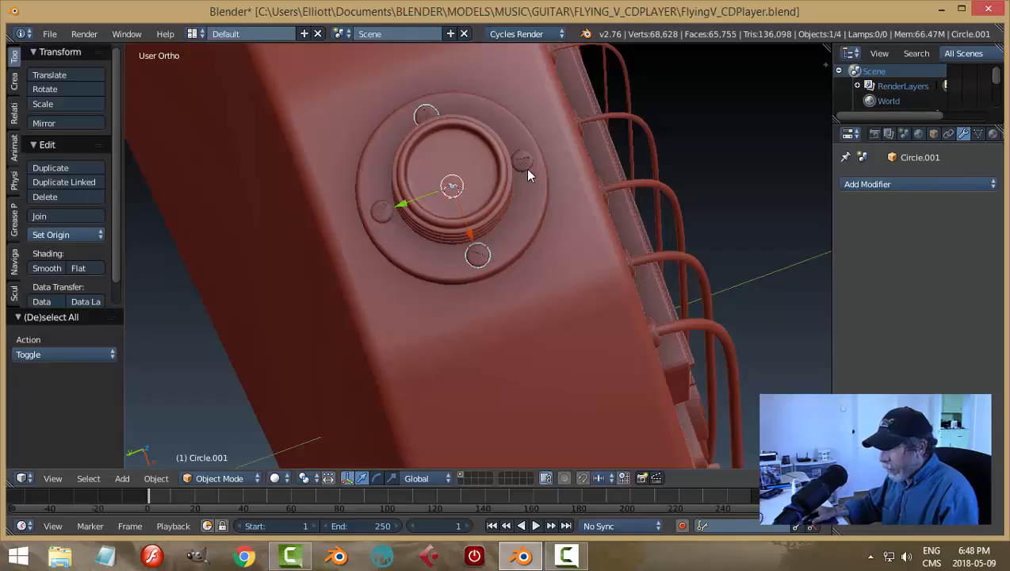
pyautogui.keyDown('shift'); pyautogui.rightClick(521, 206); pyautogui.keyUp('shift')
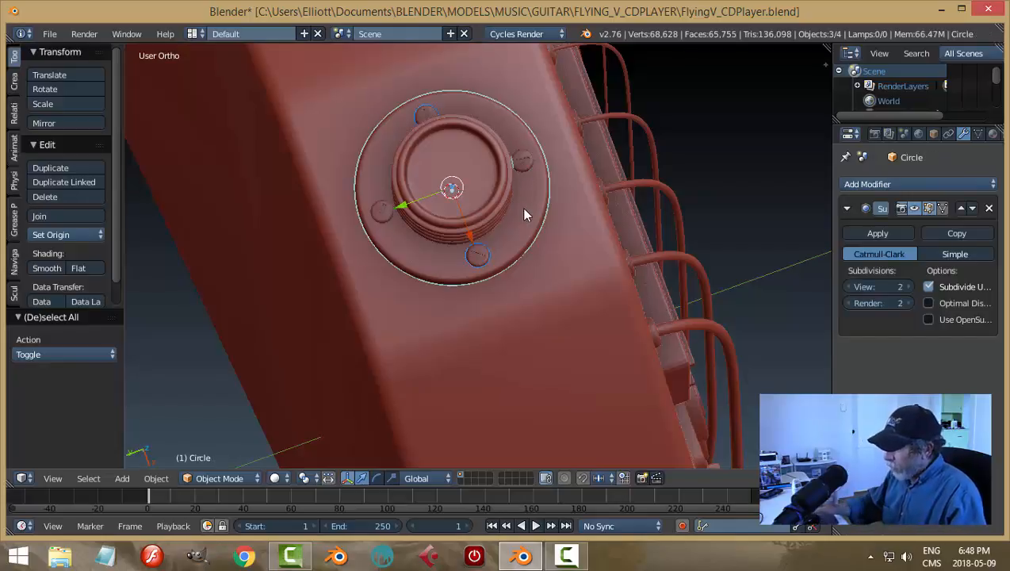
pyautogui.press('a')
# - Join the two pairs of screw heads on the peg's flange into one object
pyautogui.moveTo(534, 220); pyautogui.dragTo(536, 311, button='middle')
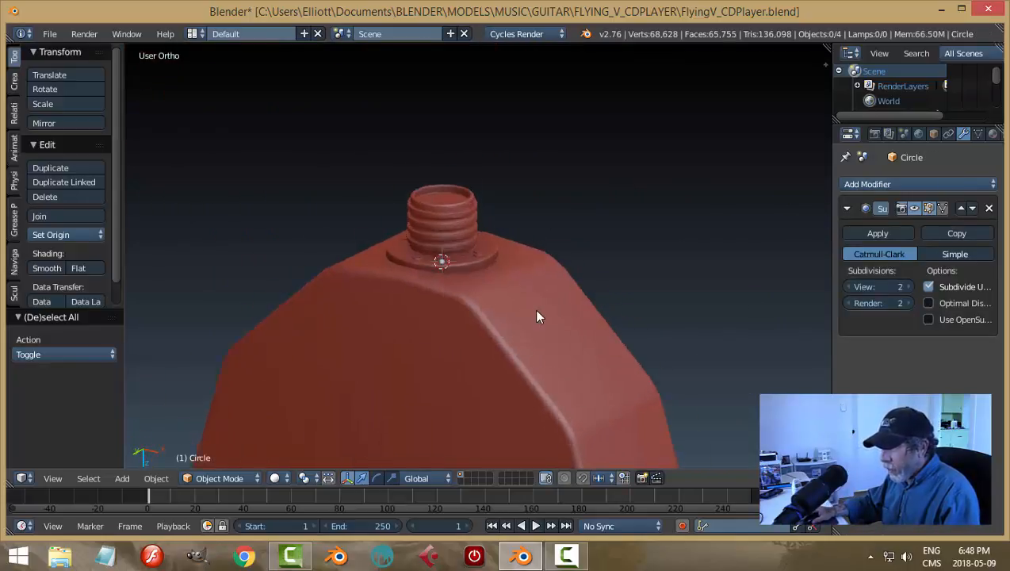
pyautogui.scroll(8, 531, 309)
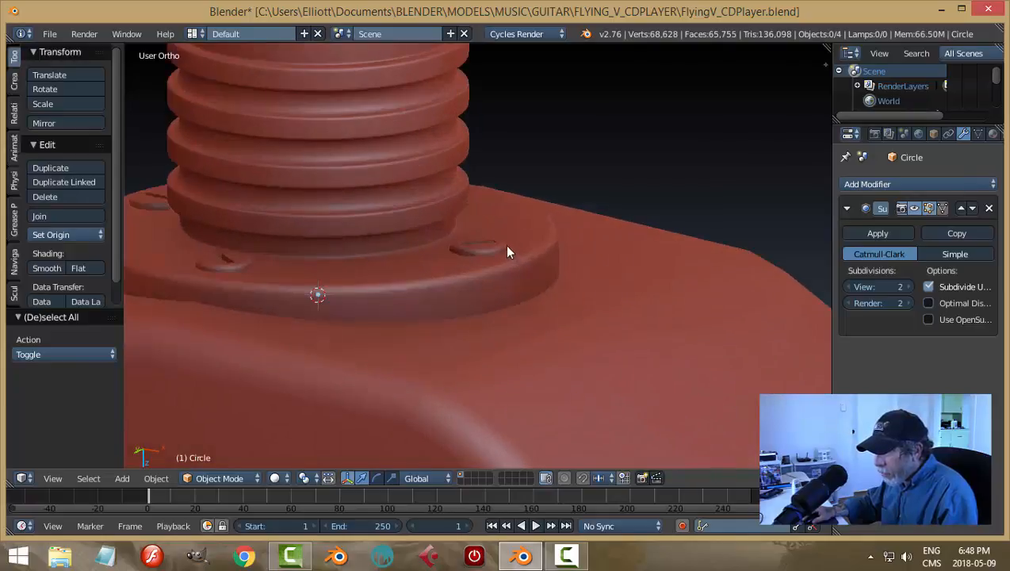
pyautogui.rightClick(508, 252)
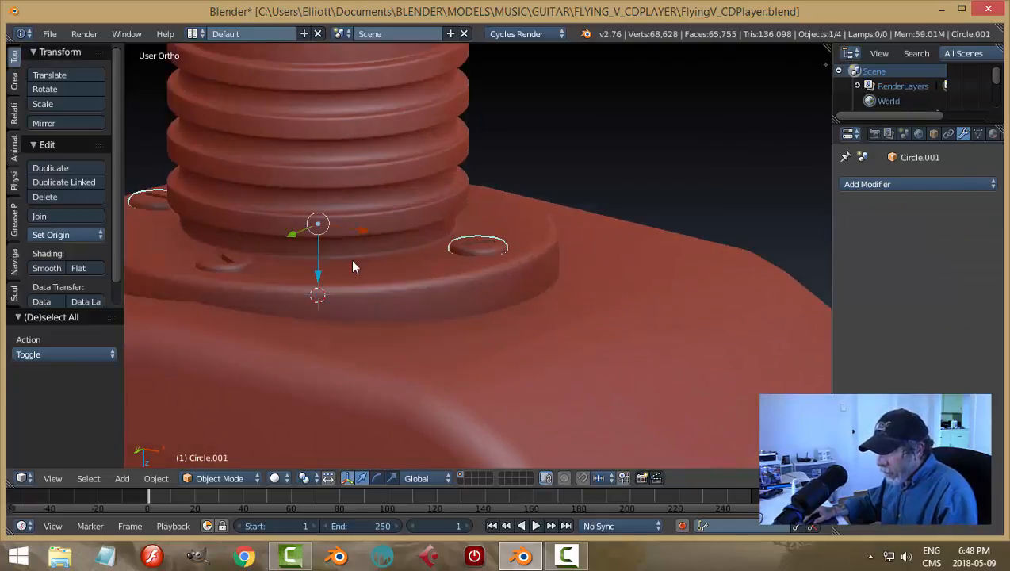
pyautogui.keyDown('shift'); pyautogui.rightClick(224, 262); pyautogui.keyUp('shift')
pyautogui.hotkey('ctrl', 'j')
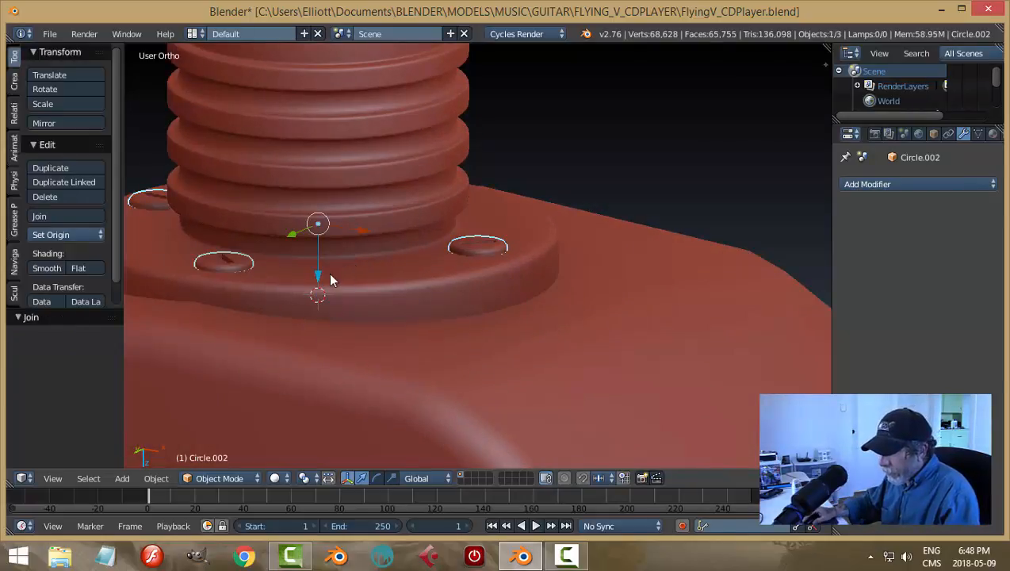
# - Move the joined screw heads 0.001 along Z so they sit slightly deeper in the flange
pyautogui.moveTo(319, 279); pyautogui.dragTo(317, 288)
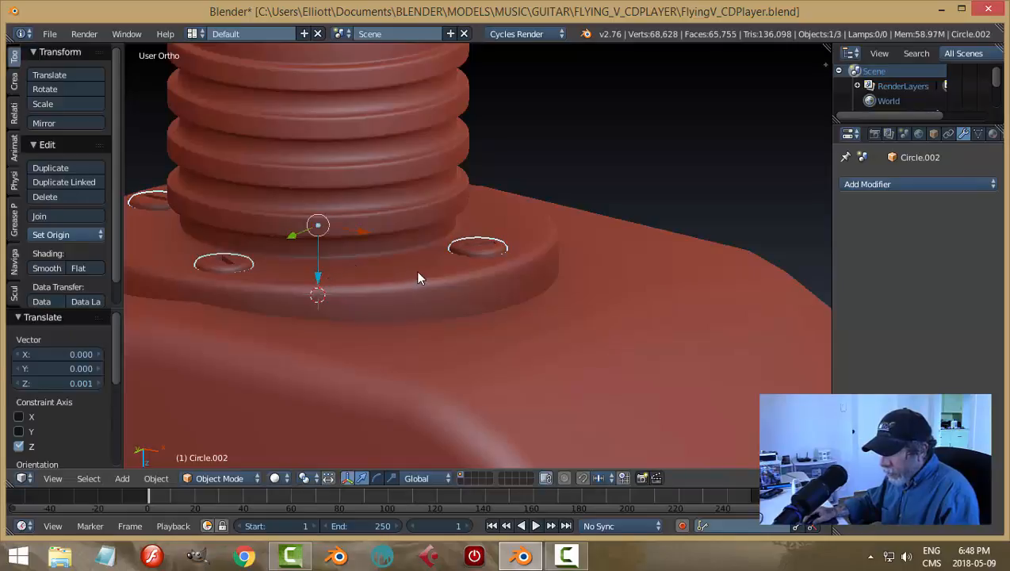
pyautogui.press('a')
pyautogui.scroll(-3, 454, 309)
pyautogui.moveTo(422, 263); pyautogui.dragTo(624, 219, button='middle')
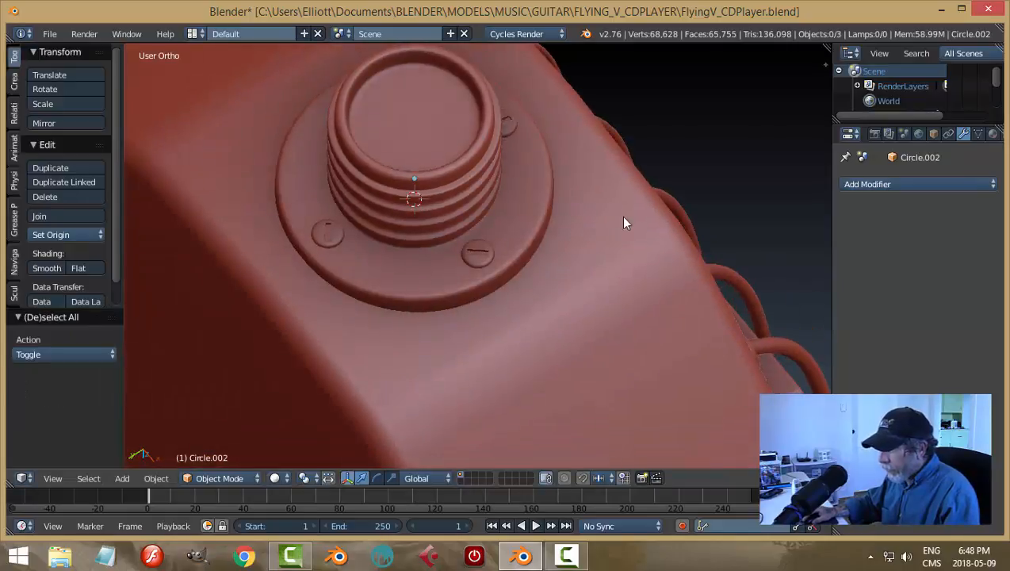
# - Apply the Subdivision Surface modifier on the flanged peg
pyautogui.rightClick(507, 199)
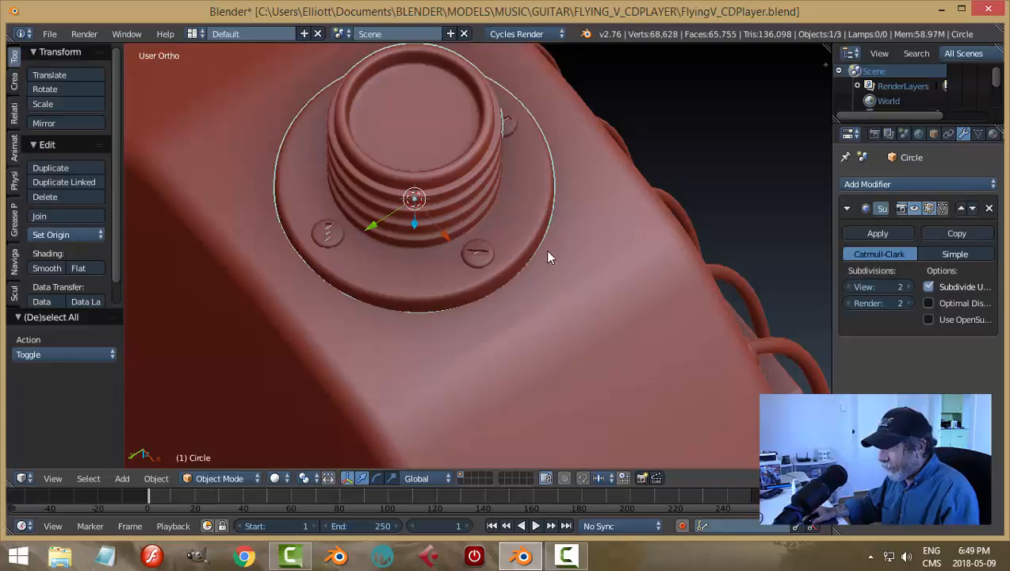
pyautogui.press('a')
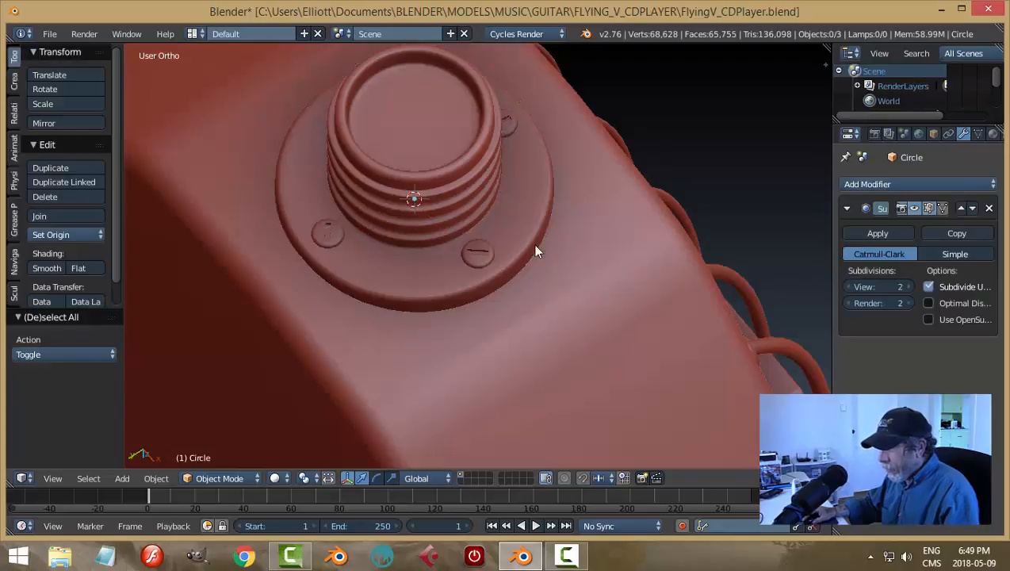
pyautogui.rightClick(530, 231)
pyautogui.click(875, 234)
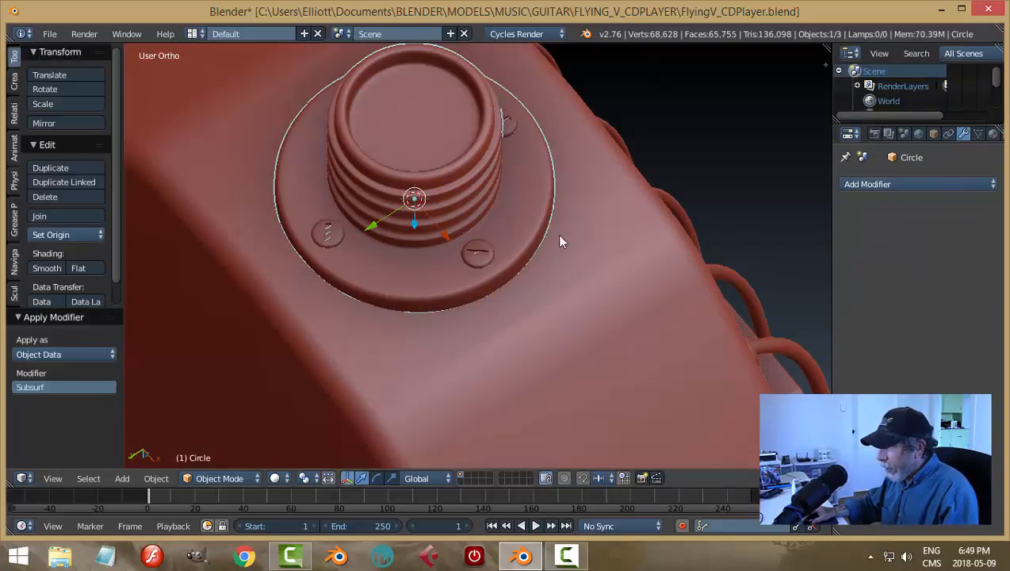
pyautogui.keyDown('shift'); pyautogui.rightClick(490, 255); pyautogui.keyUp('shift')
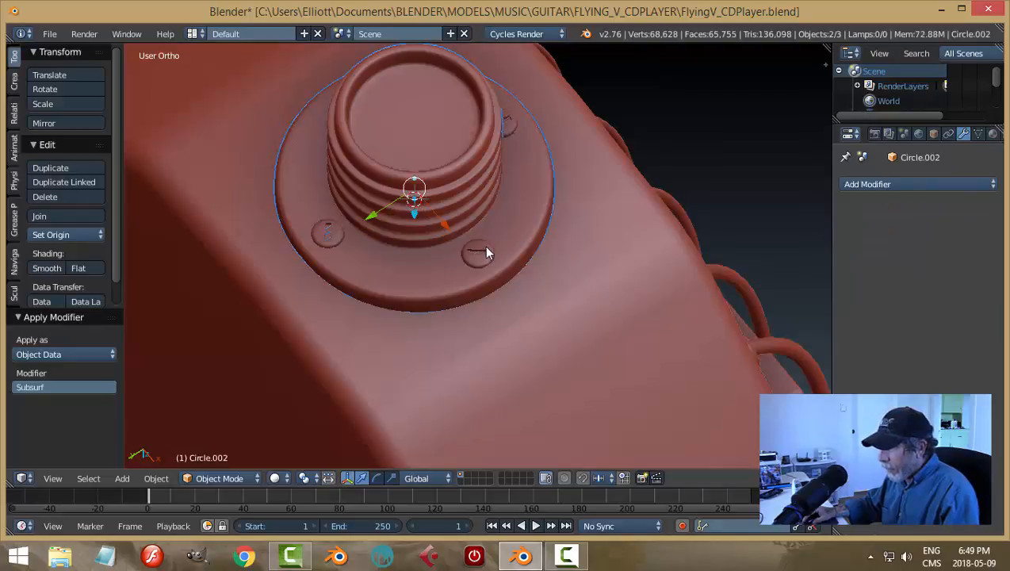
pyautogui.rightClick(520, 207)
pyautogui.keyDown('shift'); pyautogui.rightClick(520, 207); pyautogui.keyUp('shift')
pyautogui.press('a')
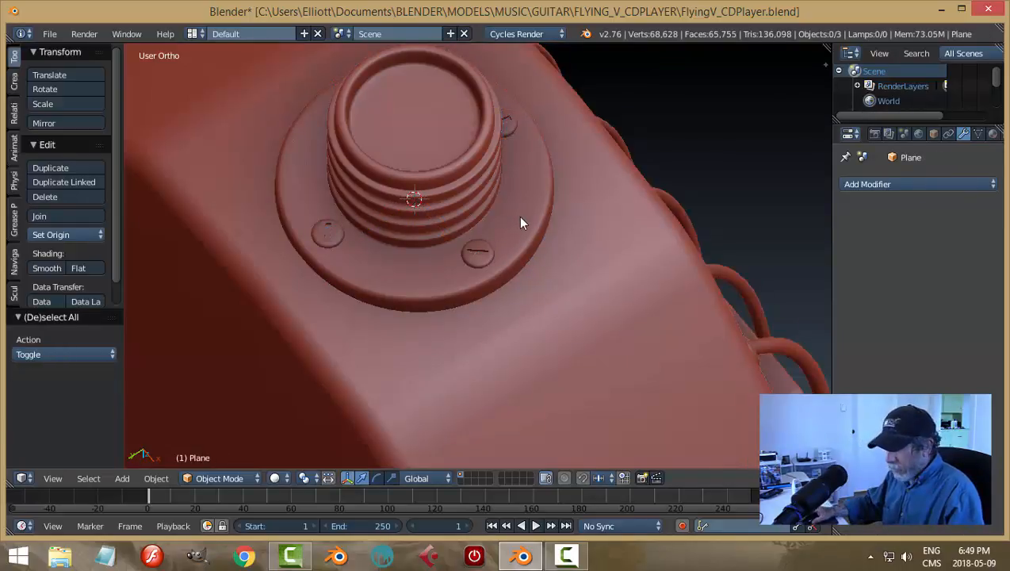
# - Join the screw heads to the flanged peg, keeping the peg as the active object
pyautogui.scroll(3, 484, 245)
pyautogui.rightClick(478, 240)
pyautogui.keyDown('shift'); pyautogui.rightClick(527, 205); pyautogui.keyUp('shift')
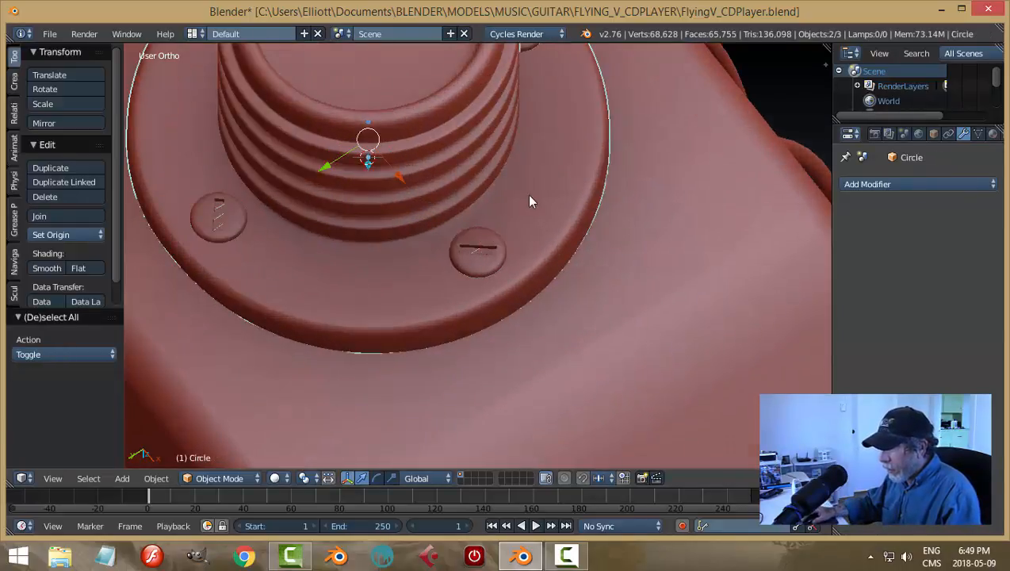
pyautogui.hotkey('ctrl', 'j')
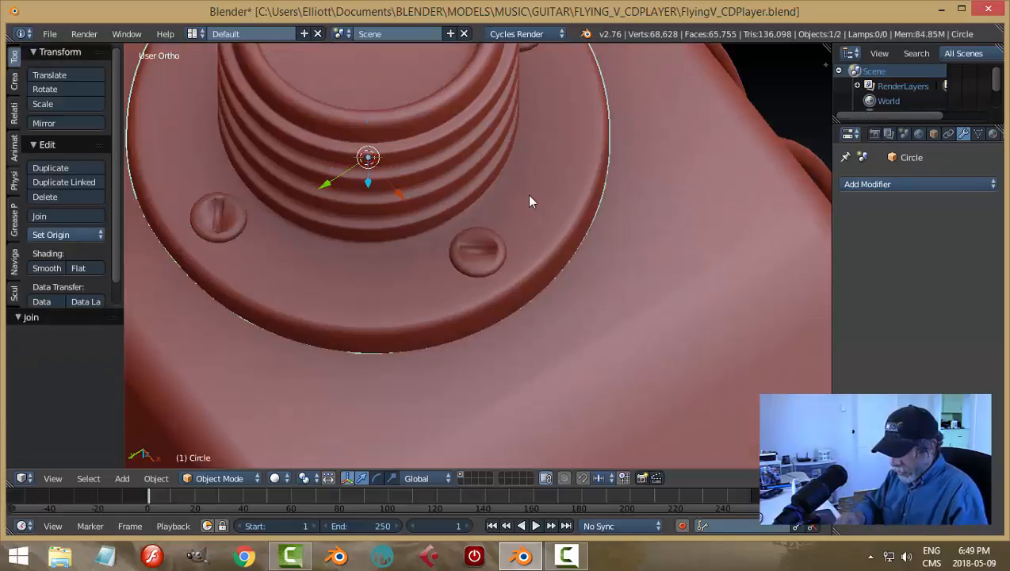
# - Enable Auto Smooth on the joined peg's mesh and set its angle to 65°
pyautogui.click(979, 134)
pyautogui.click(846, 228)
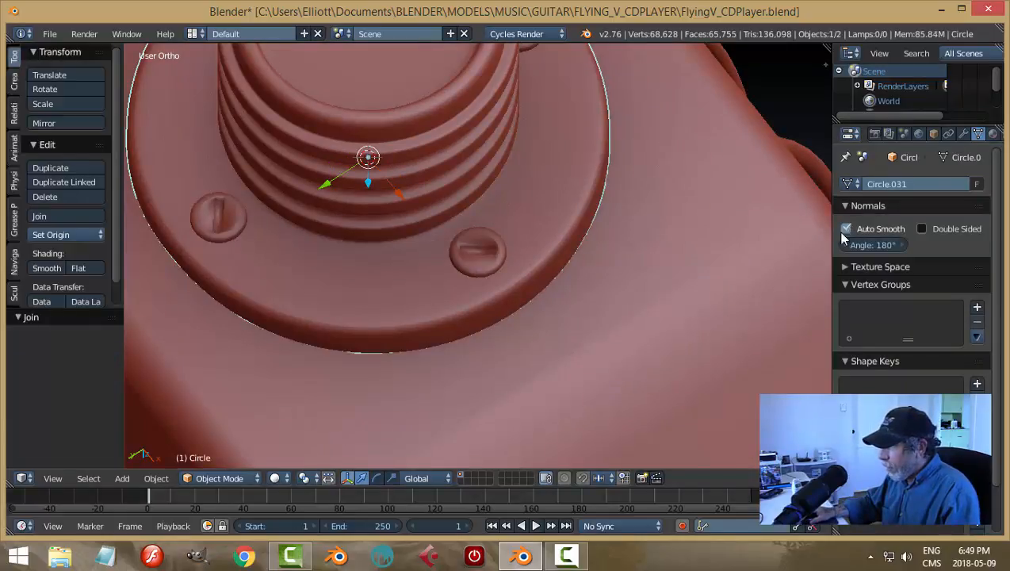
pyautogui.click(876, 245)
pyautogui.write('65')
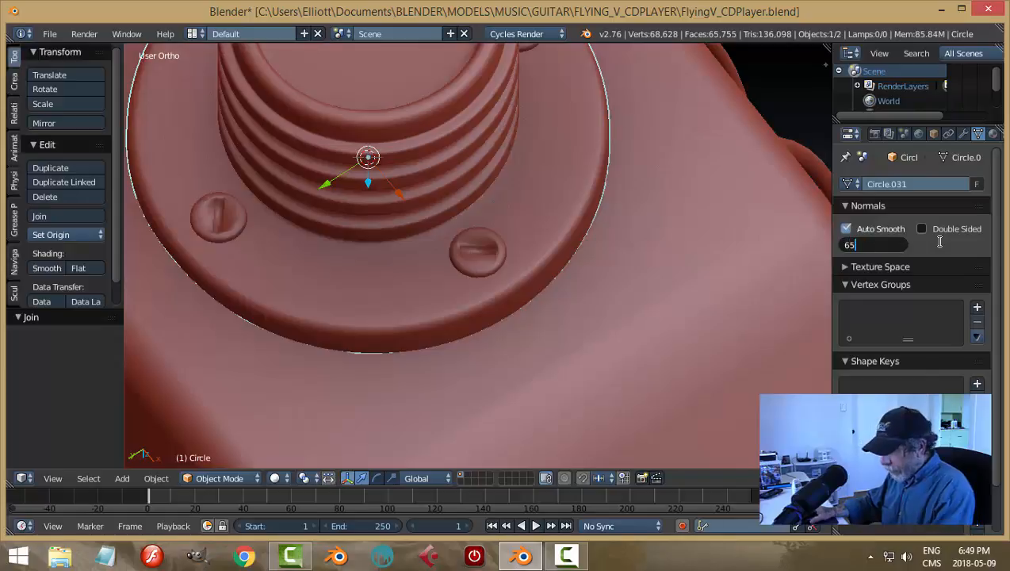
pyautogui.press('Return')
# - Move the joined peg slightly along Z toward the guitar body and deselect it
pyautogui.scroll(-4, 559, 292)
pyautogui.press('a')
pyautogui.moveTo(555, 282); pyautogui.dragTo(521, 210, button='middle')
pyautogui.scroll(4, 523, 254)
pyautogui.rightClick(523, 279)
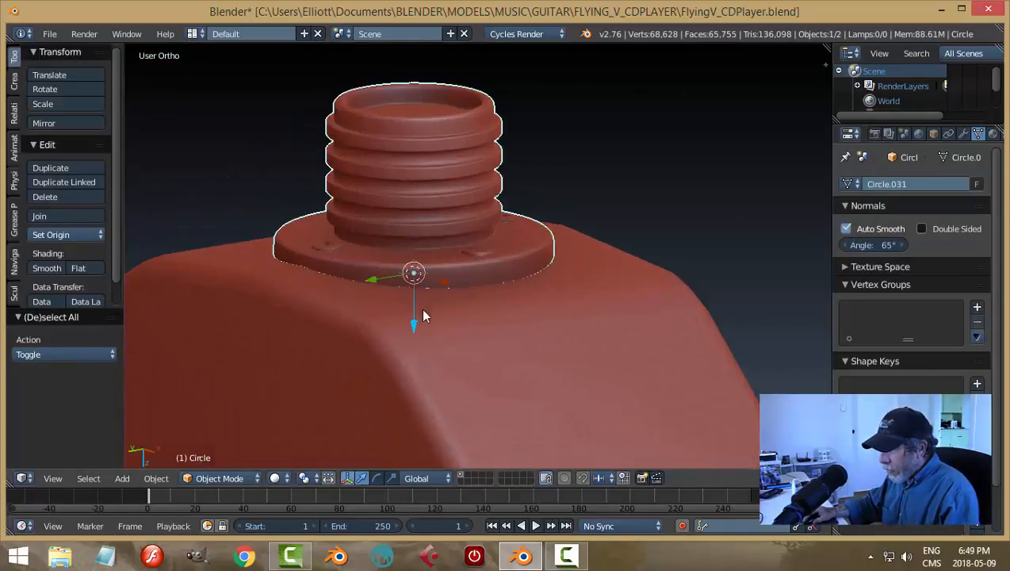
pyautogui.moveTo(416, 333)
pyautogui.mouseDown()
pyautogui.moveTo(416, 290)
pyautogui.moveTo(428, 339)
pyautogui.mouseUp()
pyautogui.press('a')
pyautogui.scroll(-3, 523, 317)
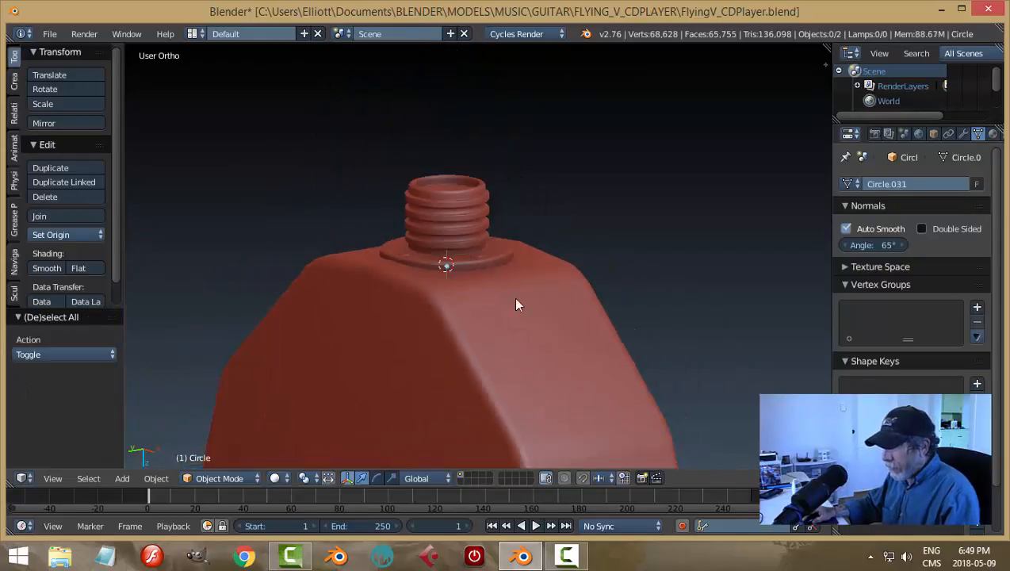
# - Save the Blender file over the existing one and snap the 3D cursor to the scene centre
pyautogui.moveTo(516, 302); pyautogui.dragTo(383, 194, button='middle')
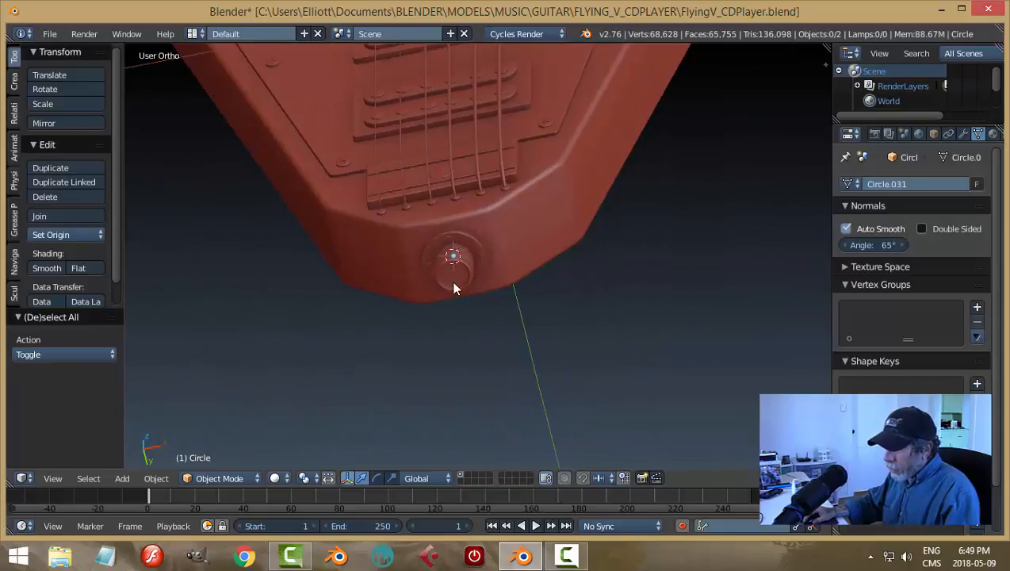
pyautogui.moveTo(500, 215); pyautogui.dragTo(553, 244, button='middle')
pyautogui.scroll(3, 553, 244)
pyautogui.moveTo(542, 331); pyautogui.dragTo(506, 299, button='middle')
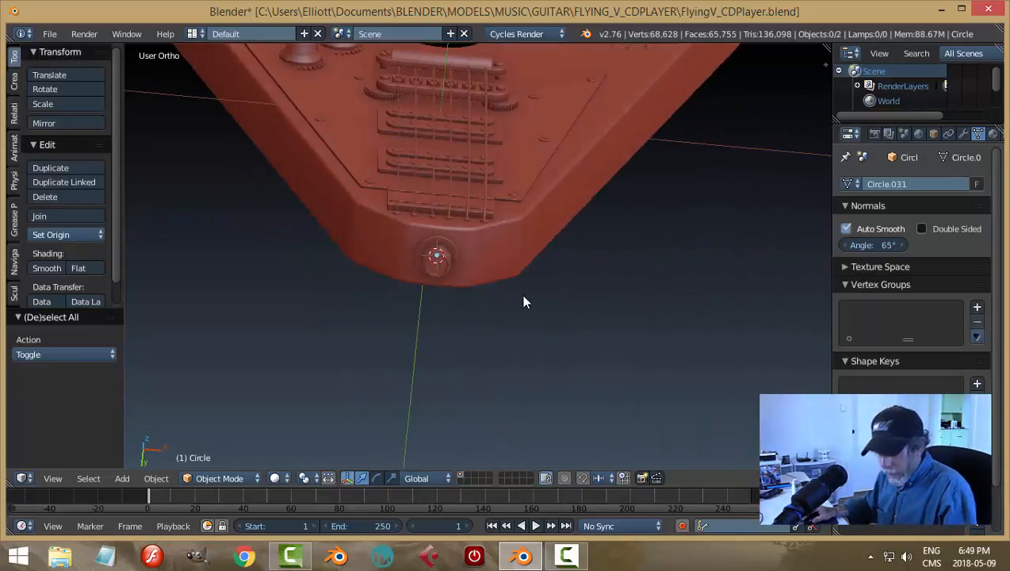
pyautogui.hotkey('ctrl', 's')
pyautogui.click(526, 298)
pyautogui.hotkey('shift', 's')
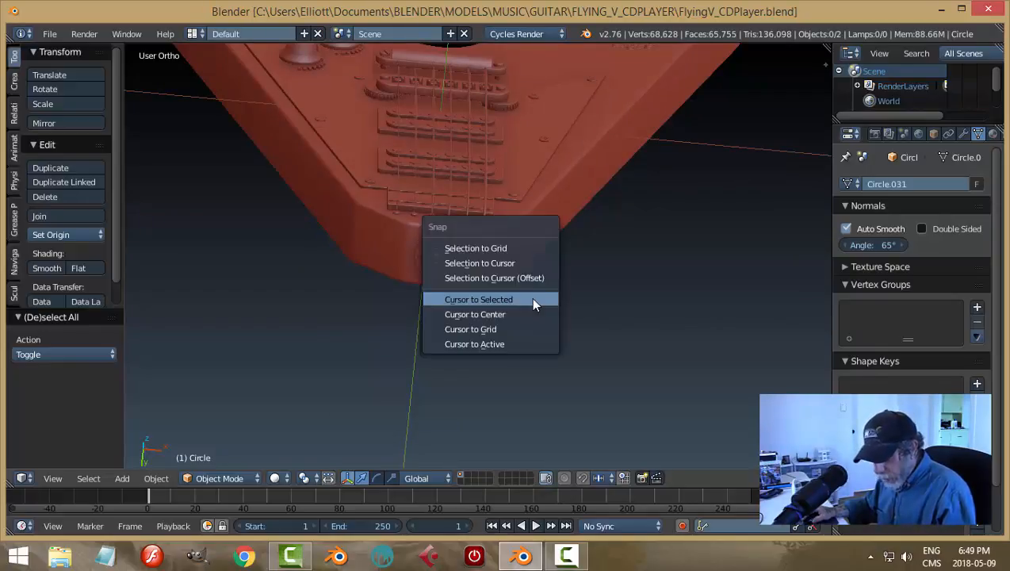
pyautogui.click(526, 312)
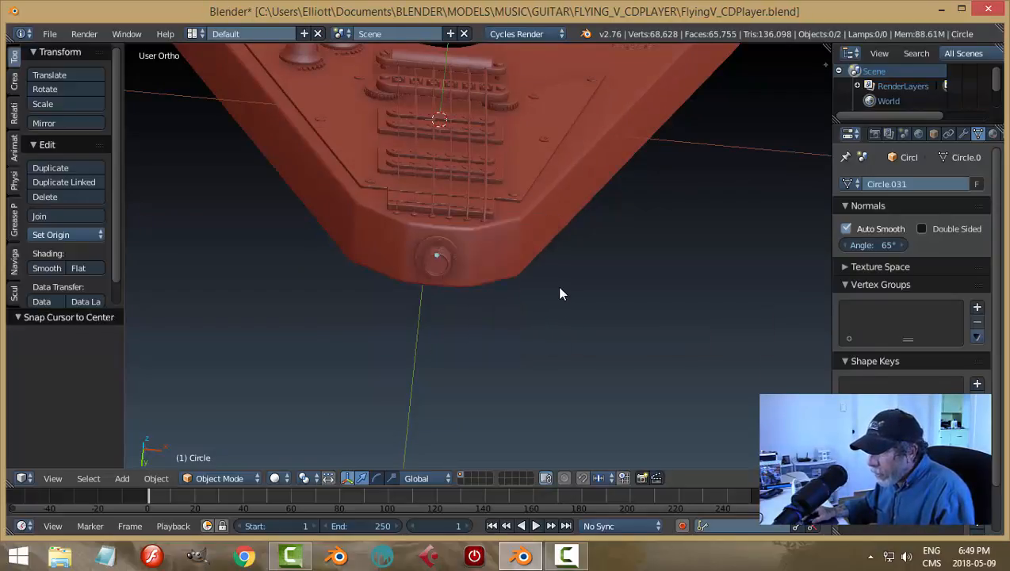
# - Frame the lower end of the guitar body with its peg and make an OpenGL render of the view
pyautogui.moveTo(542, 275); pyautogui.dragTo(586, 303, button='middle')
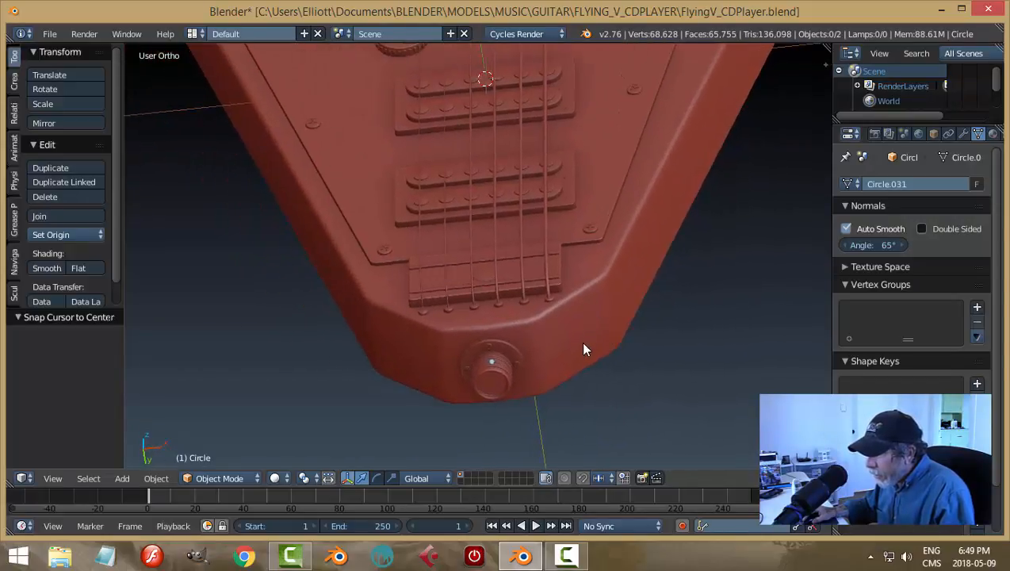
pyautogui.moveTo(582, 343); pyautogui.dragTo(550, 337, button='middle')
pyautogui.scroll(1, 571, 329)
pyautogui.click(642, 477)
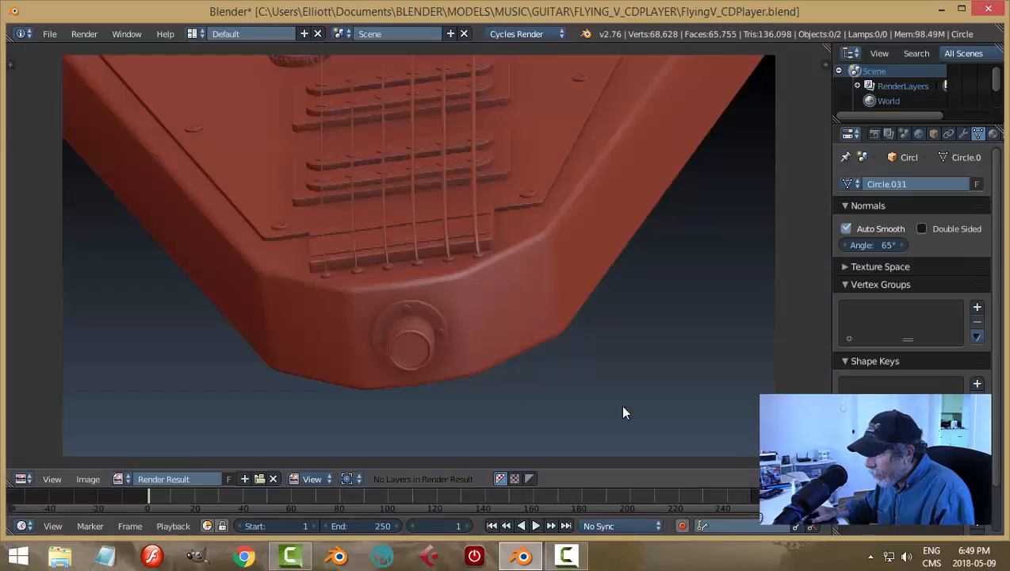